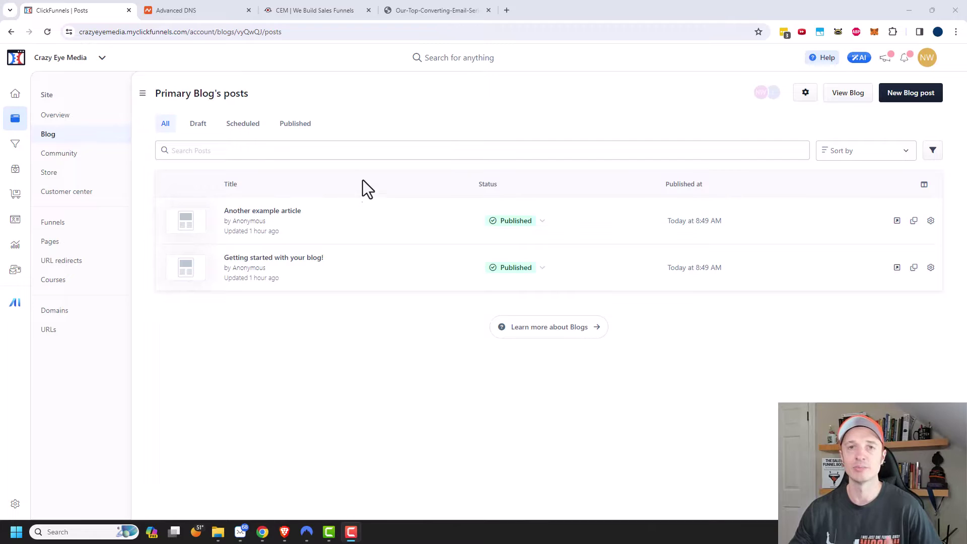
Step: Open the live preview of the blog and look over its post list, author box, product section and footer
click(847, 96)
click(206, 9)
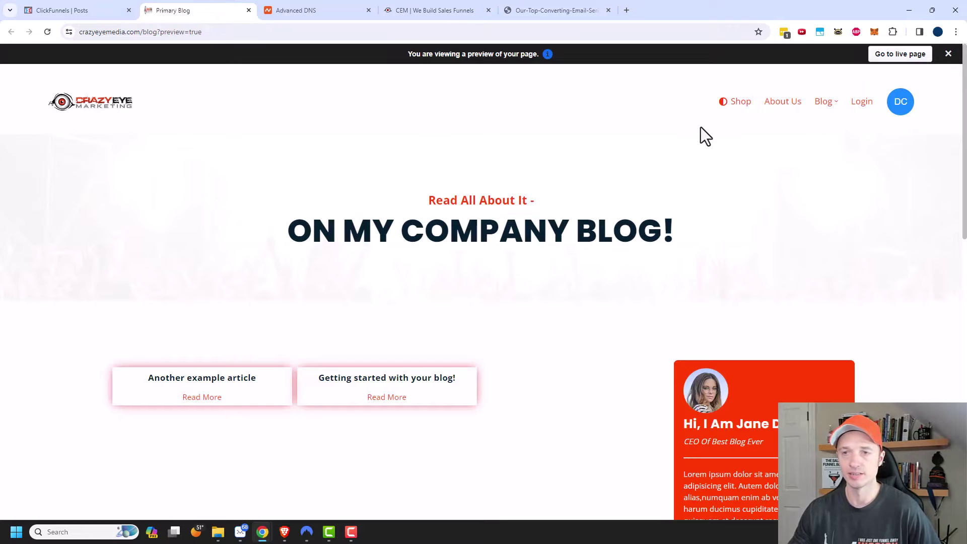
scroll(478, 248, down, 5)
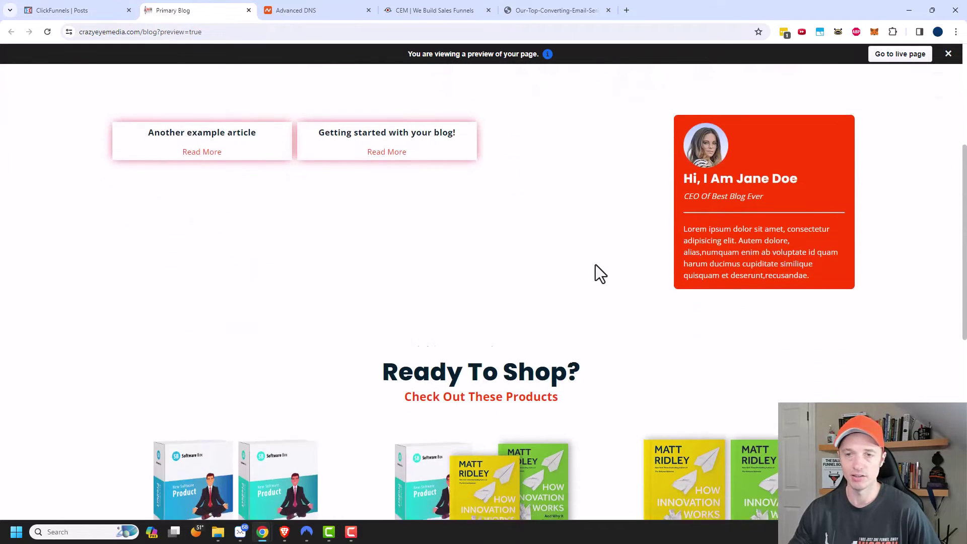
scroll(576, 302, down, 4)
scroll(336, 353, up, 3)
scroll(341, 355, down, 5)
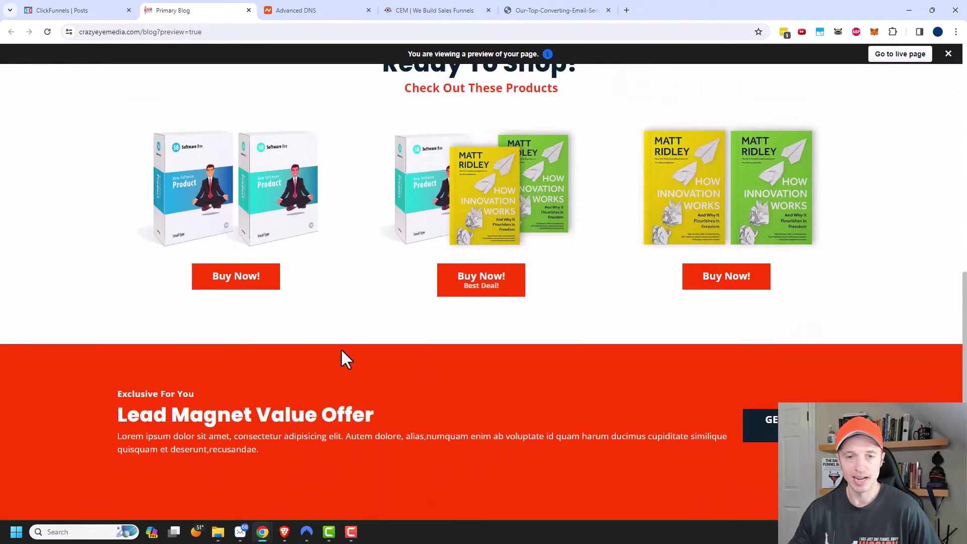
scroll(346, 359, down, 2)
scroll(504, 363, down, 1)
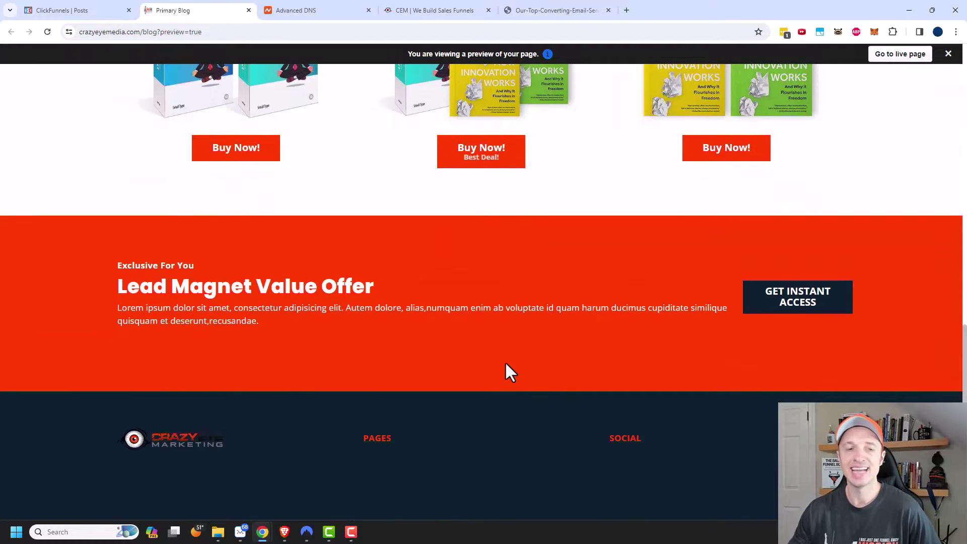
scroll(504, 376, up, 6)
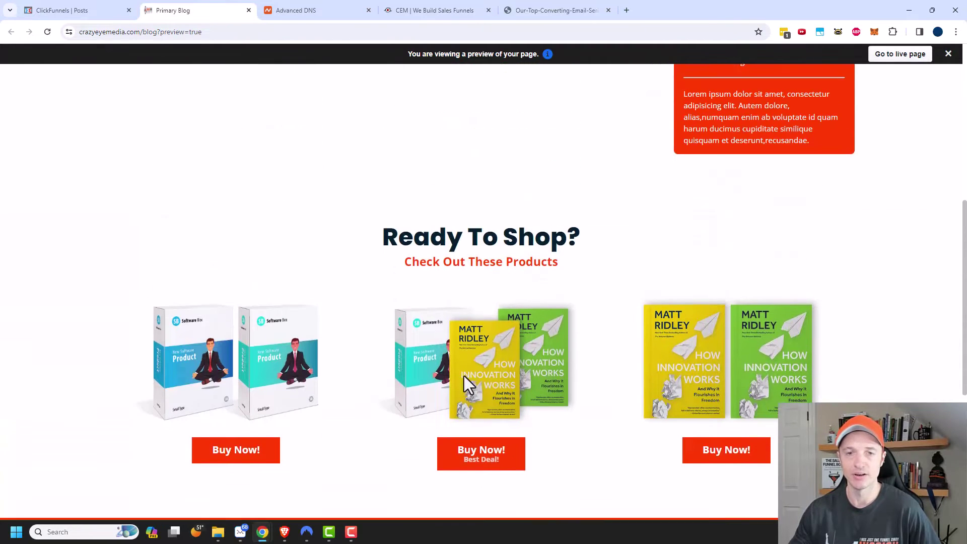
scroll(463, 376, up, 4)
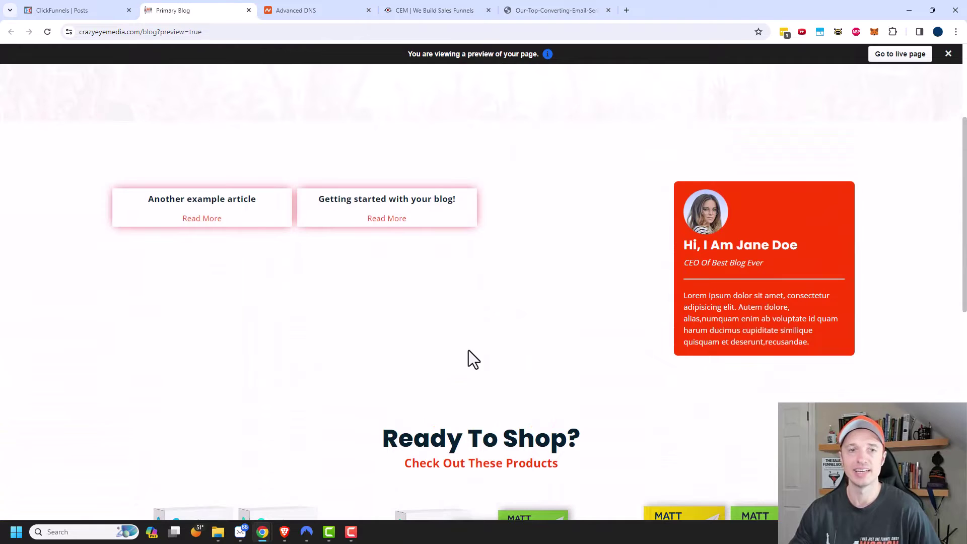
Step: Open the "Another example article" post in the preview and examine its title area, body and sidebar
click(203, 219)
scroll(250, 283, down, 1)
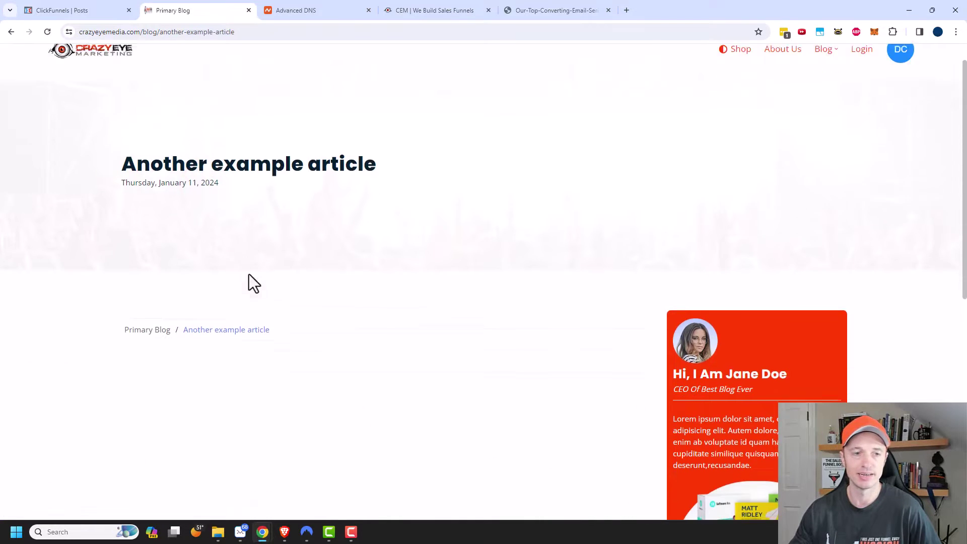
drag(325, 265, 152, 206)
click(152, 206)
scroll(491, 302, up, 1)
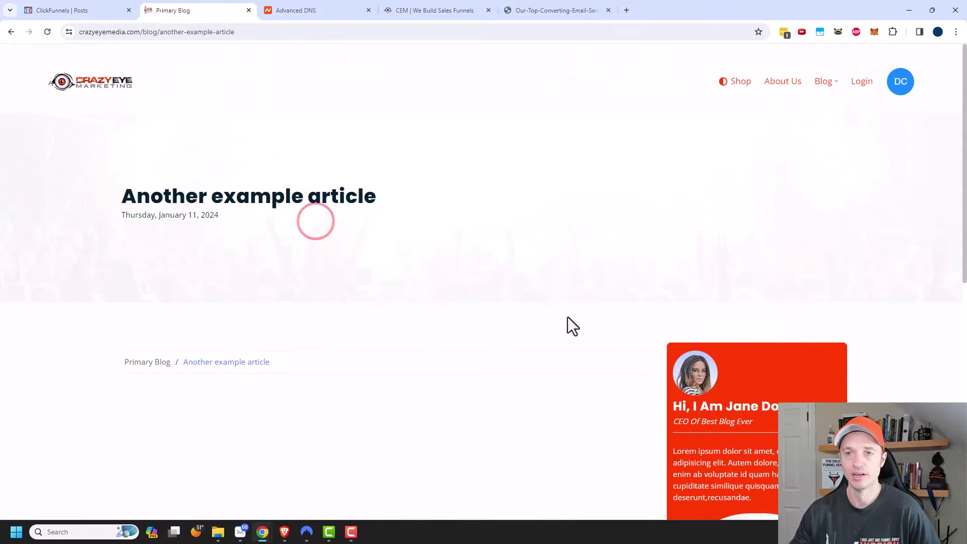
scroll(650, 348, down, 3)
scroll(591, 361, down, 1)
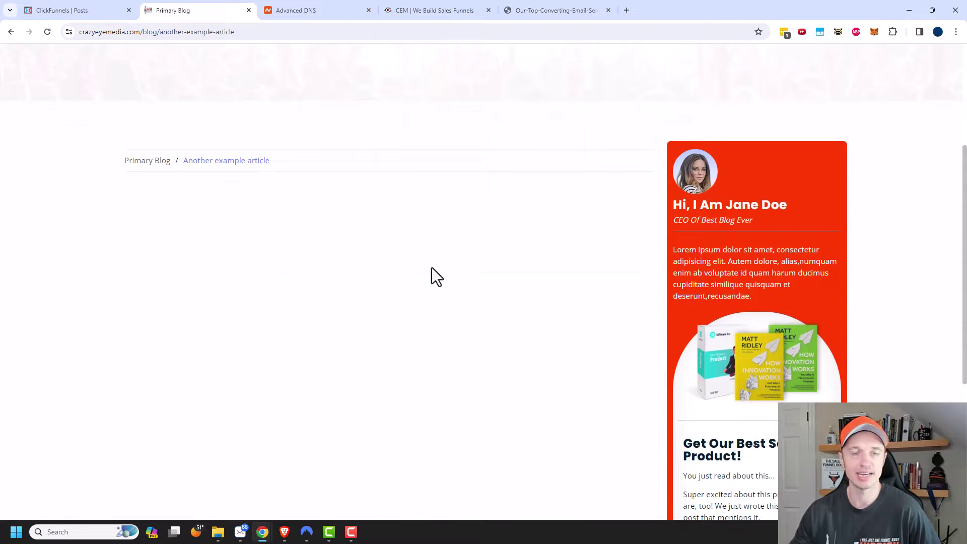
Step: Return to the ClickFunnels posts page, open the blog's settings and rename the blog "Crazy Eye Media Blog"
click(80, 9)
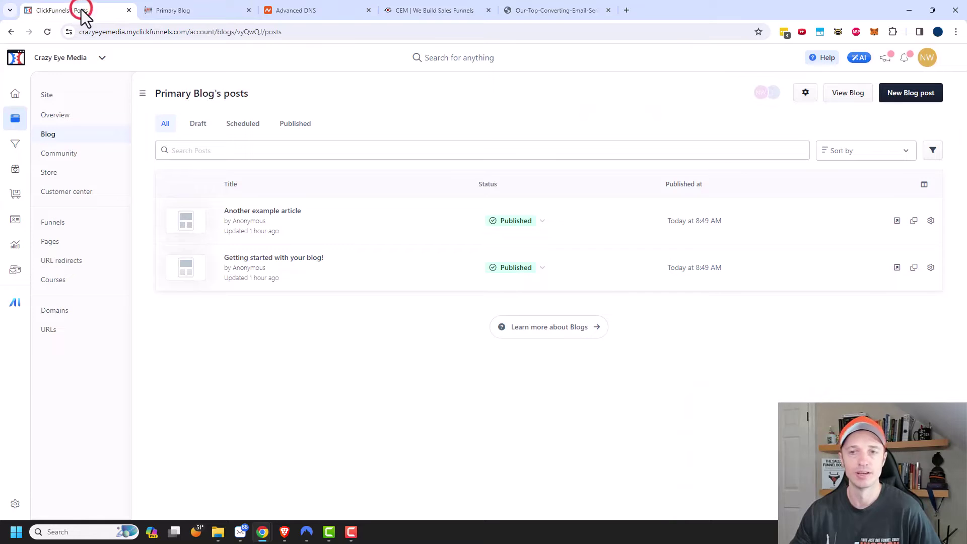
click(806, 93)
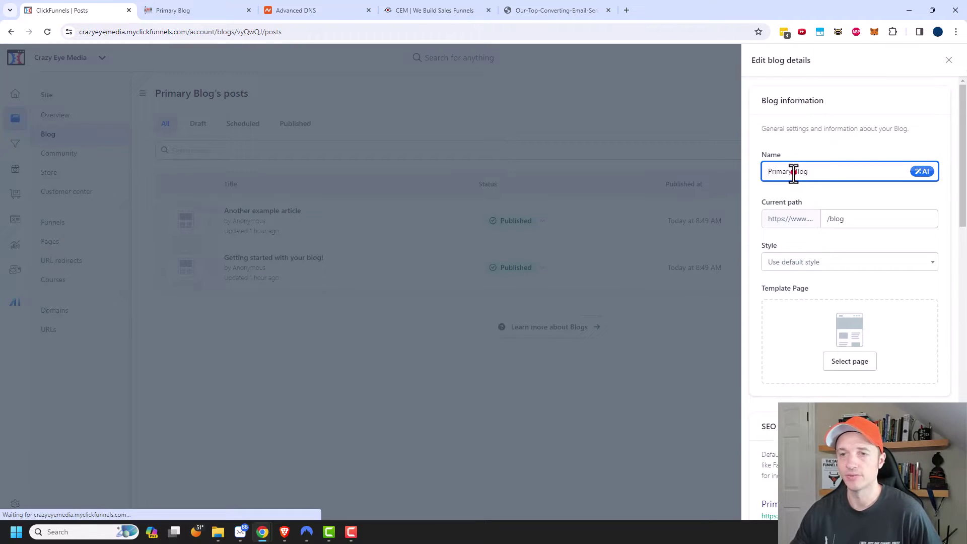
drag(815, 171, 680, 180)
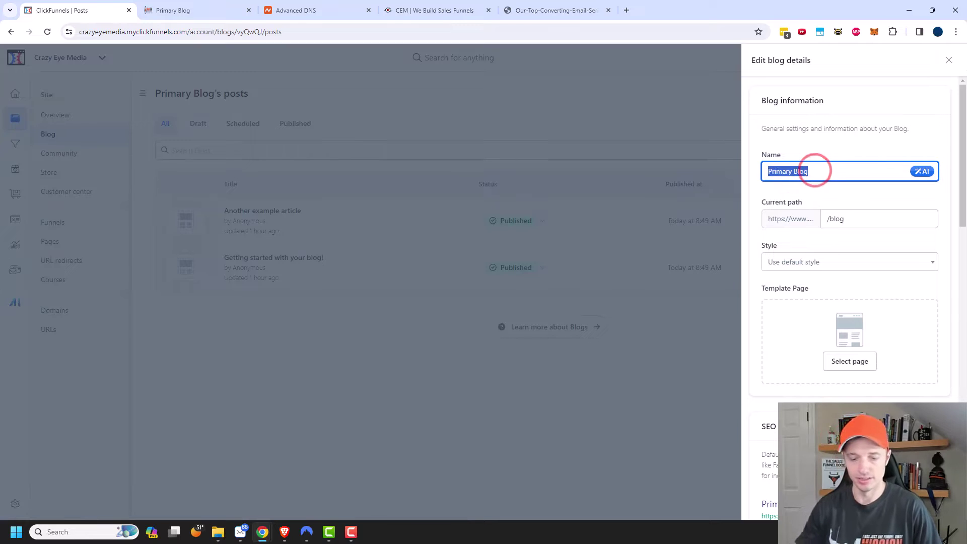
text(Crazy Eye Med)
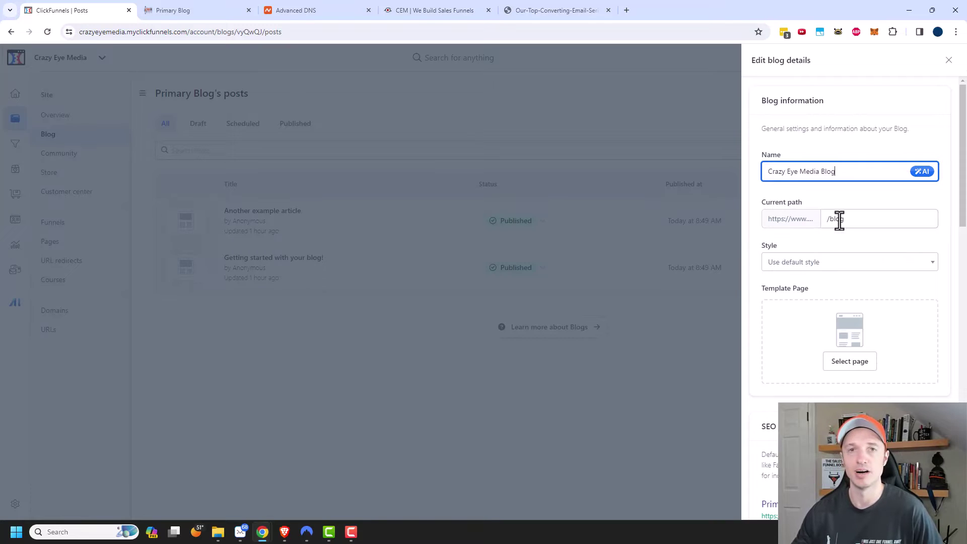
Step: Check the blog's current path and set its style to "Use default style"
click(867, 218)
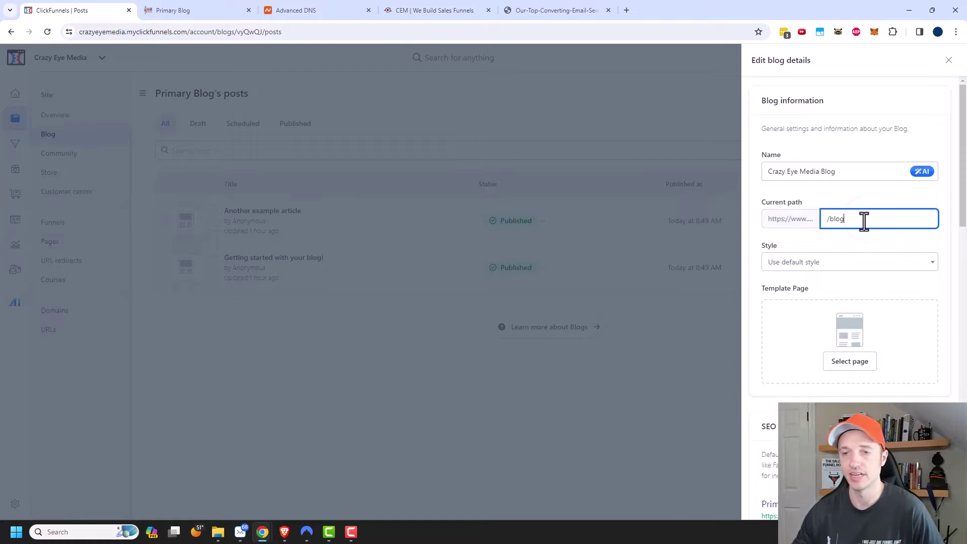
scroll(857, 221, down, 1)
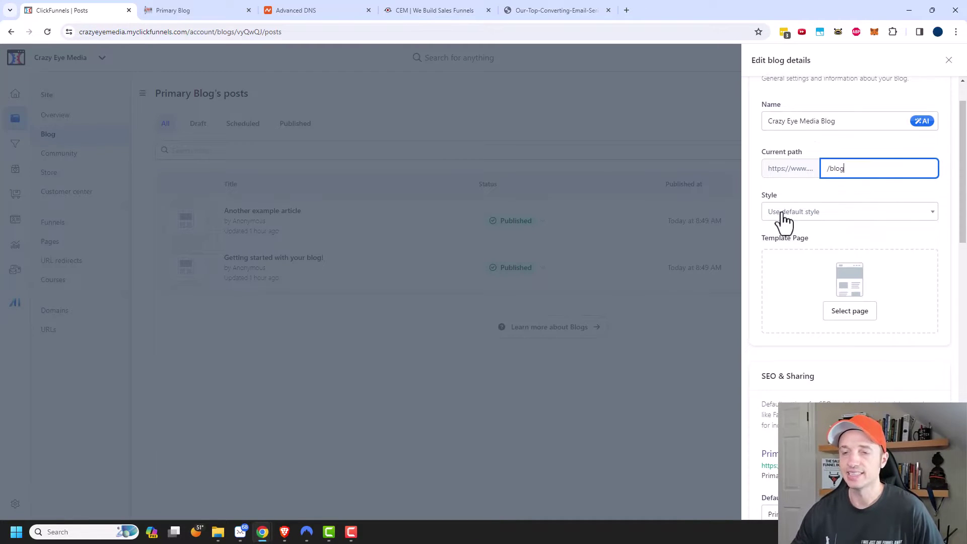
click(822, 212)
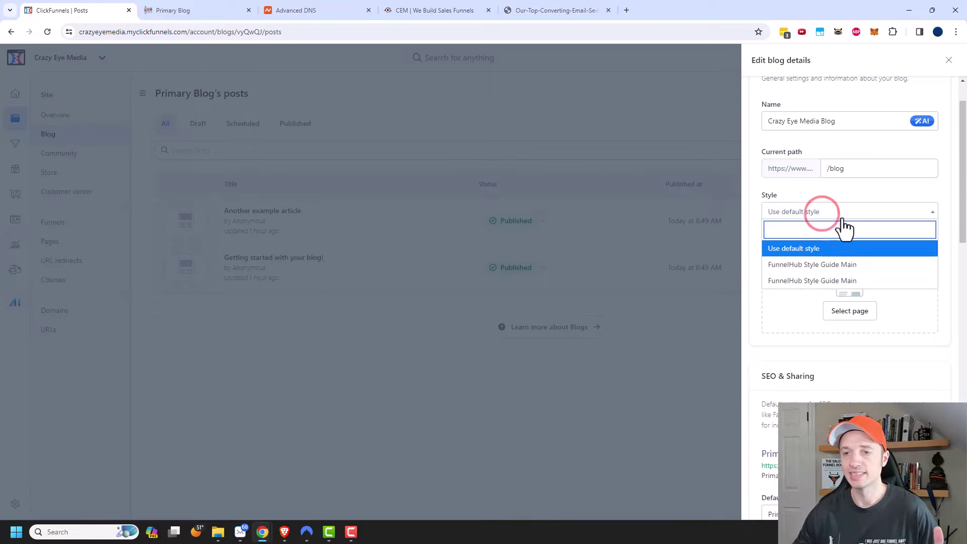
click(815, 248)
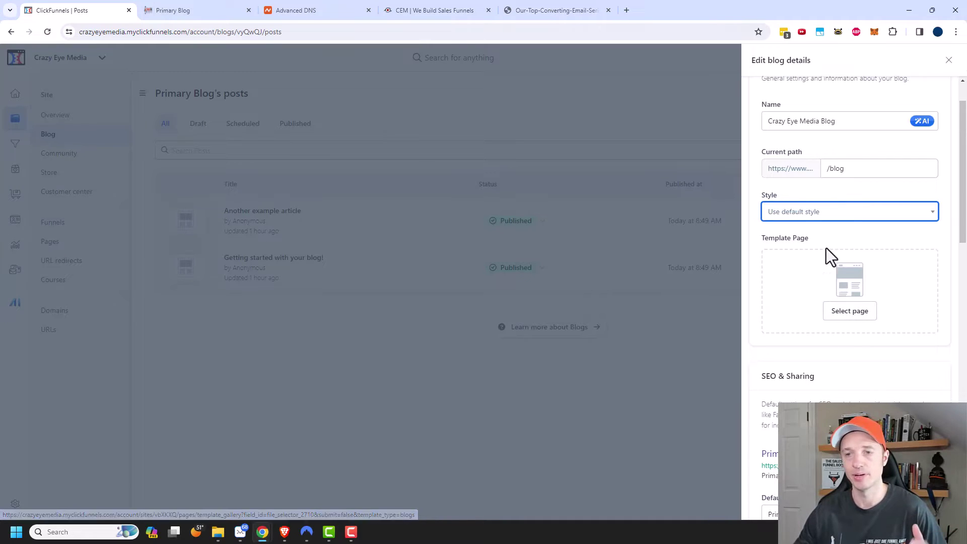
Step: Review the blog's SEO & Sharing settings, including the default title, description and sharing image
scroll(841, 262, down, 2)
scroll(849, 252, down, 2)
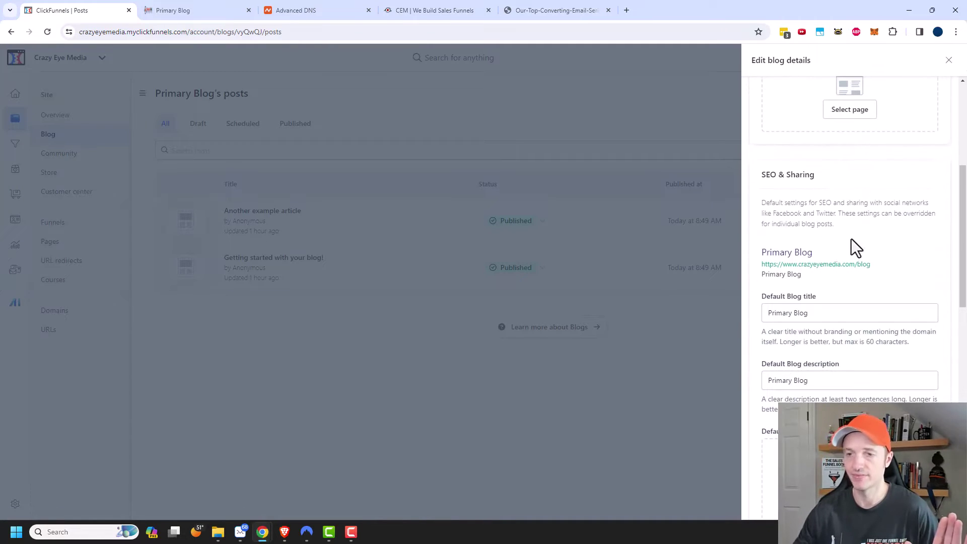
scroll(850, 237, down, 2)
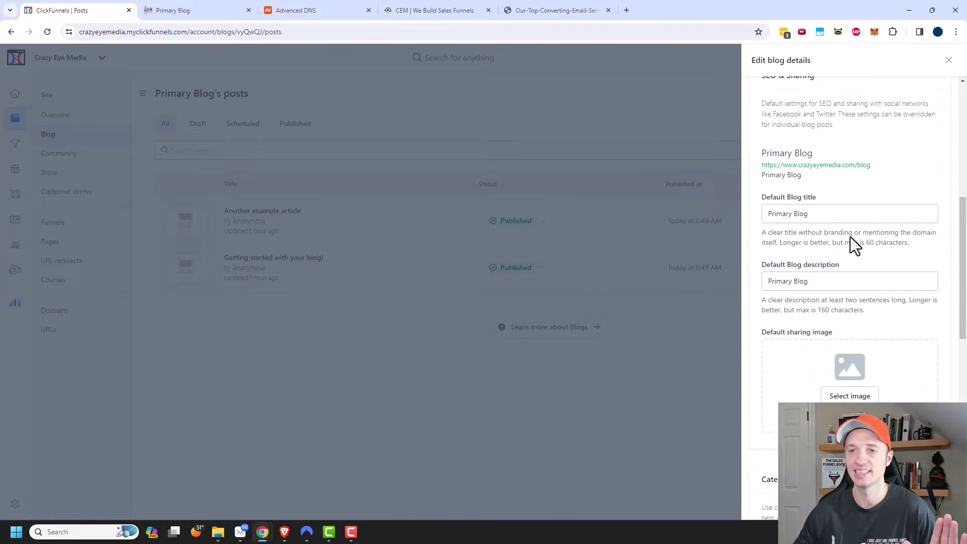
scroll(850, 237, up, 1)
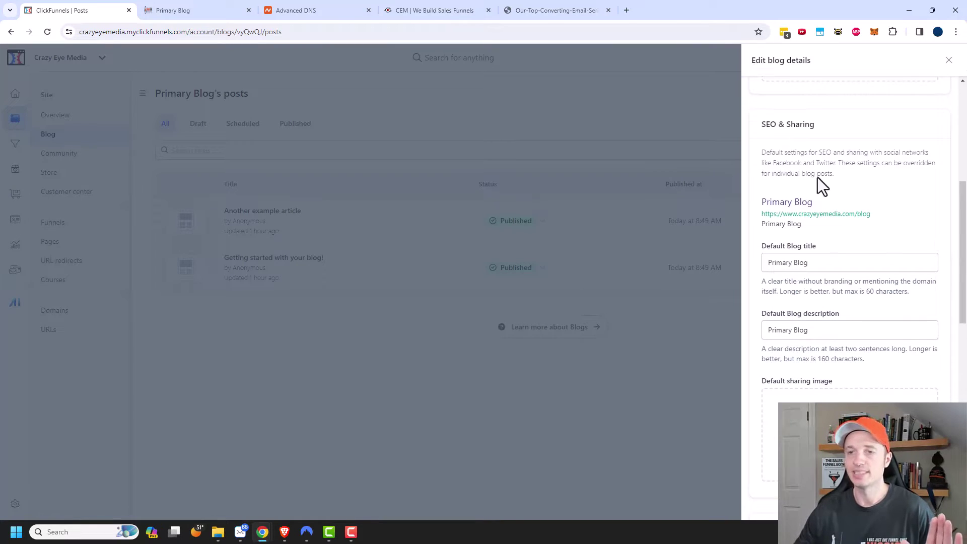
scroll(821, 172, down, 1)
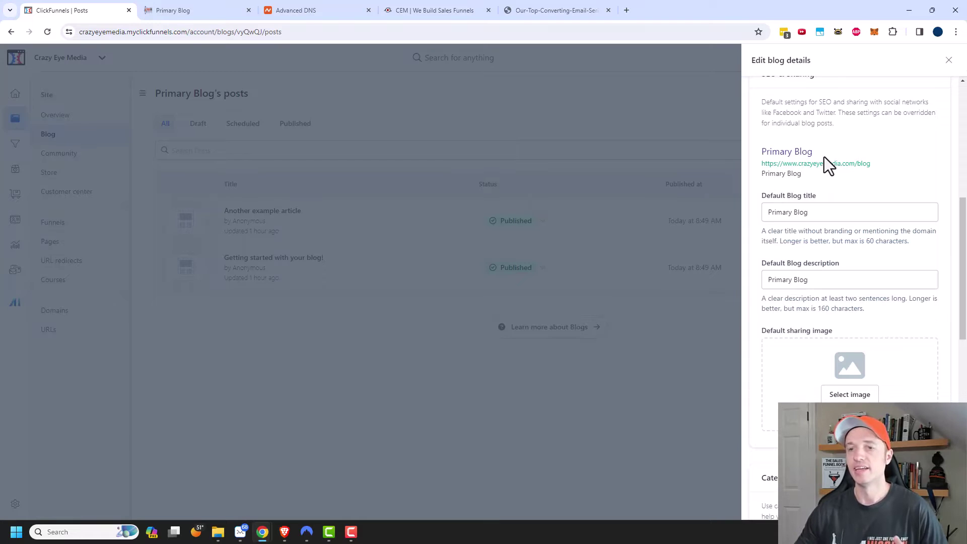
click(829, 212)
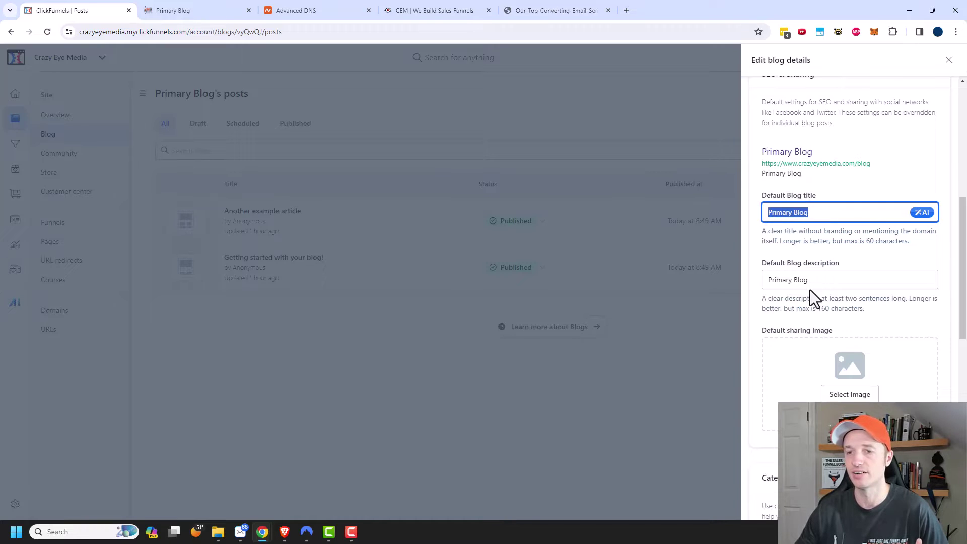
click(833, 280)
scroll(851, 366, down, 1)
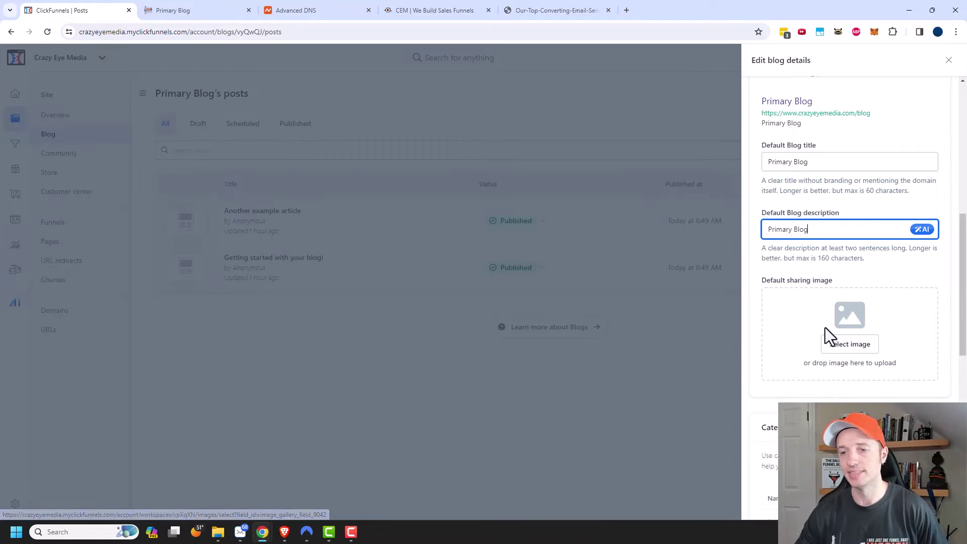
Step: Copy the blog name "Crazy Eye Media Blog" and use it to replace the Default Blog title
scroll(836, 226, up, 8)
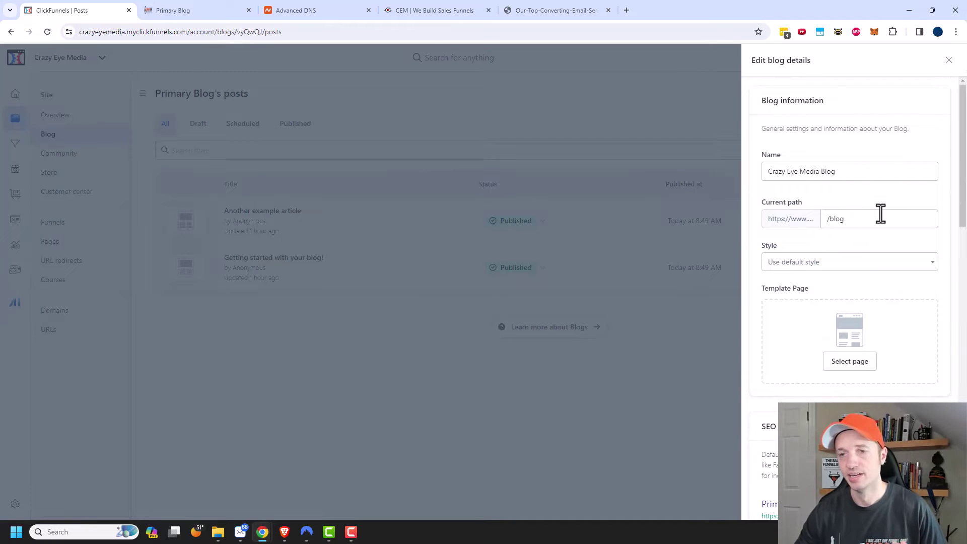
triple_click(859, 171)
key(ctrl+c)
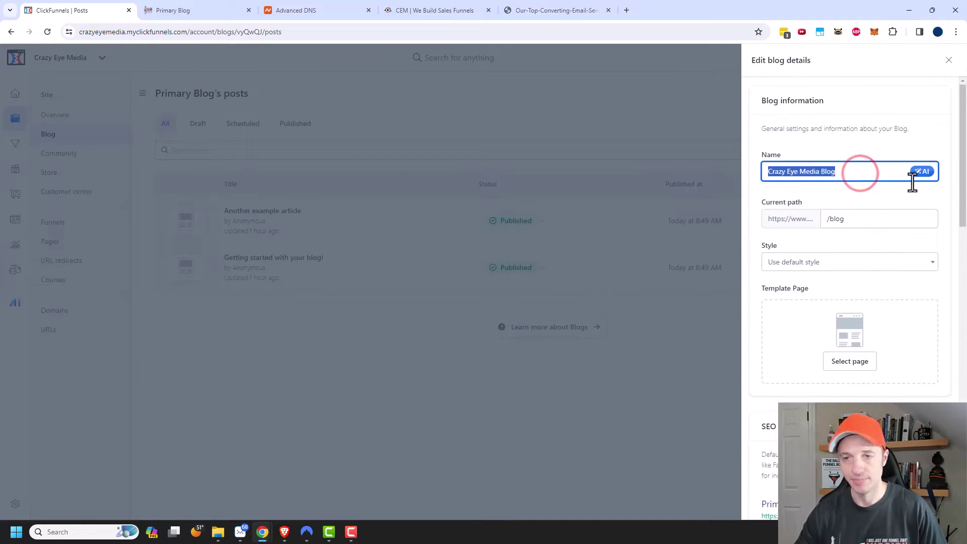
scroll(856, 292, down, 3)
scroll(806, 352, down, 6)
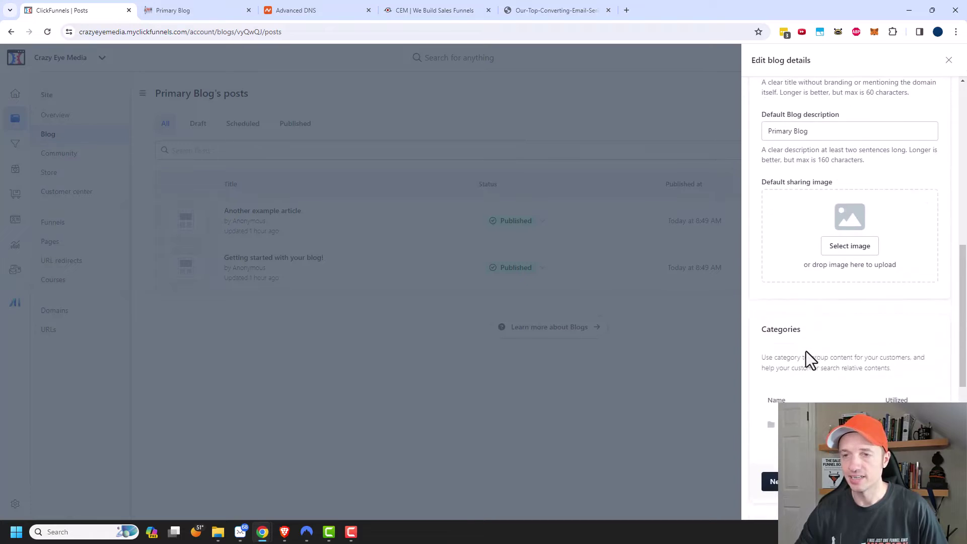
scroll(806, 352, up, 3)
triple_click(821, 161)
key(ctrl+v)
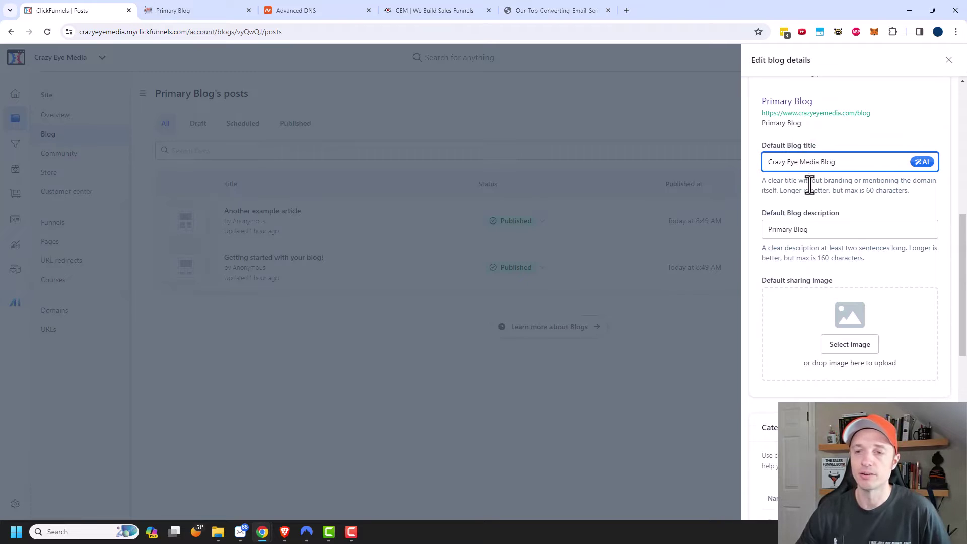
Step: Create a new blog category named "ClickFunnels 2.0"
scroll(816, 204, down, 1)
scroll(817, 202, down, 2)
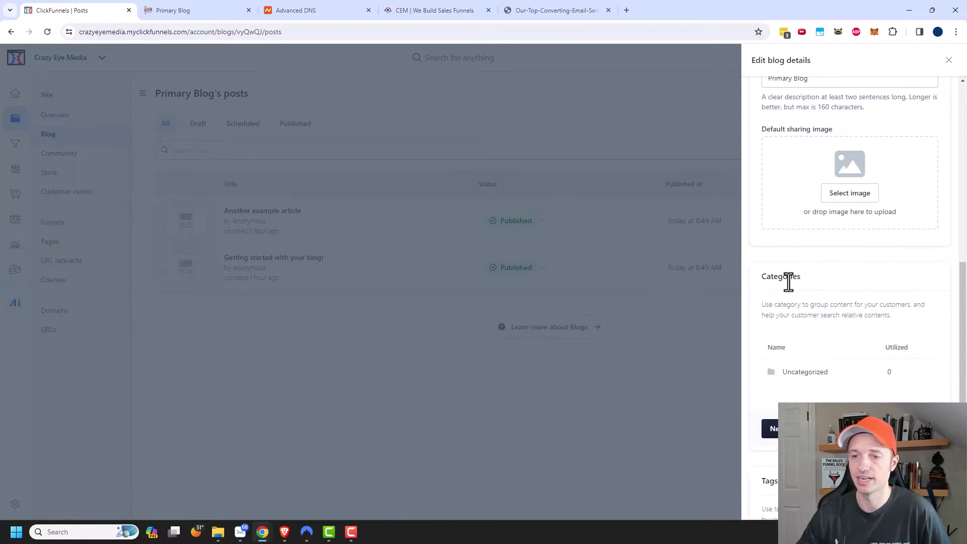
scroll(789, 283, down, 2)
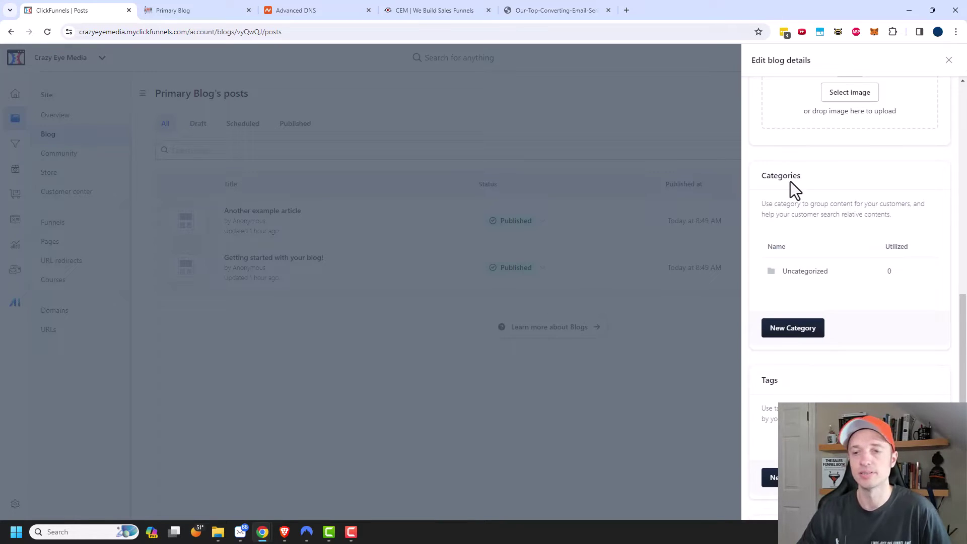
click(785, 334)
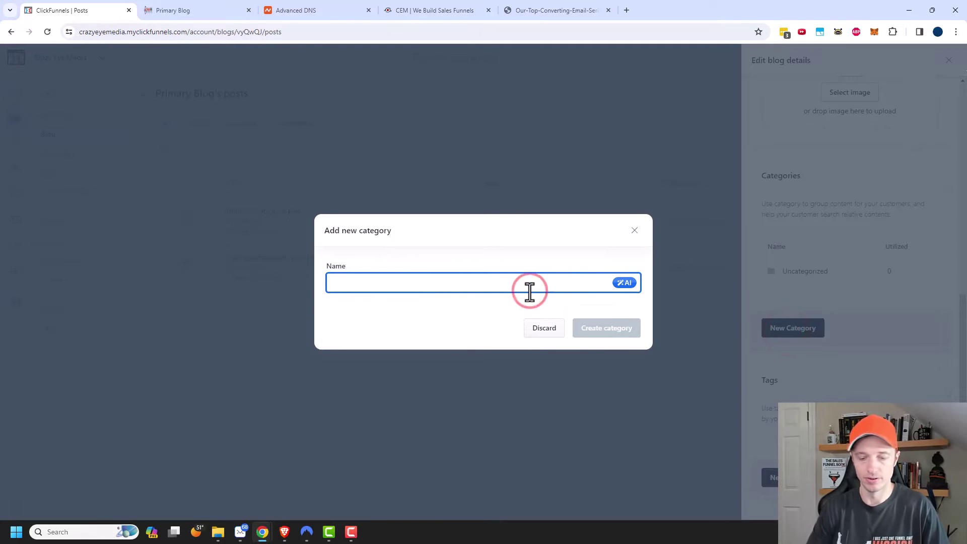
text(ClickFunnels 2.0)
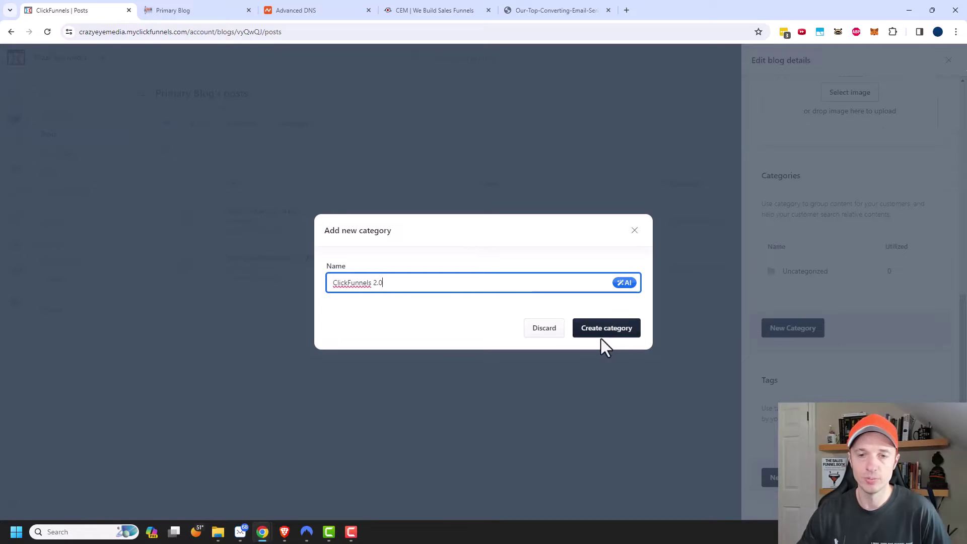
click(608, 333)
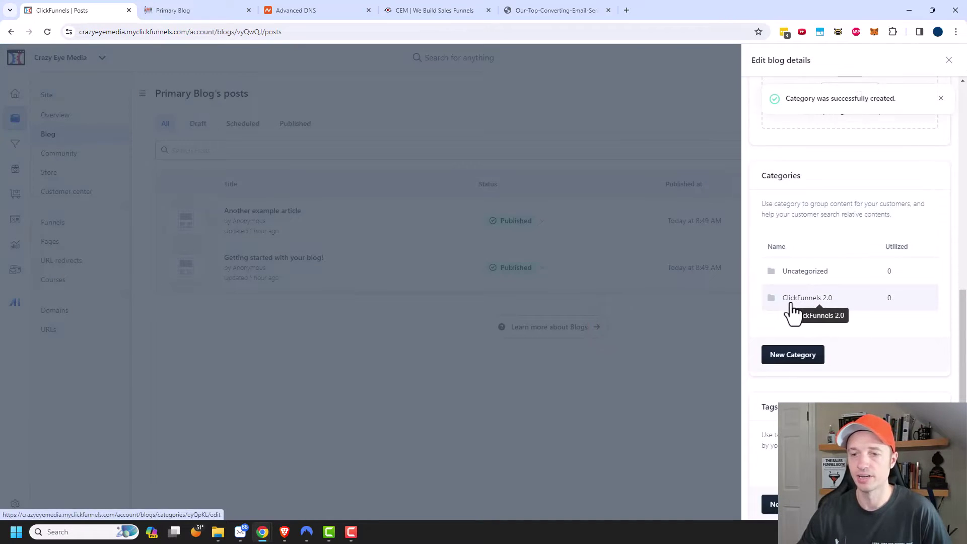
Step: Review the Tags section and the new author form with its image choices without adding an author, and save the blog details
scroll(805, 308, down, 3)
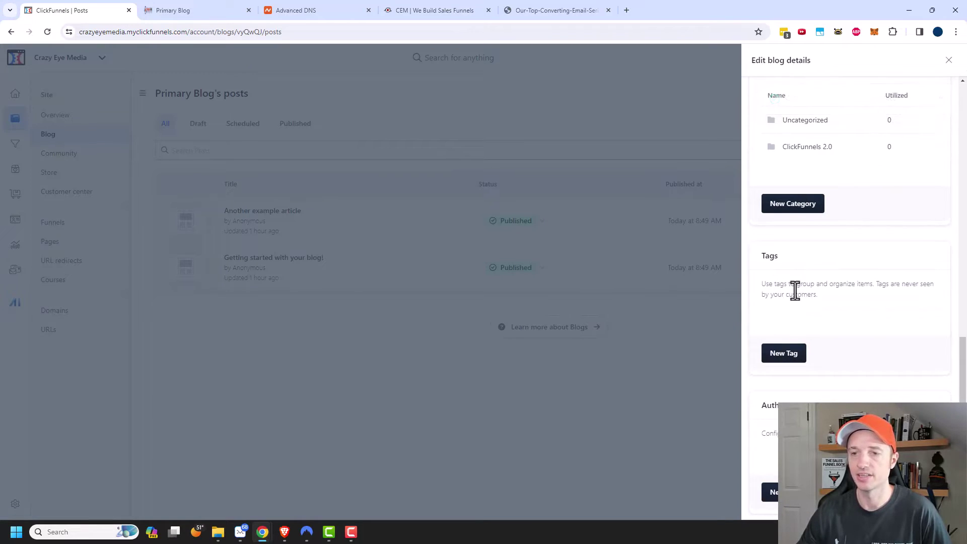
scroll(867, 294, down, 2)
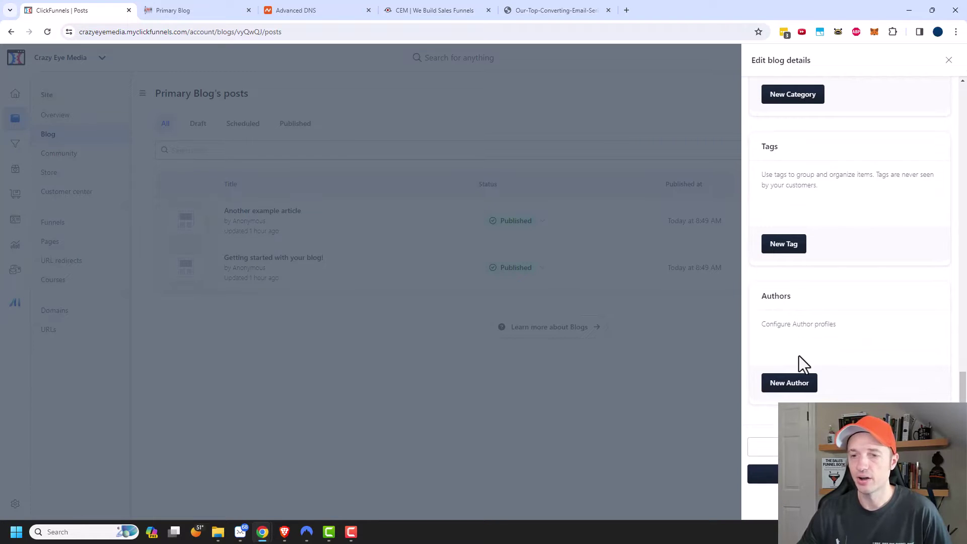
click(789, 391)
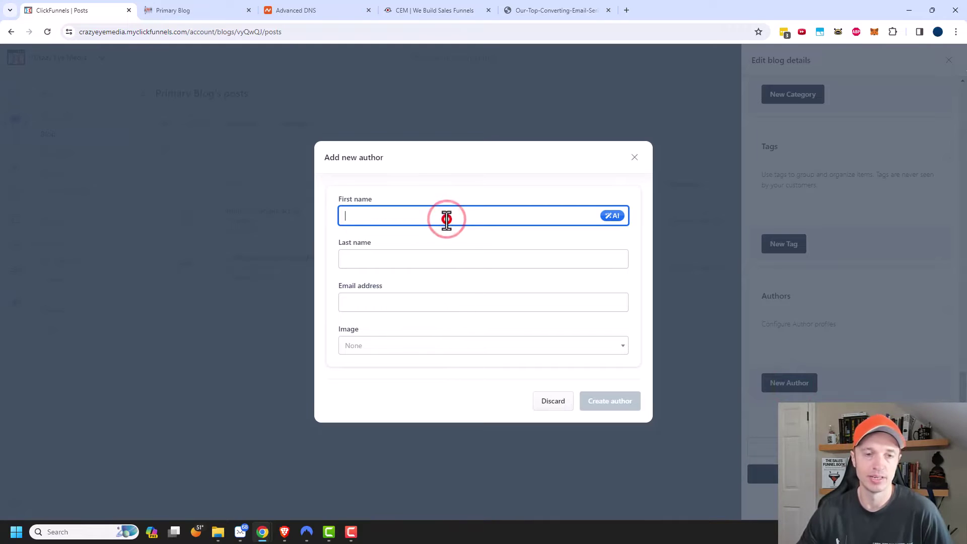
click(470, 347)
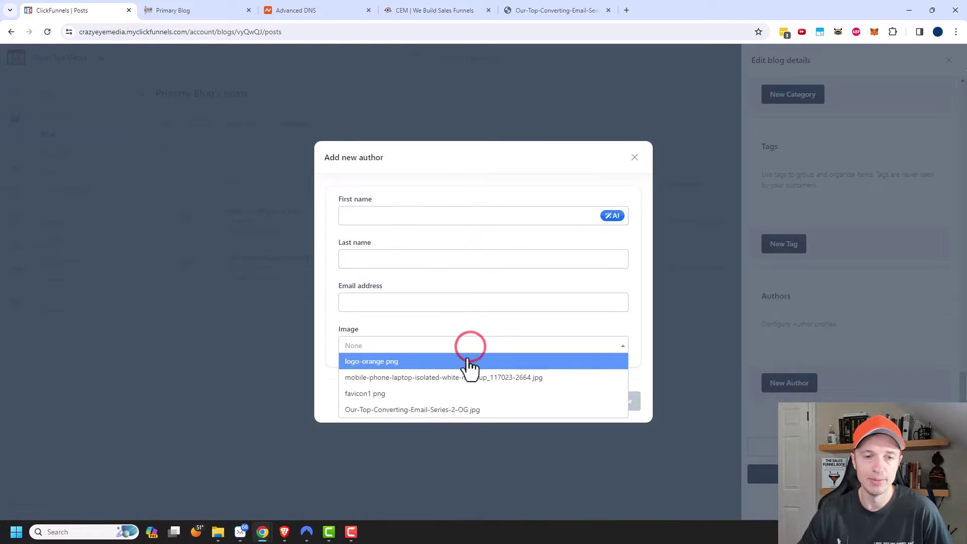
click(474, 337)
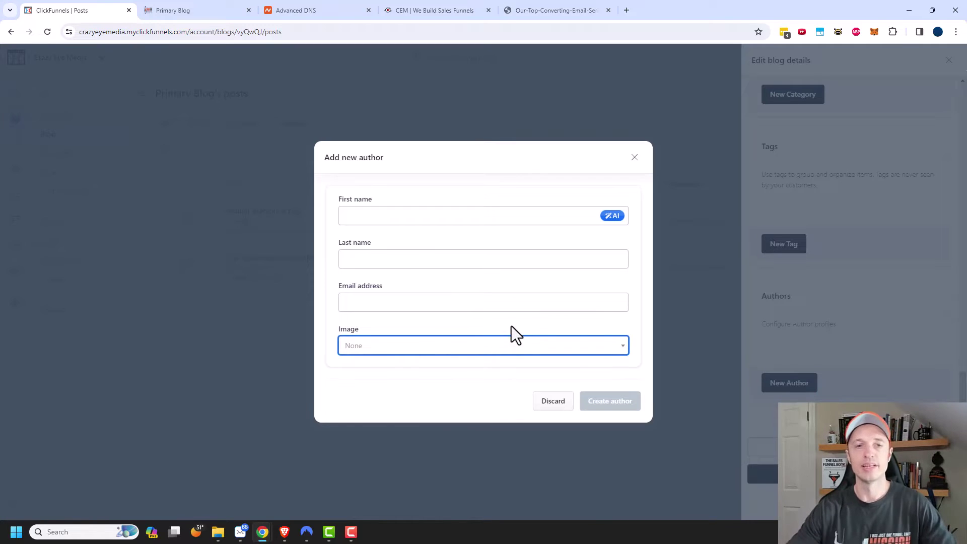
click(633, 159)
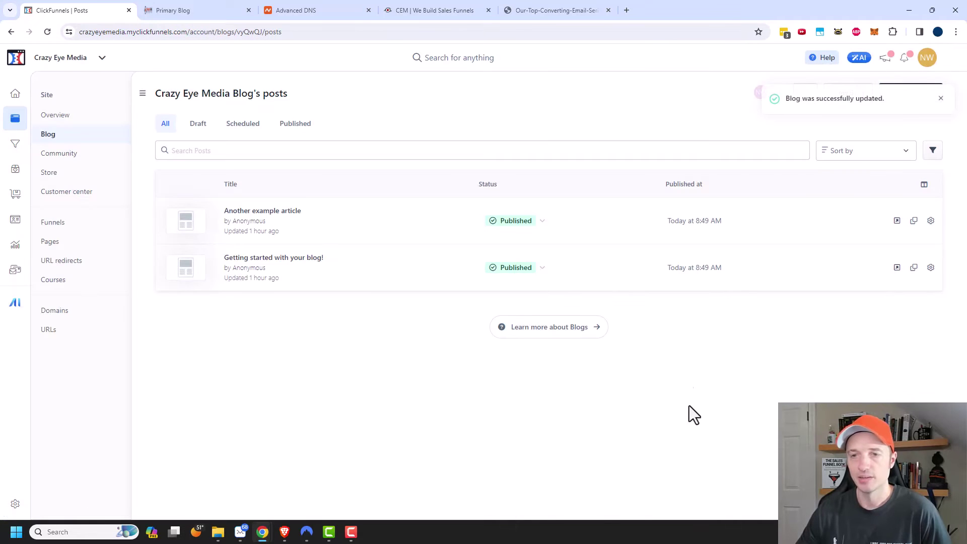
click(941, 99)
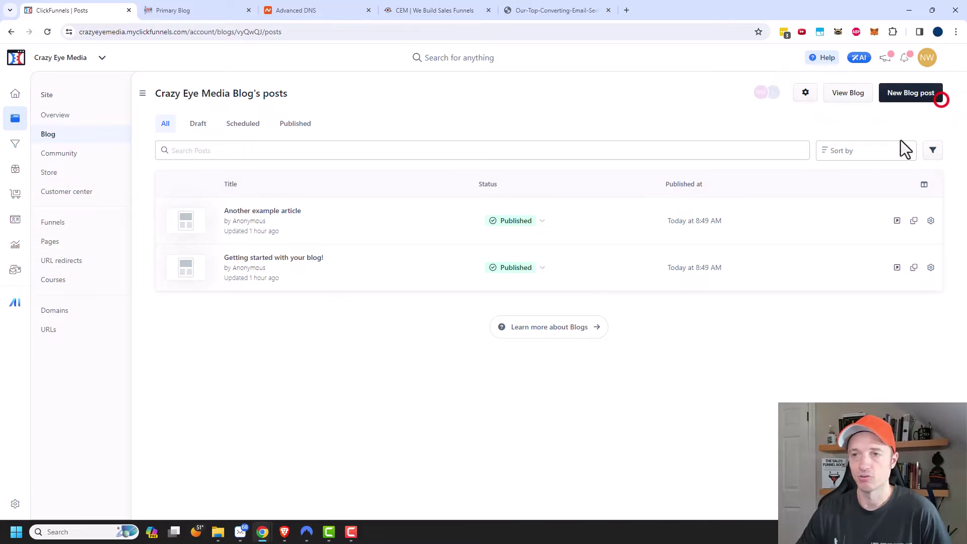
Step: Start a new blog post titled "Title of new blog post" with the summary "This is a summary"
click(904, 101)
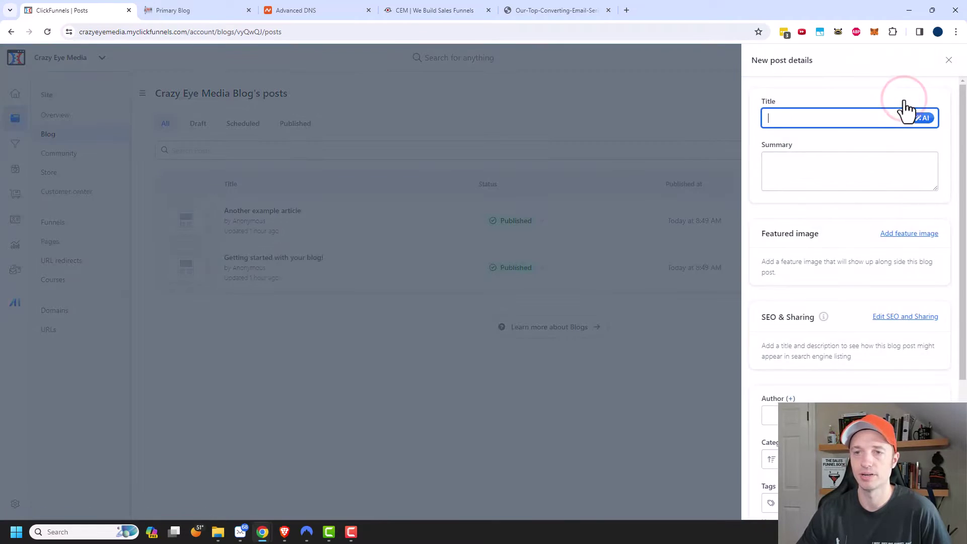
click(843, 119)
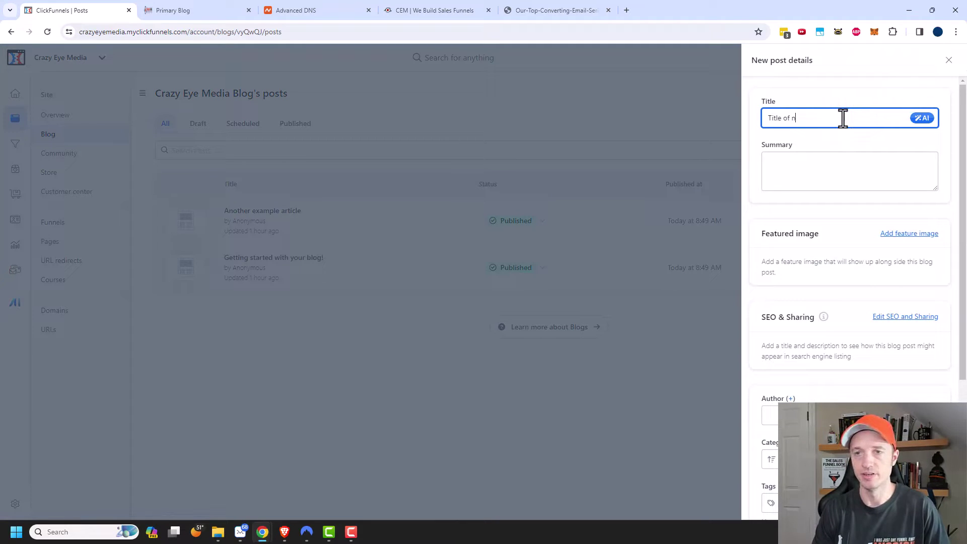
text(Title of new blog post)
key(Tab)
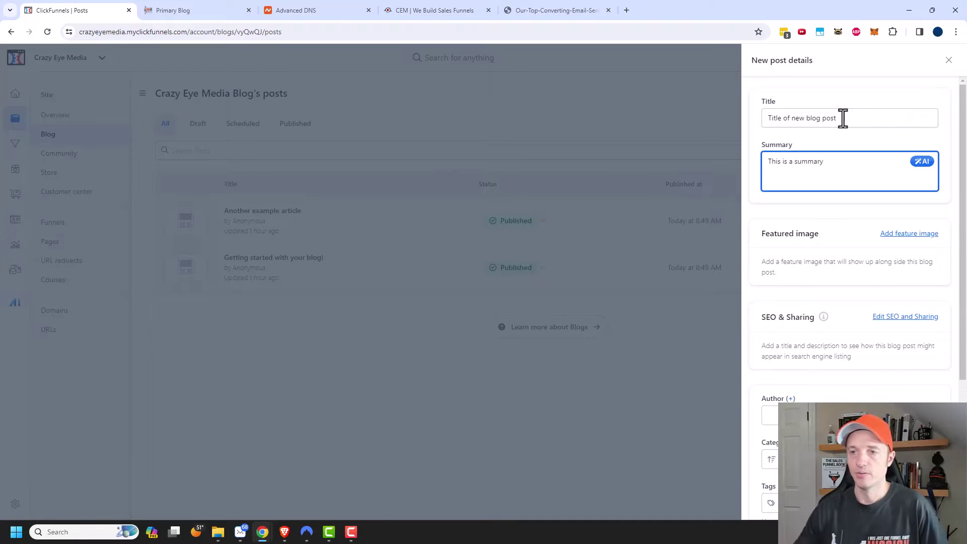
Step: Search Freepik for "happy person" to find a featured image for the post
click(907, 234)
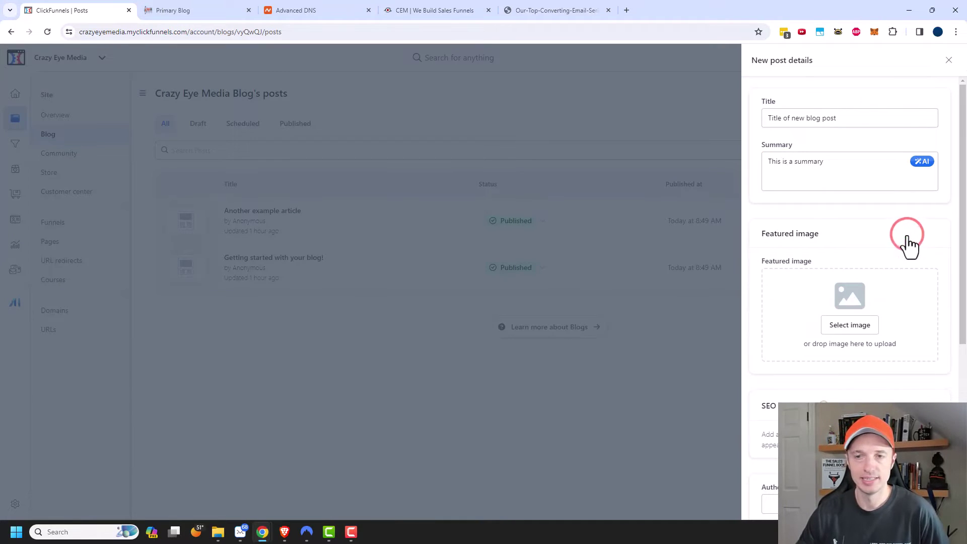
click(856, 328)
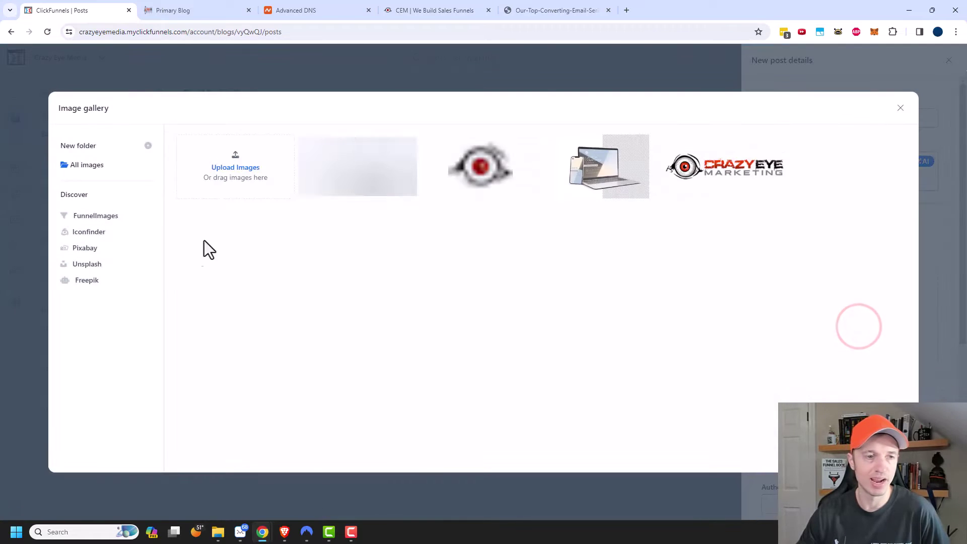
click(86, 283)
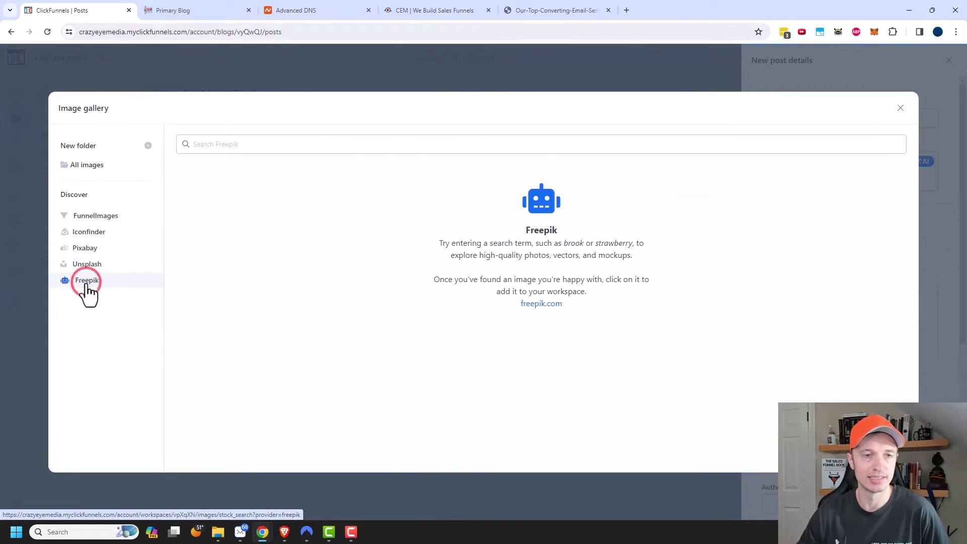
click(305, 144)
text(happy person)
key(Return)
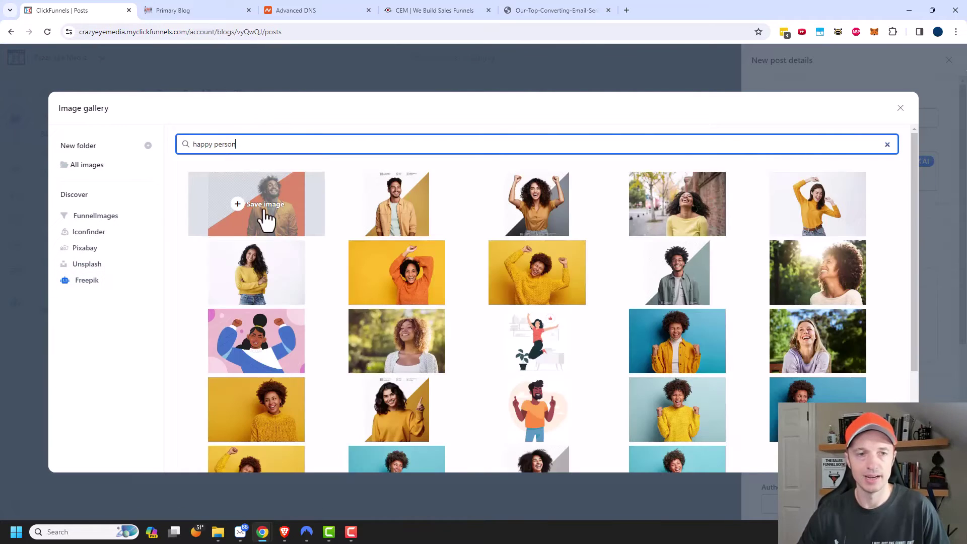
Step: Save the photo of the man in a mustard jacket on an orange and white background and use it as the featured image
click(254, 208)
click(238, 204)
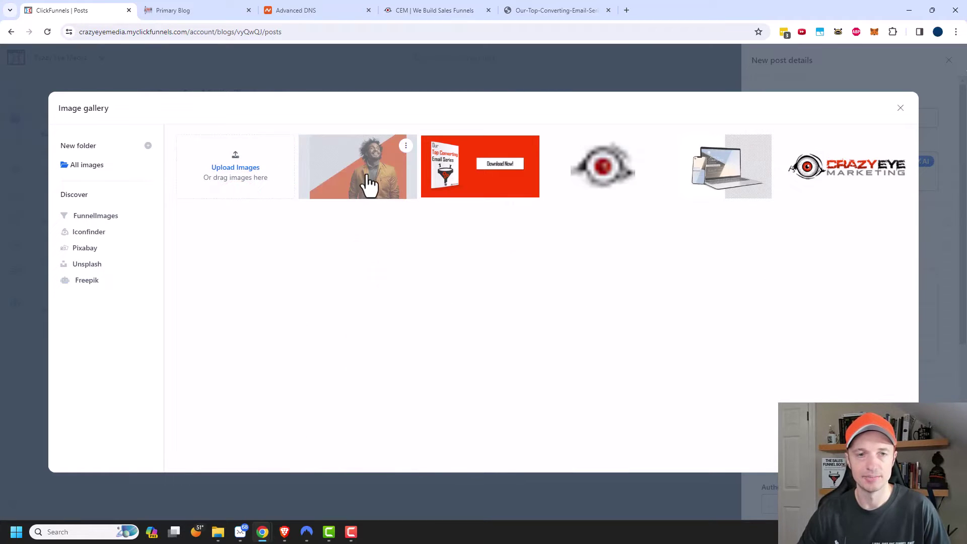
click(367, 176)
Step: Open the post's SEO and Sharing settings and examine the page title, description and current path fields
scroll(807, 262, down, 4)
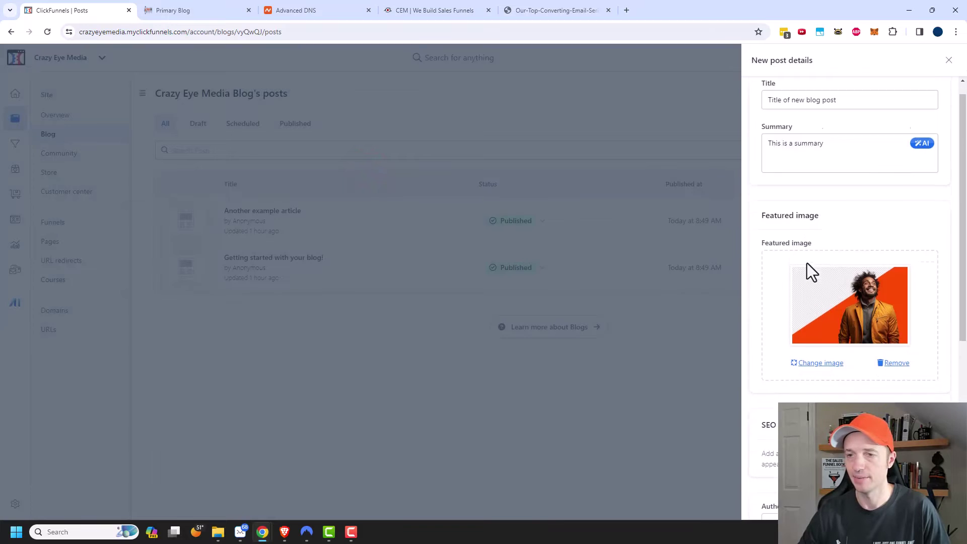
scroll(796, 237, down, 1)
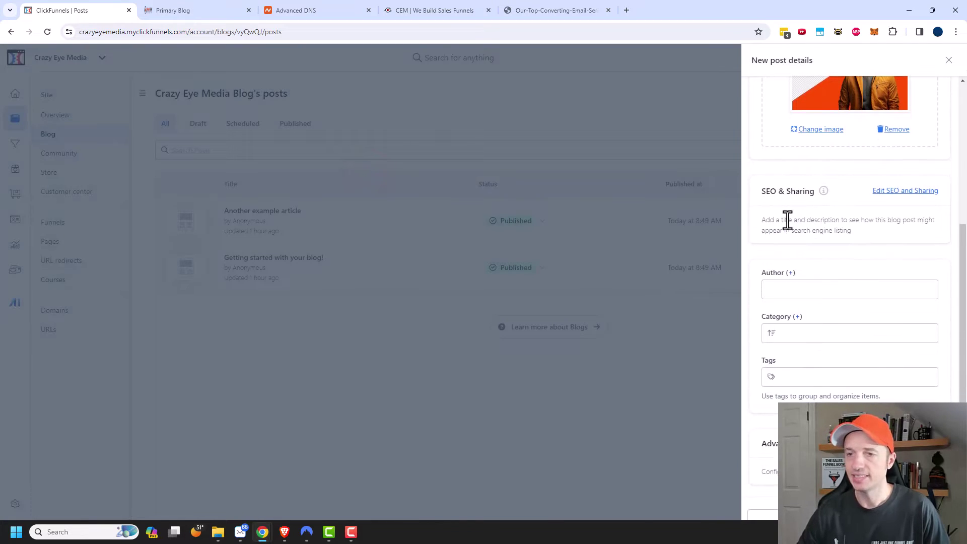
scroll(800, 236, down, 1)
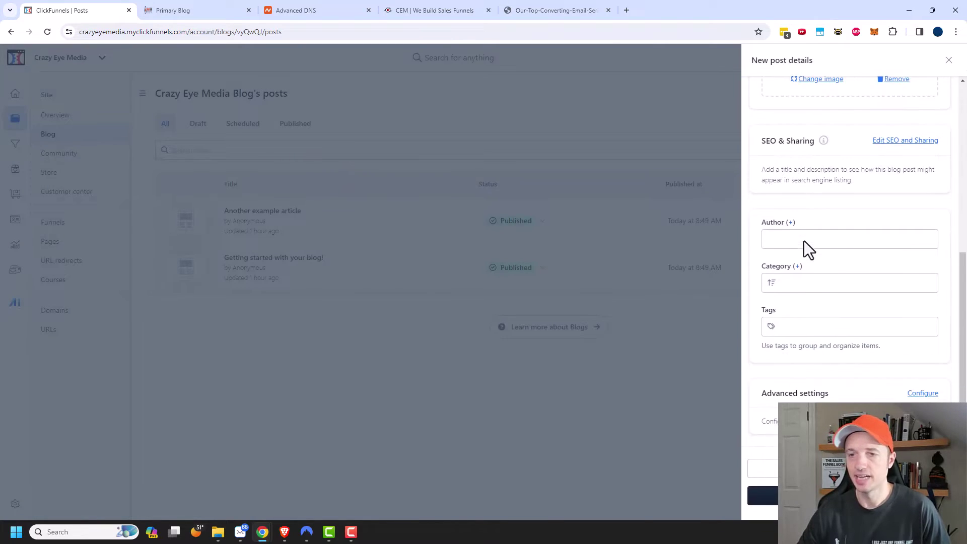
click(899, 143)
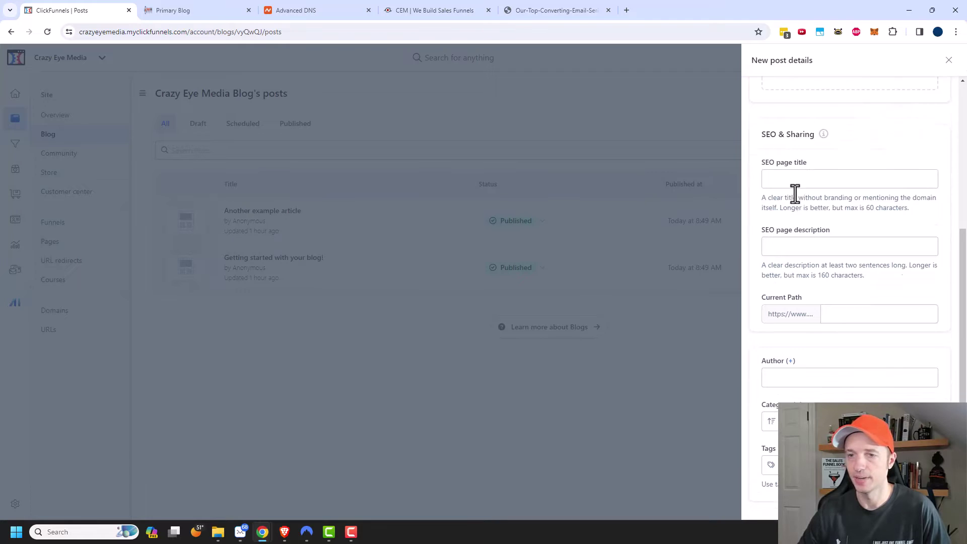
scroll(801, 196, down, 2)
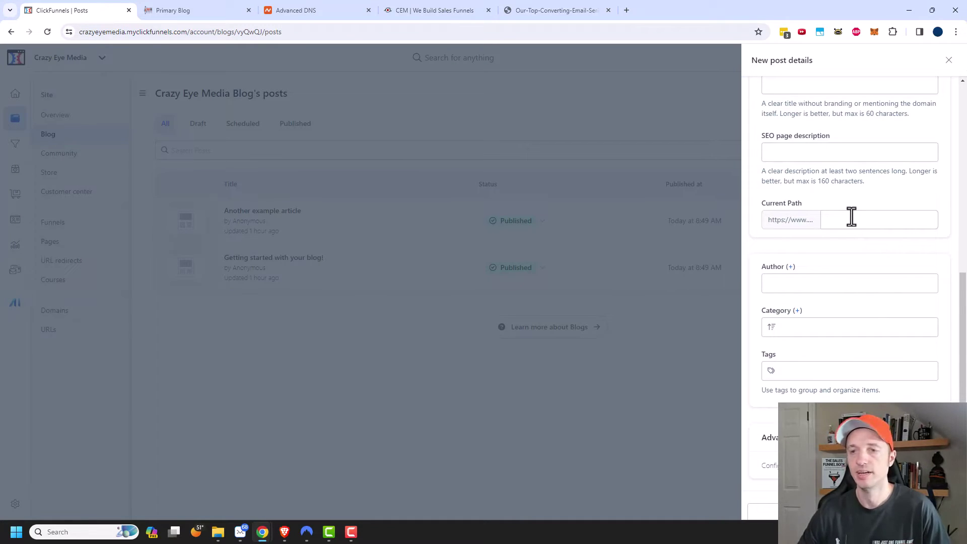
scroll(848, 211, down, 1)
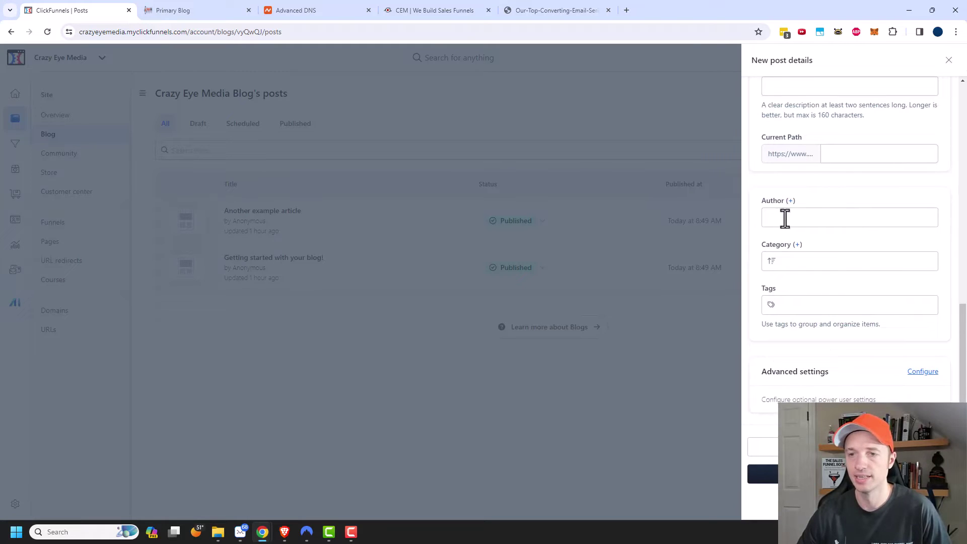
Step: Check the post's Author field and the form for adding a new author, leaving both empty
click(785, 217)
click(836, 198)
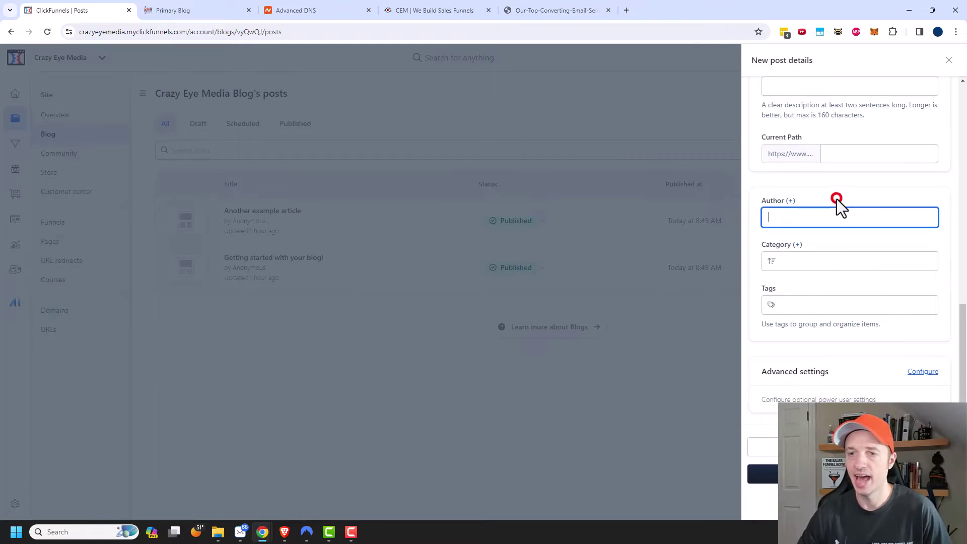
click(791, 201)
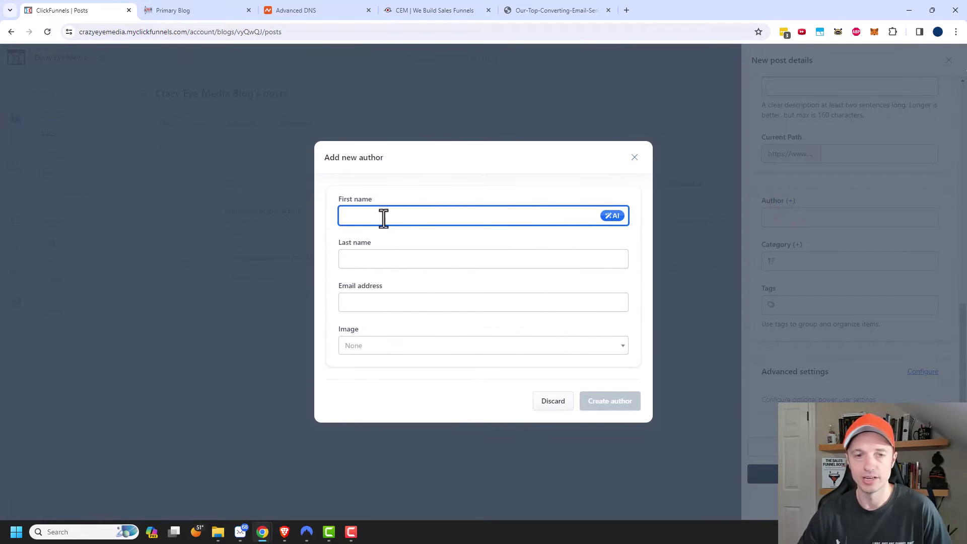
click(635, 158)
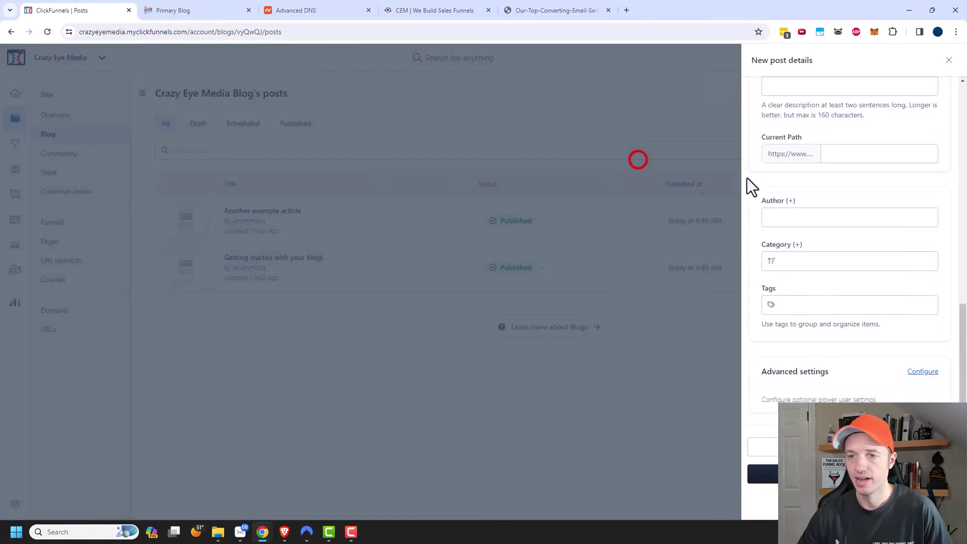
Step: Assign the post to the "ClickFunnels 2.0" category and check the available tags
click(802, 257)
click(809, 294)
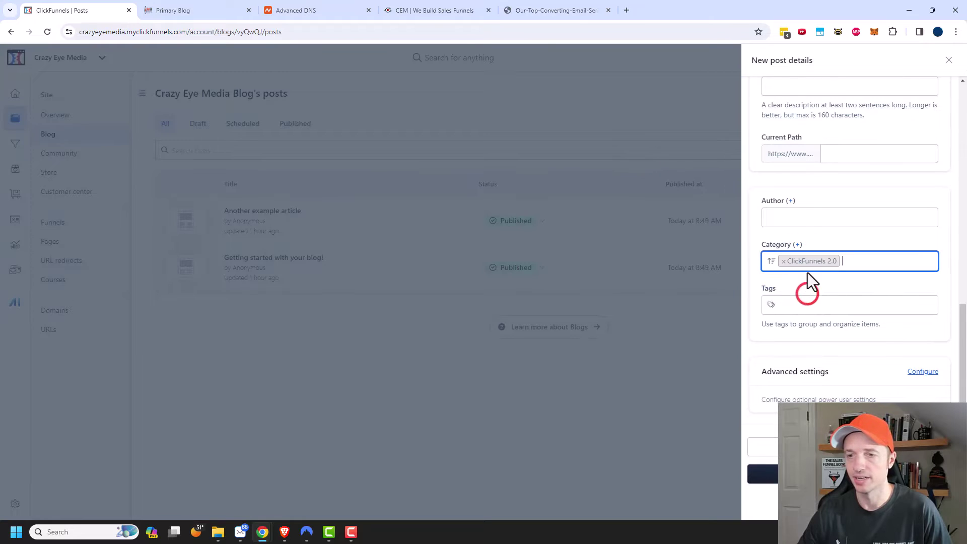
click(821, 312)
click(846, 296)
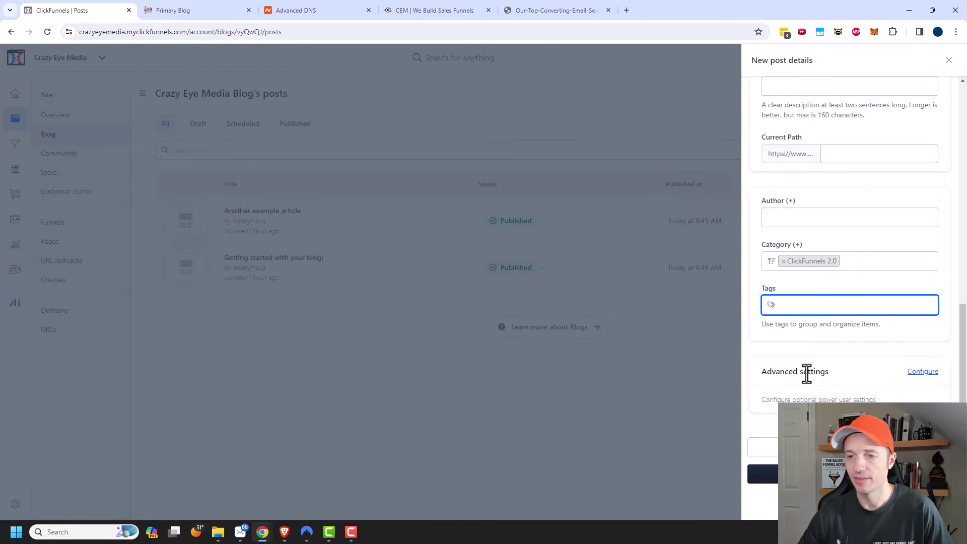
Step: Open the post's advanced settings for review and create the post
click(925, 374)
scroll(902, 373, down, 3)
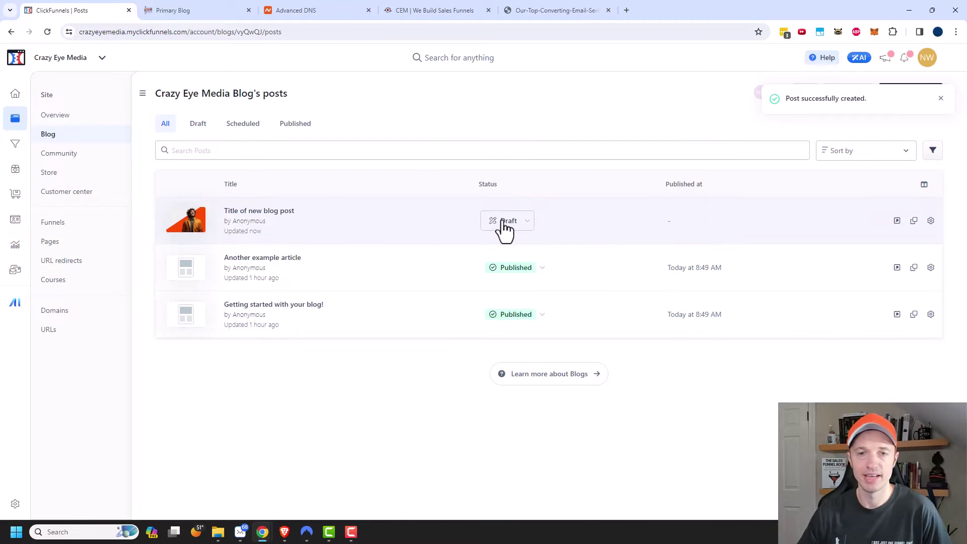
Step: Open "Title of new blog post" for editing and review its featured image, SEO, URL, author and category settings
click(257, 212)
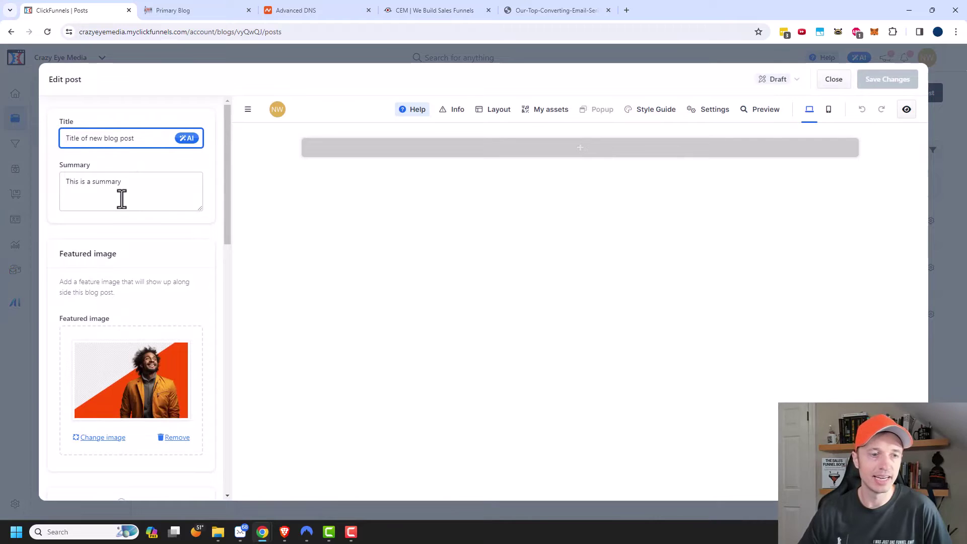
scroll(121, 198, down, 5)
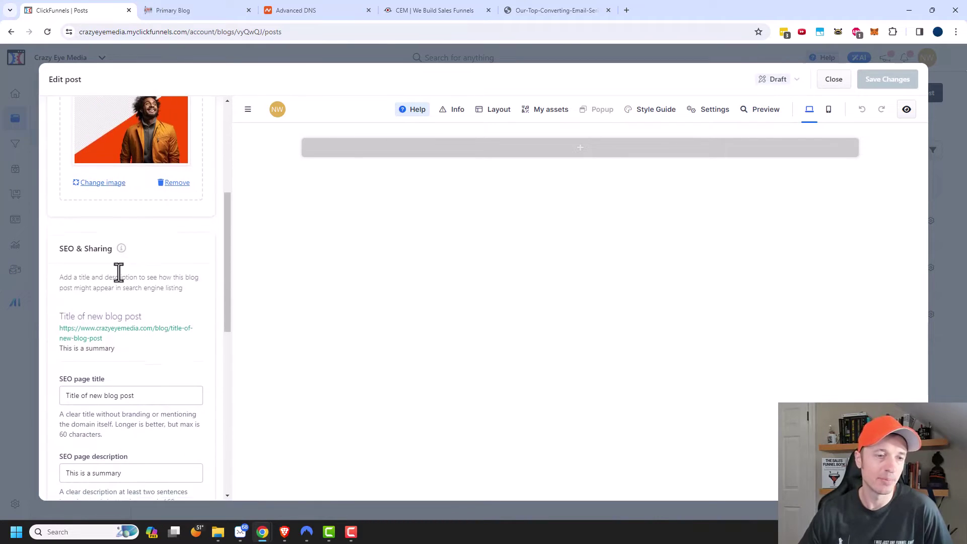
scroll(119, 272, down, 2)
scroll(122, 284, down, 6)
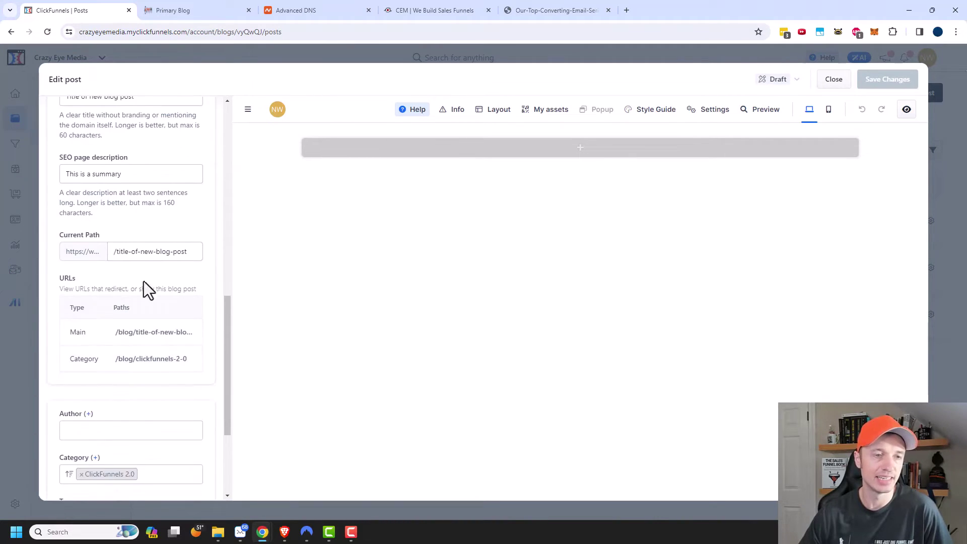
scroll(136, 320, down, 1)
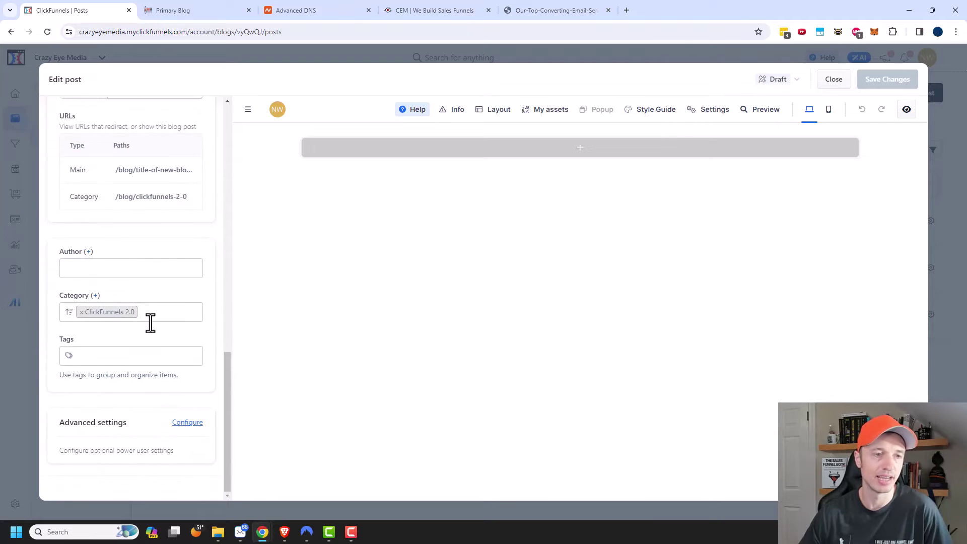
scroll(115, 313, up, 8)
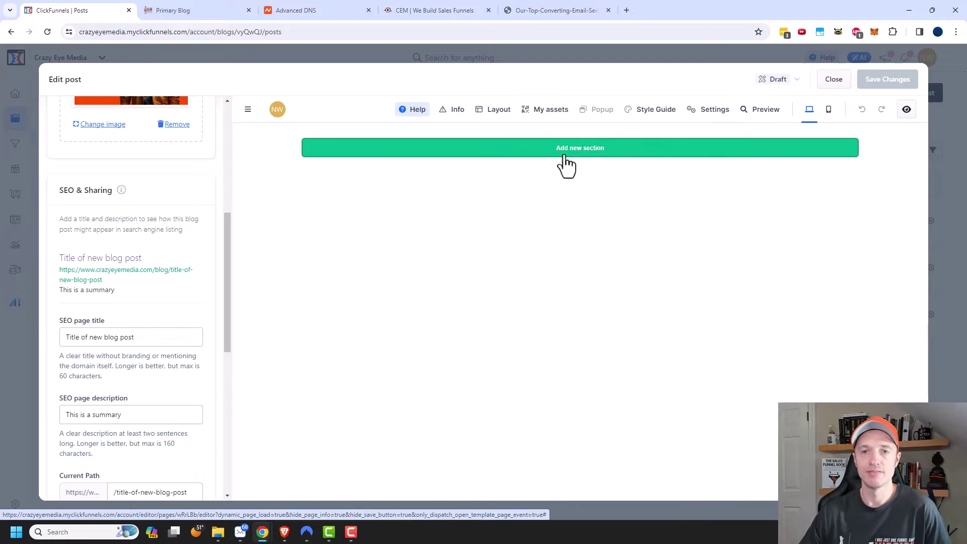
Step: Add a section with a one-column row and a Paragraph element to the post body, and open the paragraph's text for editing
click(608, 150)
click(429, 213)
click(428, 216)
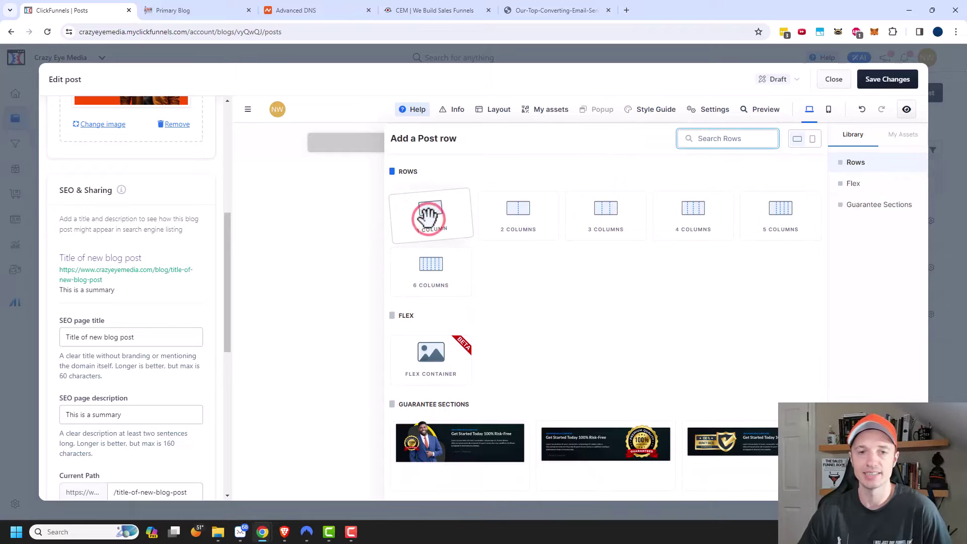
drag(705, 253, 578, 151)
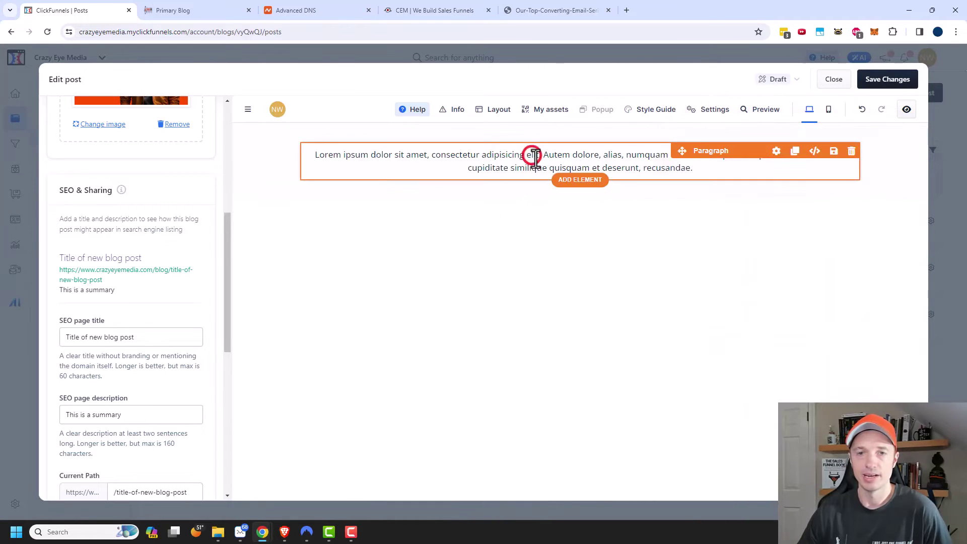
click(614, 155)
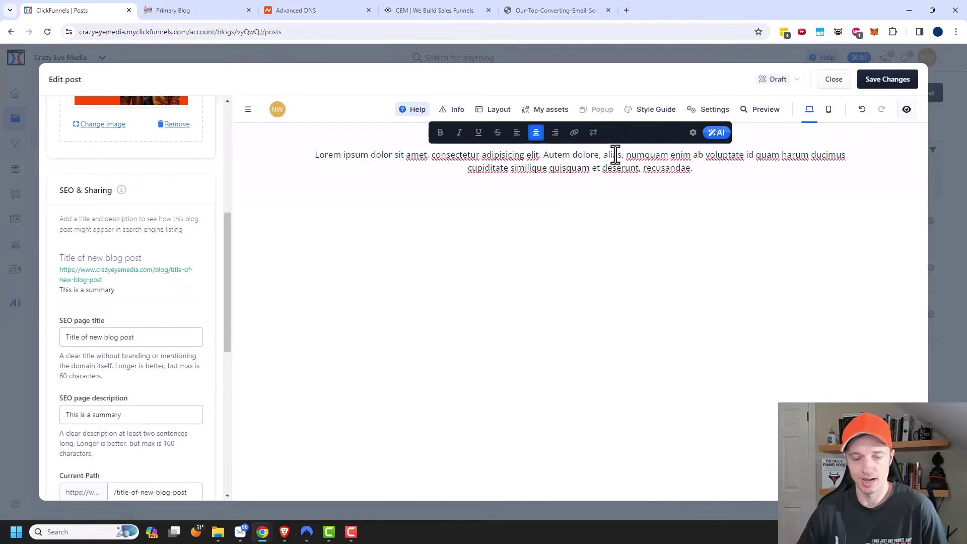
Step: Replace the paragraph with left-aligned lines "This is my blog post", "I hope you like it!" and "fdsfsd fdsa fsda", bolding "fdsa"
key(ctrl+a)
click(517, 132)
text(Th)
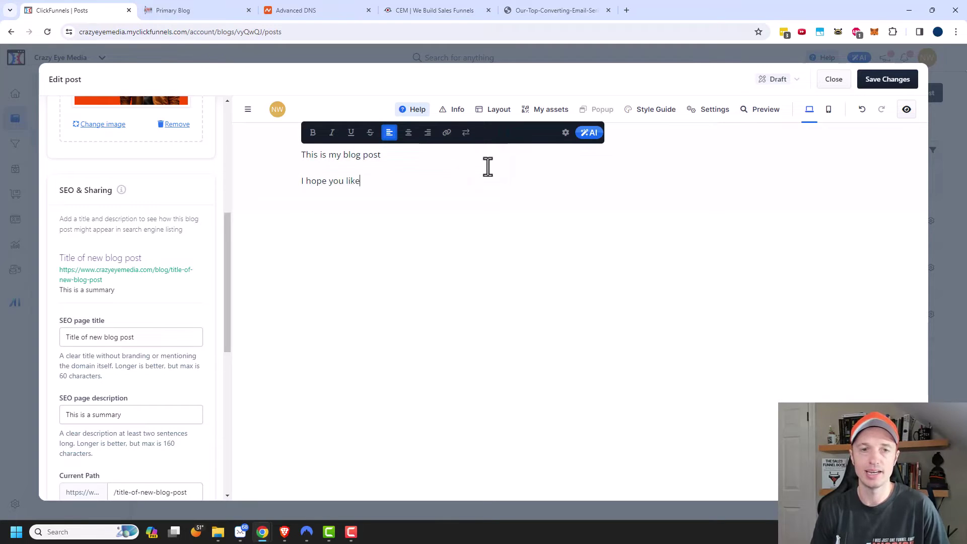
text(!)
key(Return)
text(fds)
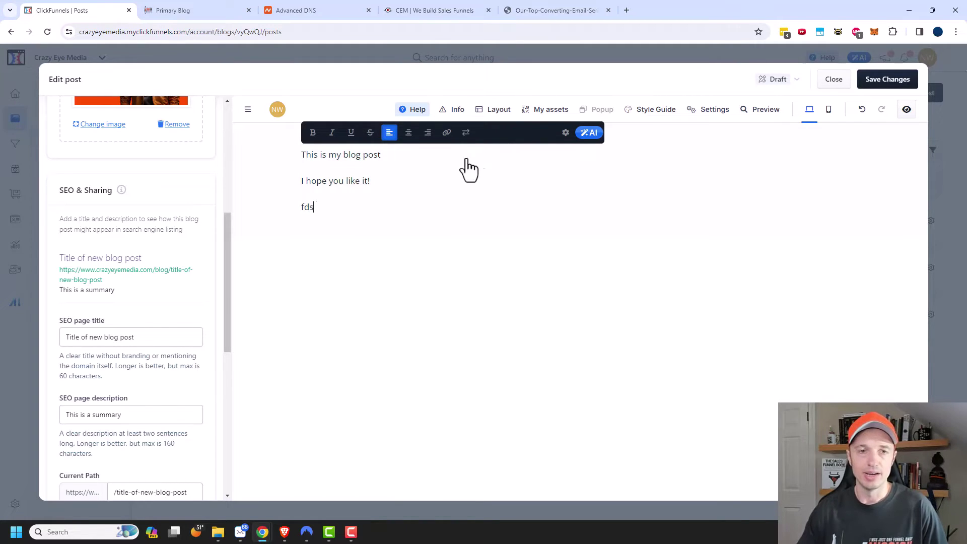
text(fsd fdsa fsda)
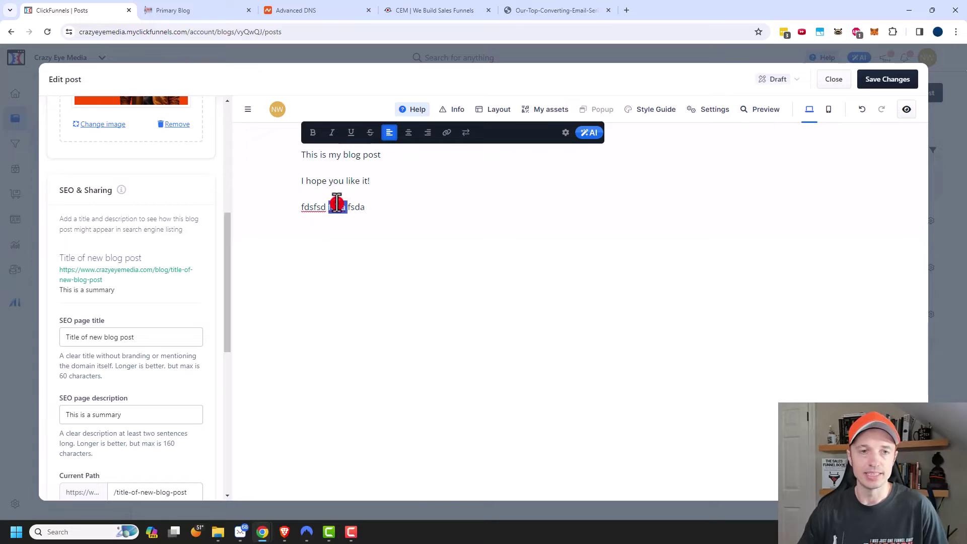
click(312, 132)
click(436, 224)
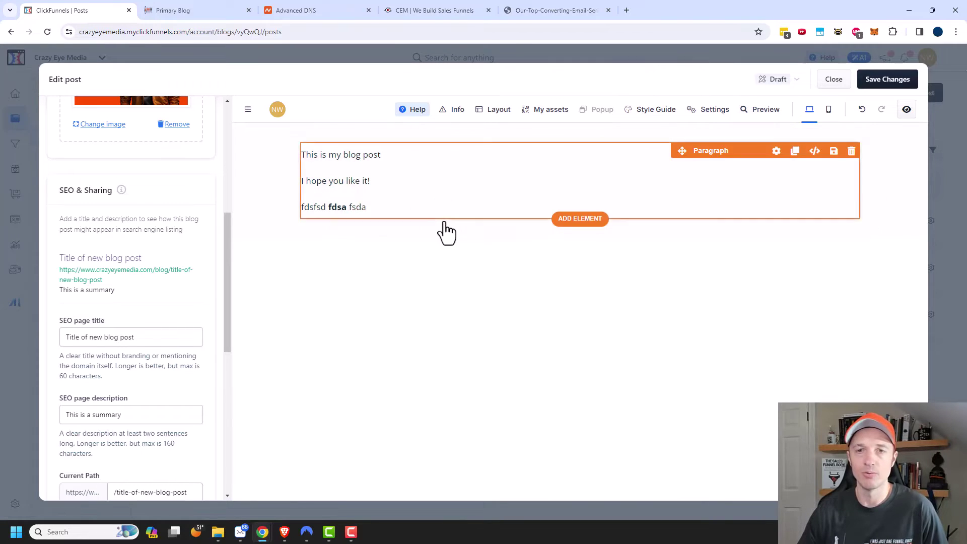
Step: Add an Image element below the paragraph and fill it with the laptop-and-phone mockup from the image gallery
click(580, 218)
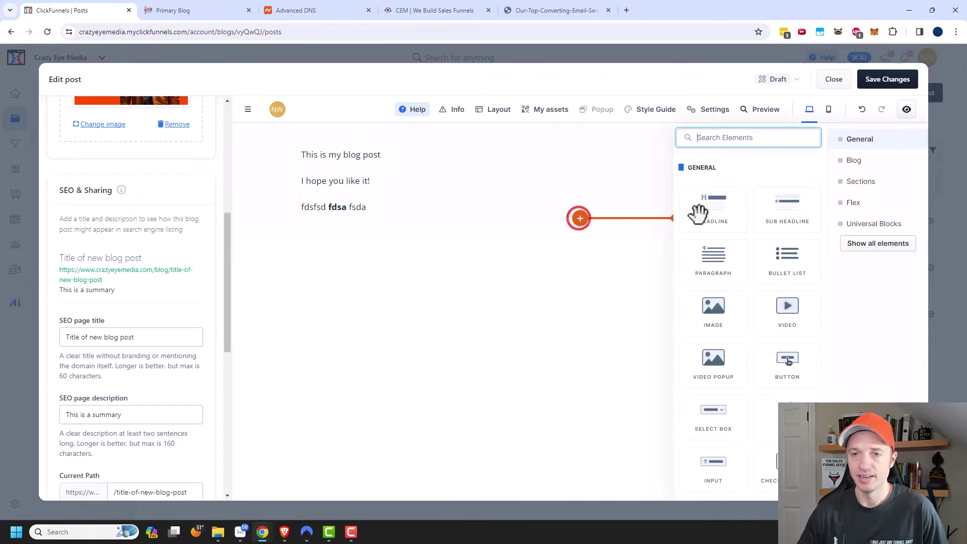
drag(713, 309, 508, 382)
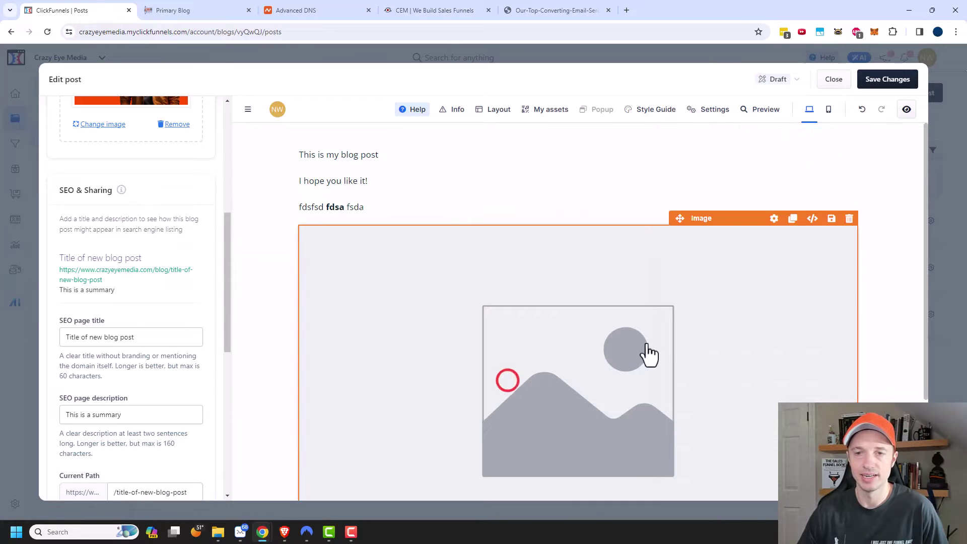
click(792, 249)
click(908, 249)
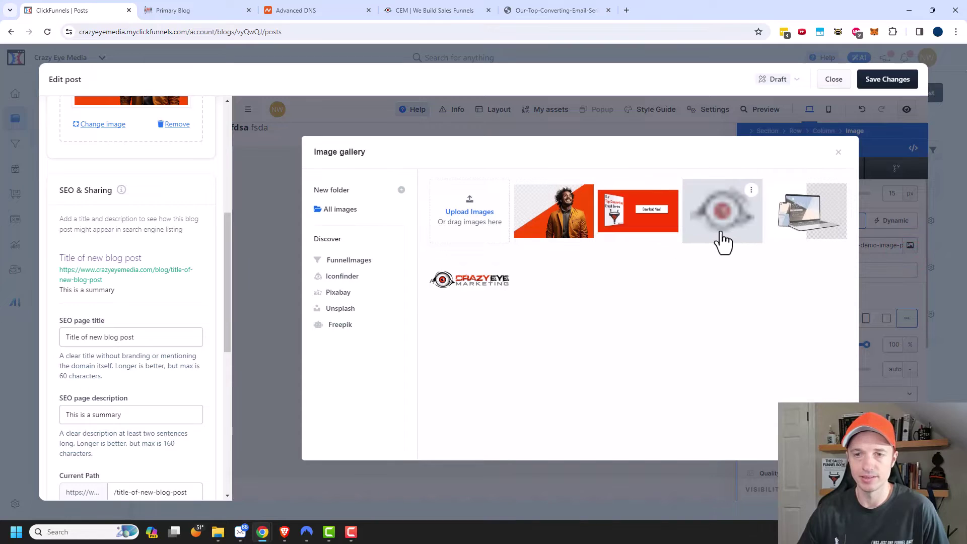
click(799, 229)
scroll(587, 324, up, 2)
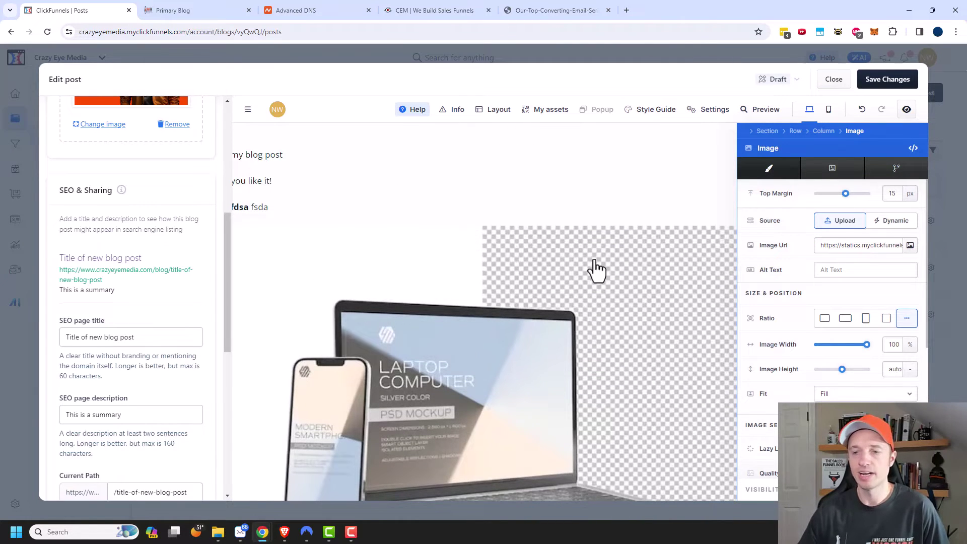
click(631, 147)
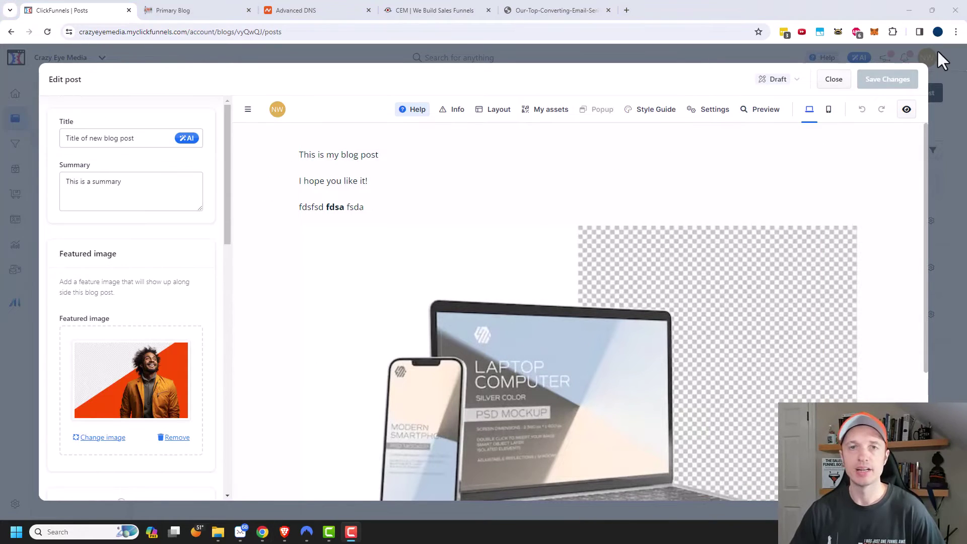
Step: Preview the post in Full Context and examine how its header, featured image, content and sidebar are laid out
click(758, 111)
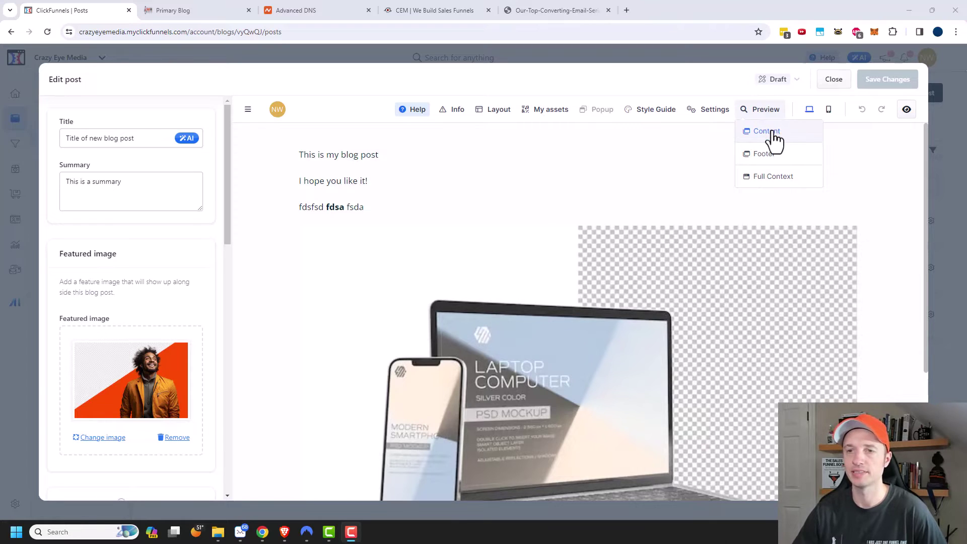
click(777, 183)
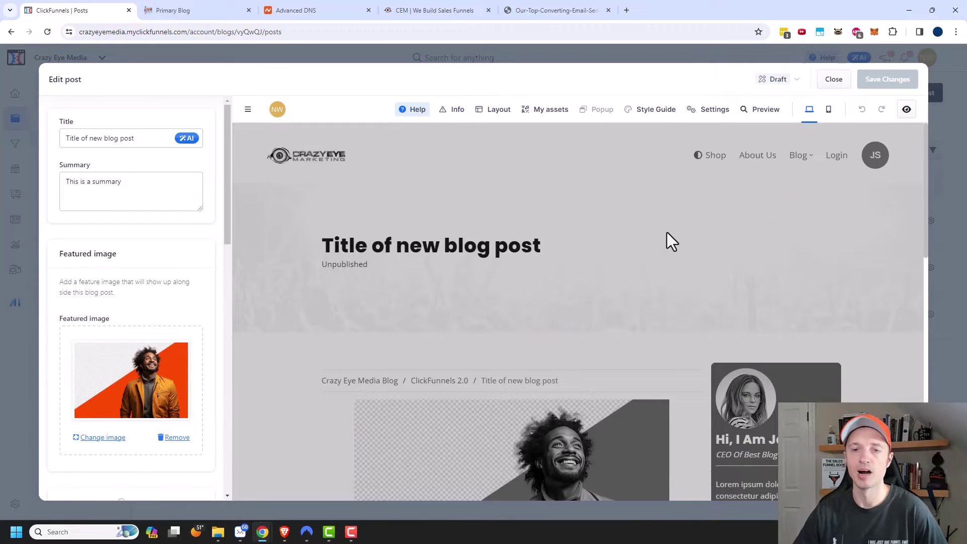
scroll(666, 231, down, 3)
scroll(653, 248, down, 2)
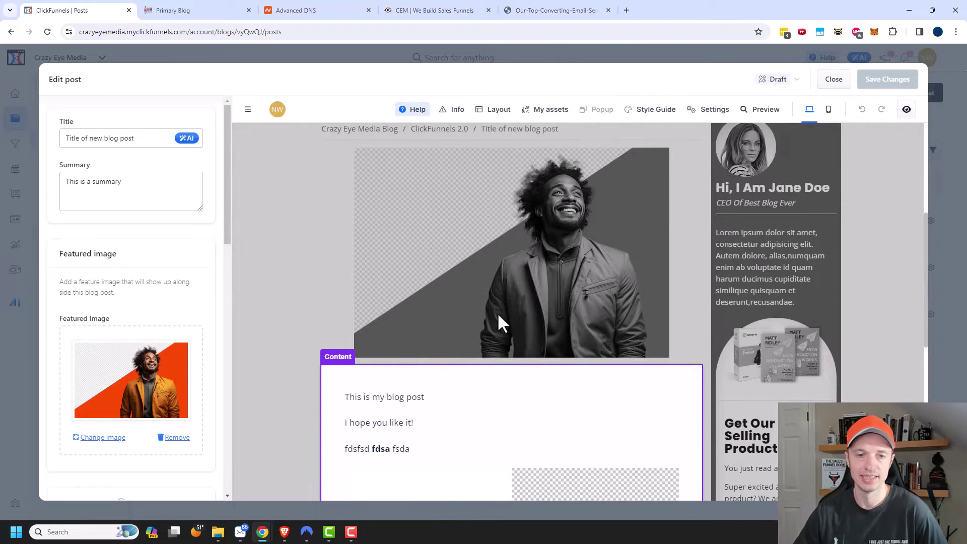
scroll(347, 327, up, 3)
scroll(414, 262, down, 2)
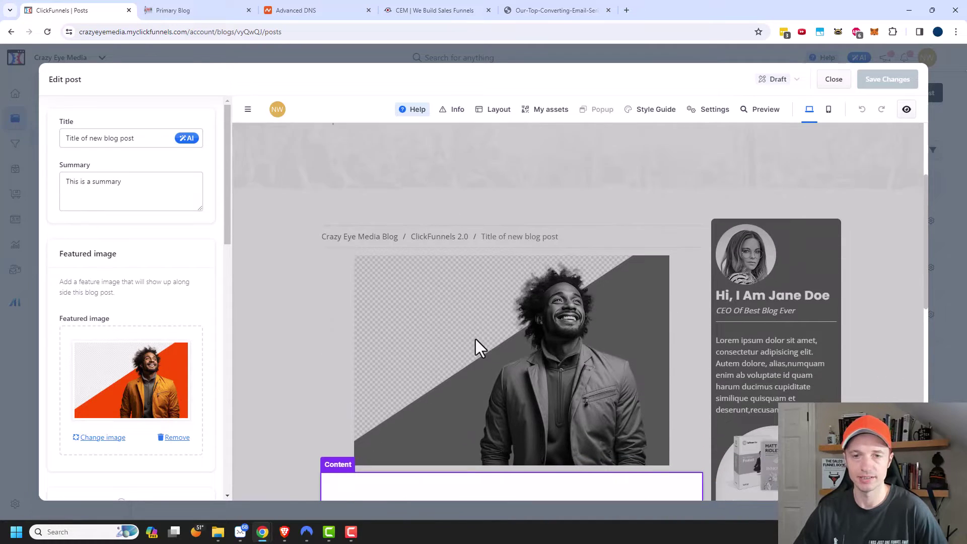
scroll(604, 287, down, 1)
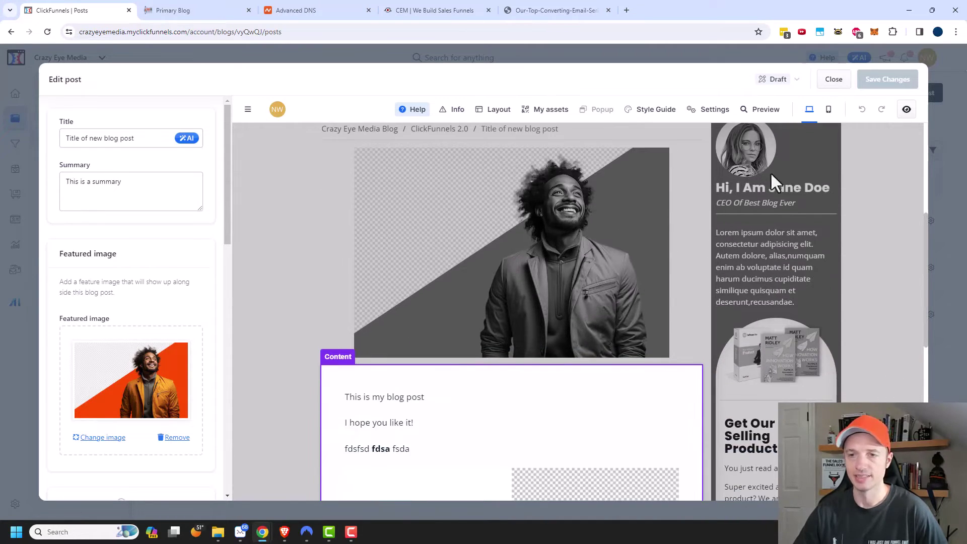
scroll(773, 257, down, 4)
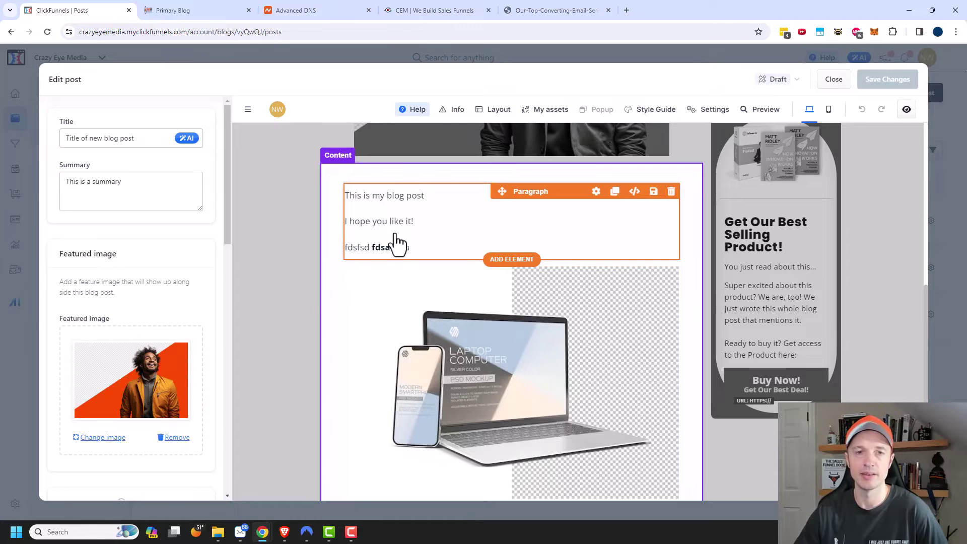
scroll(399, 239, down, 3)
scroll(443, 231, up, 3)
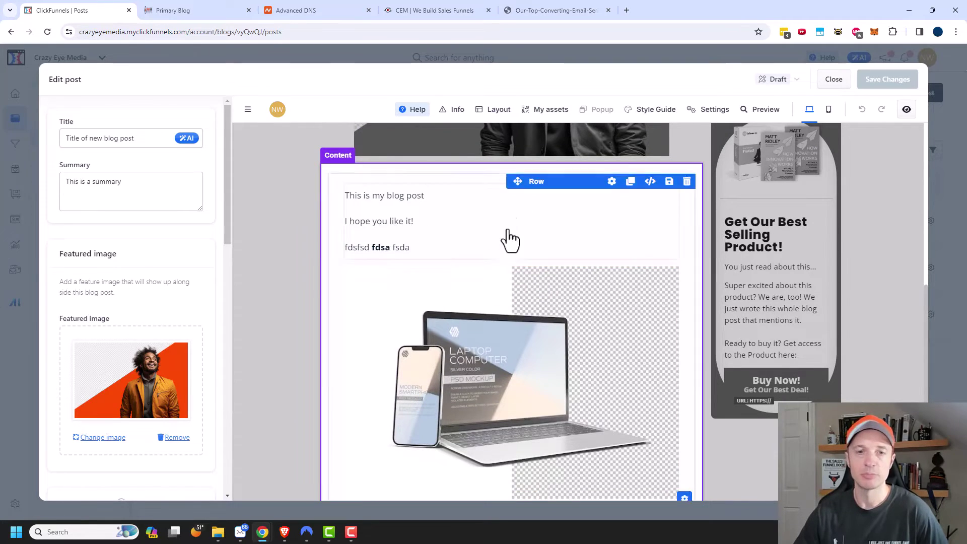
Step: Add a Bullet List element between the paragraph and the laptop image and save the changes
click(514, 267)
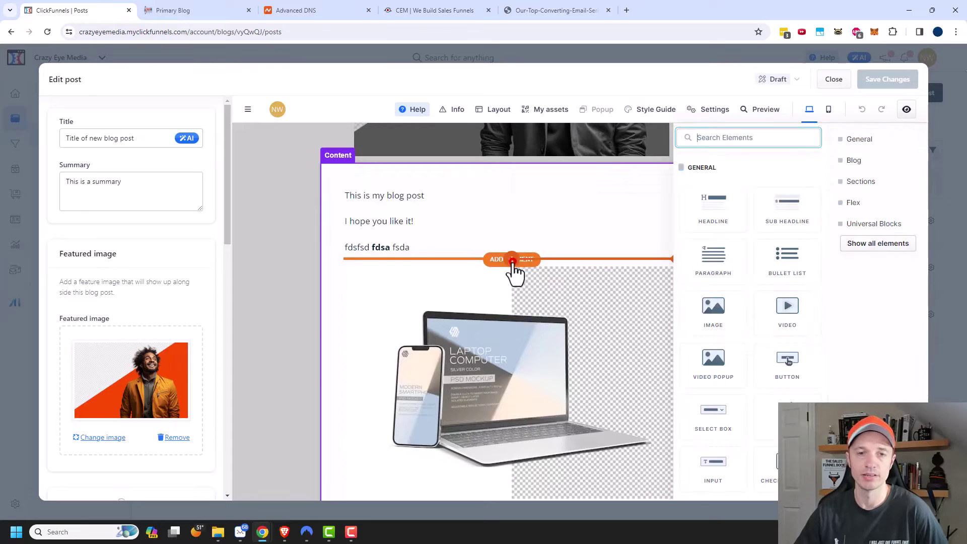
click(781, 260)
click(519, 231)
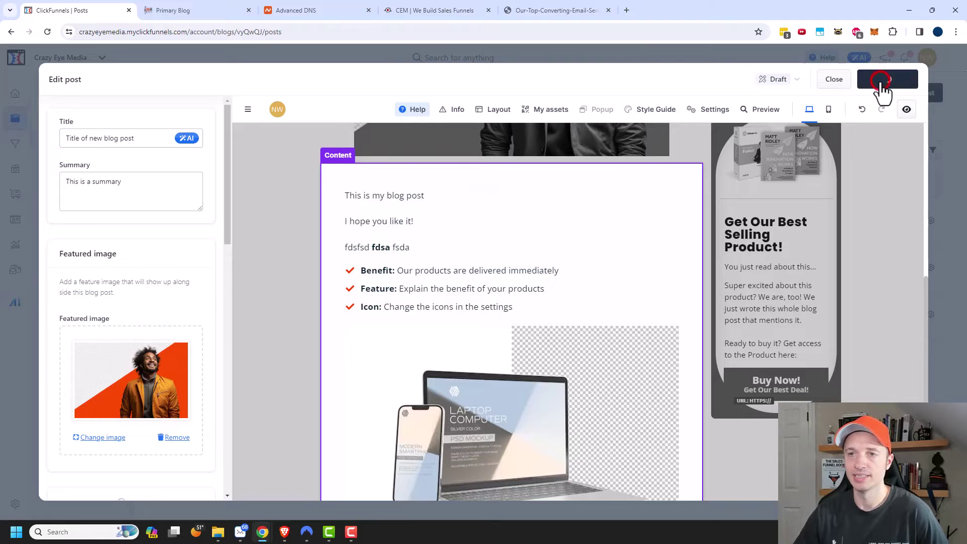
Step: Check the publish date and time options for the draft post, leaving the dialog without publishing
click(786, 79)
click(795, 103)
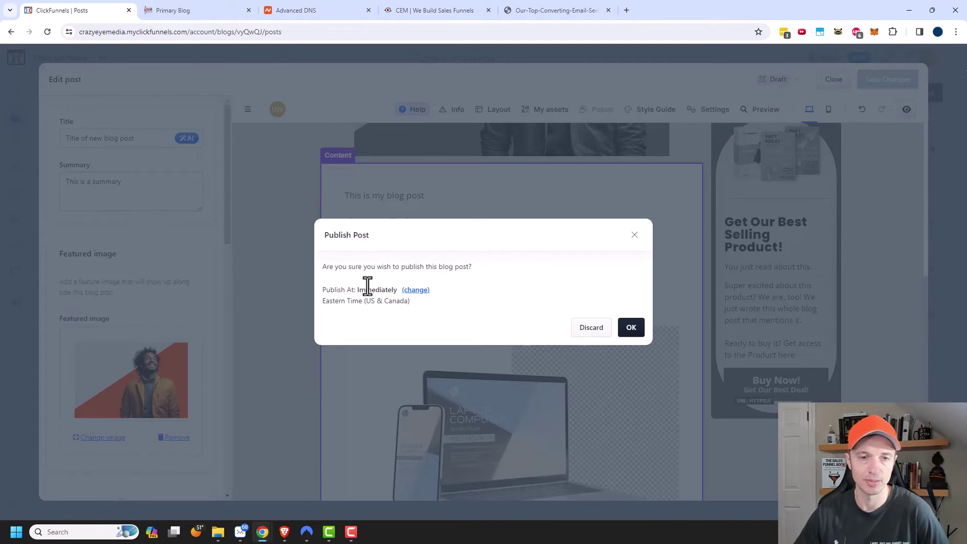
click(422, 291)
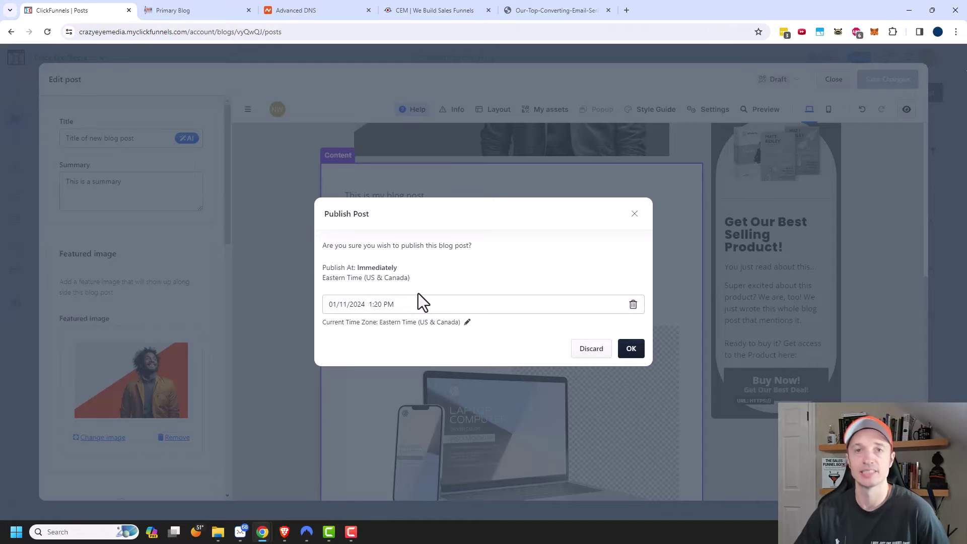
click(634, 214)
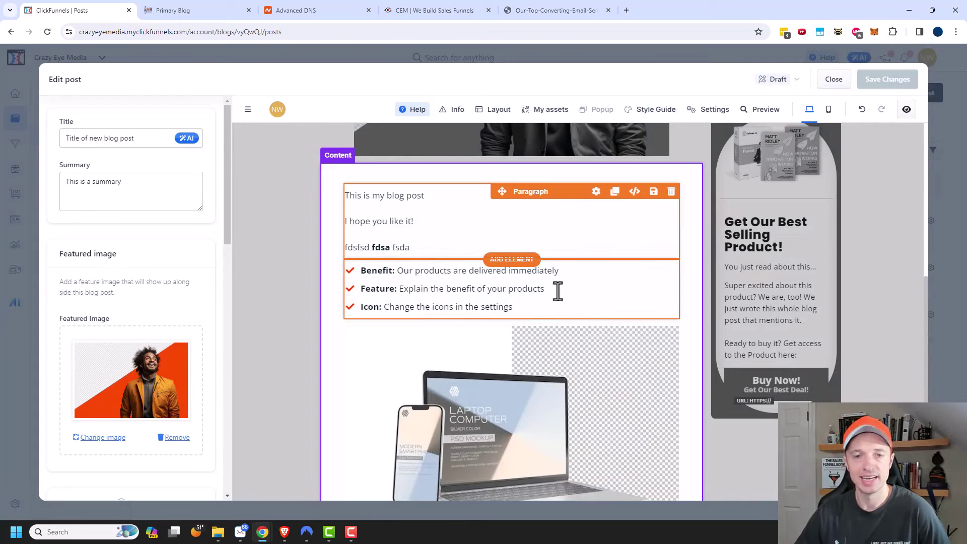
Step: Publish the draft post immediately and close the post editor
scroll(579, 333, down, 4)
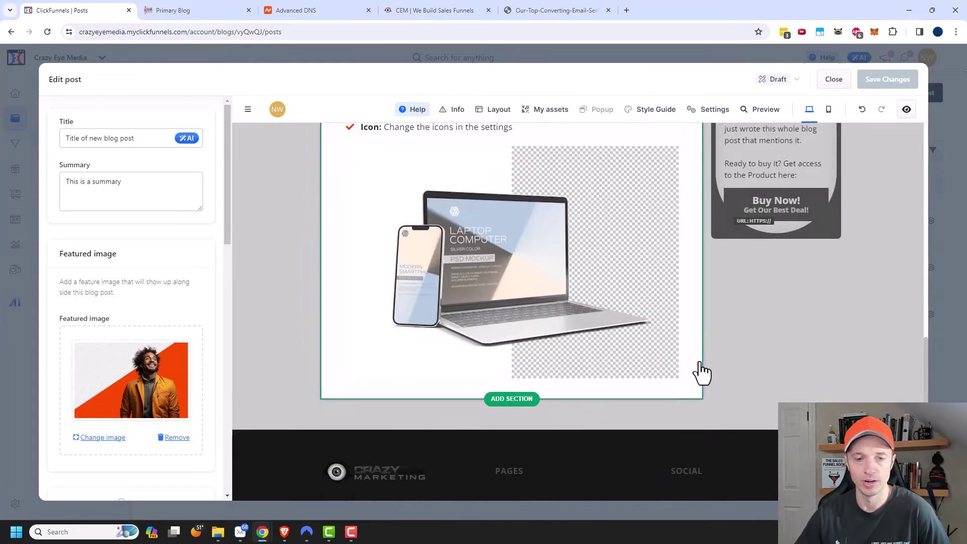
scroll(723, 378, up, 10)
click(870, 213)
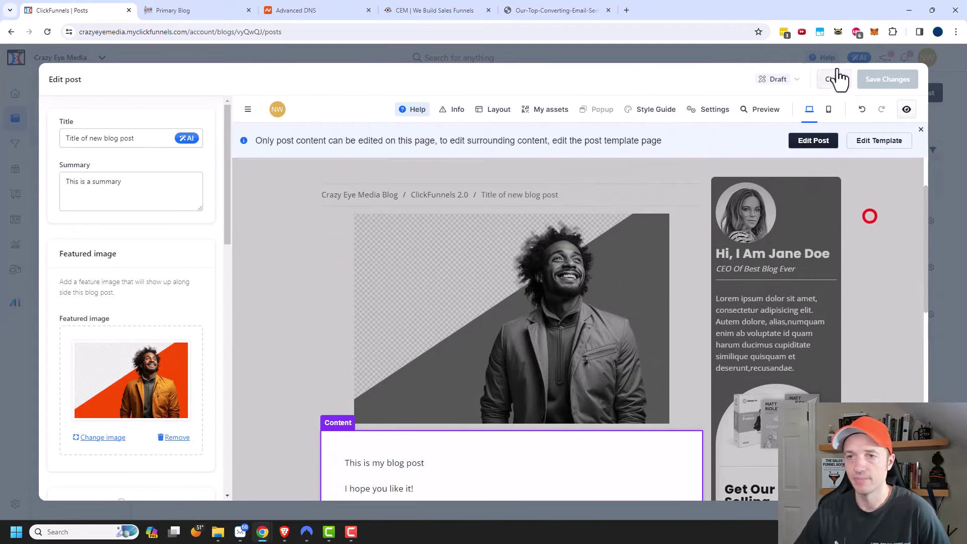
click(773, 79)
click(700, 132)
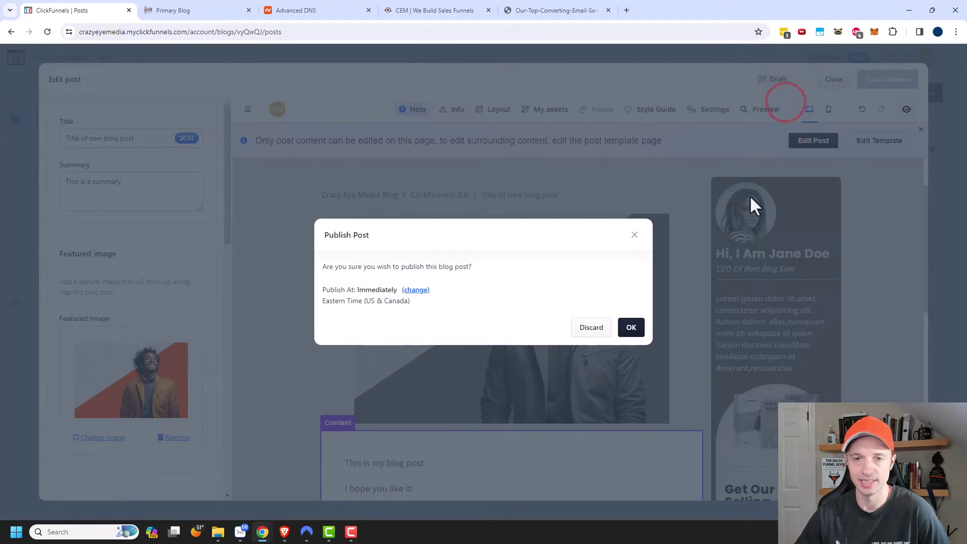
click(631, 328)
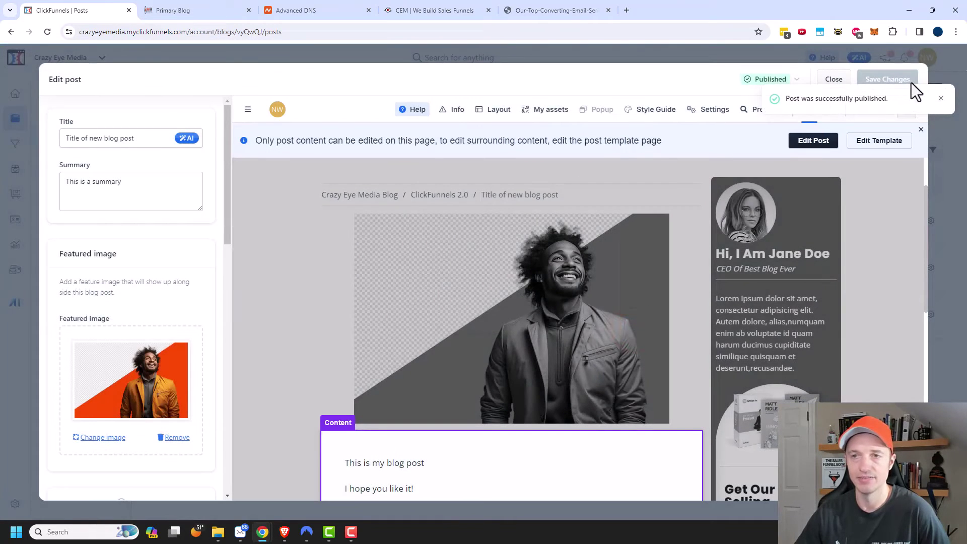
click(946, 207)
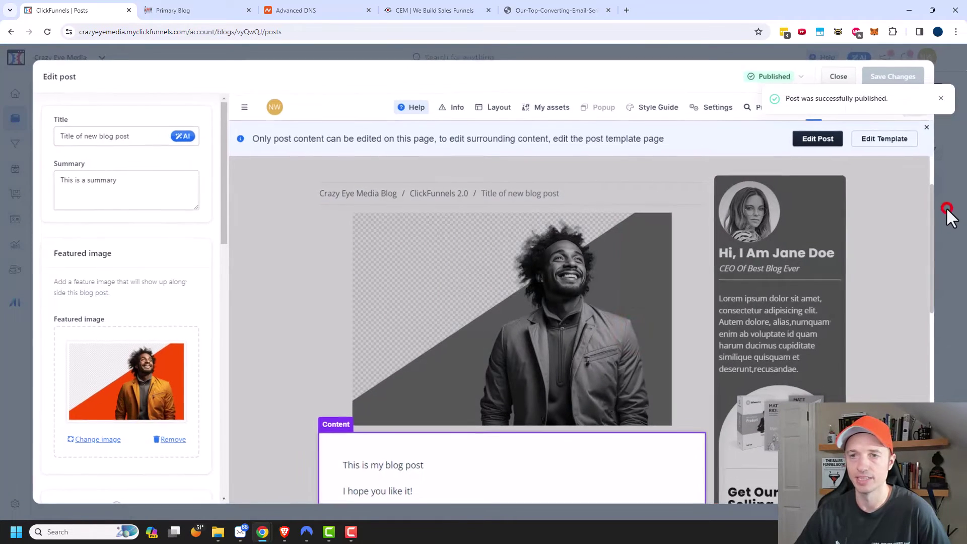
click(837, 80)
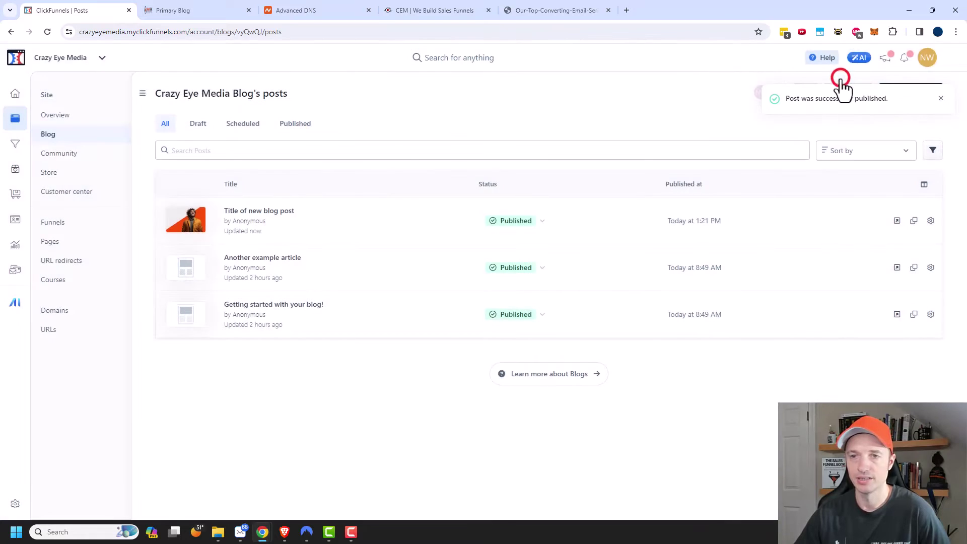
Step: Open the live page of "Title of new blog post", reload it and examine its publish date, featured image, body content and sidebar
click(897, 222)
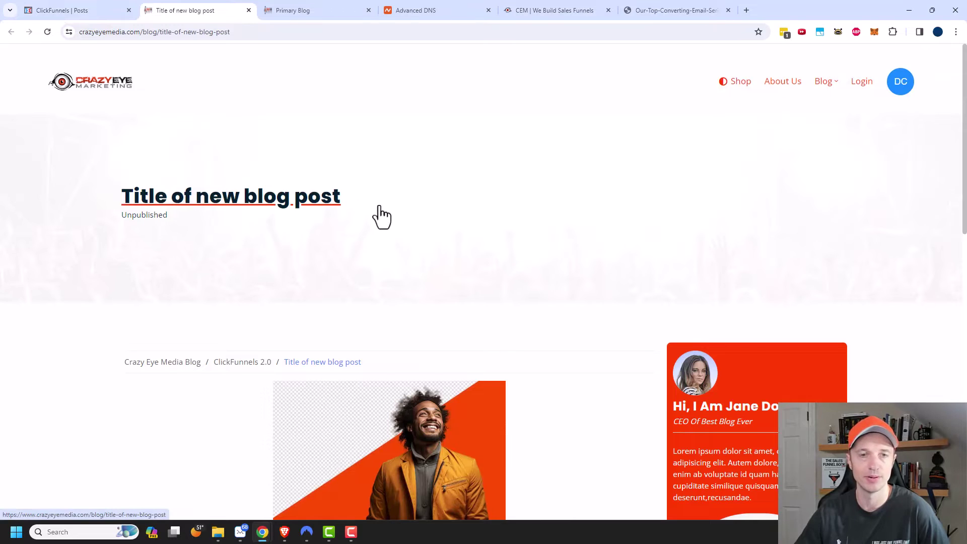
scroll(356, 282, down, 1)
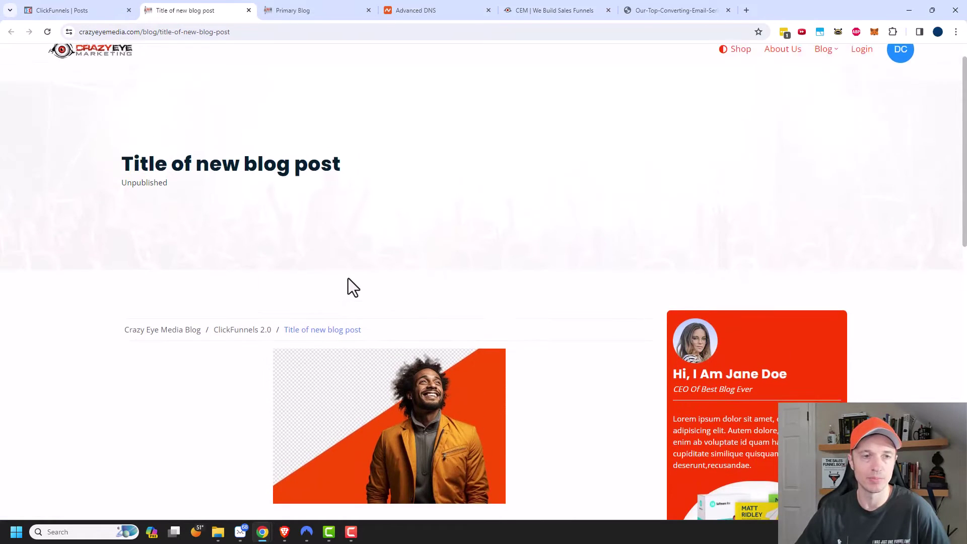
scroll(347, 287, up, 1)
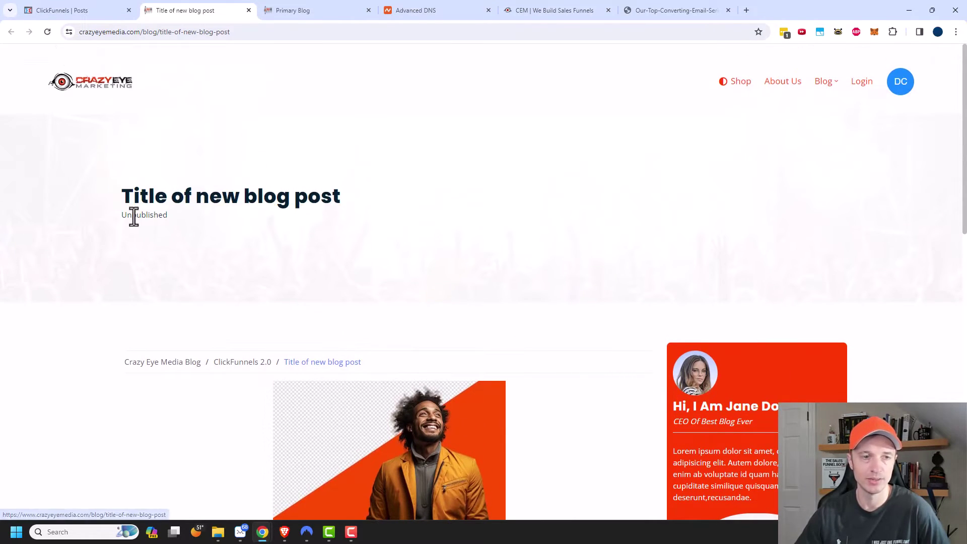
key(F5)
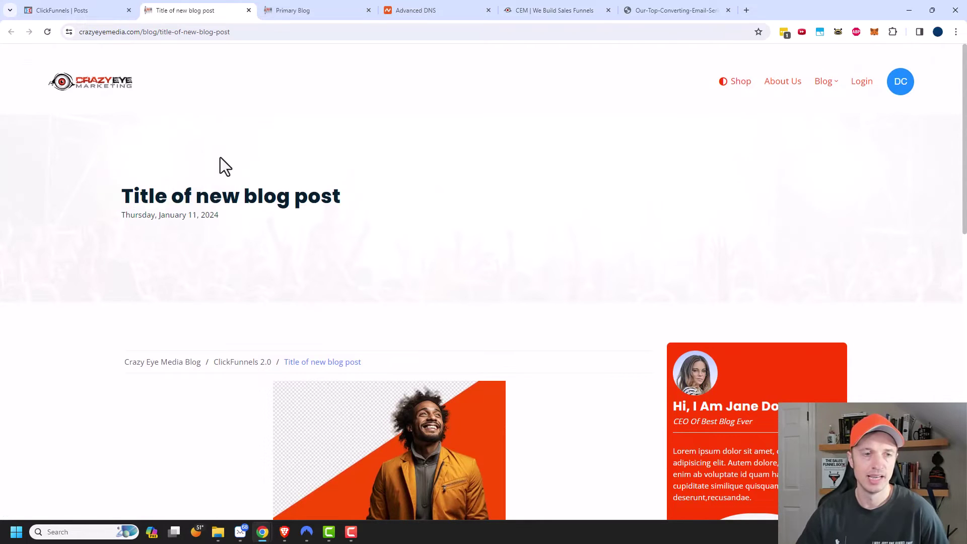
drag(120, 217, 233, 219)
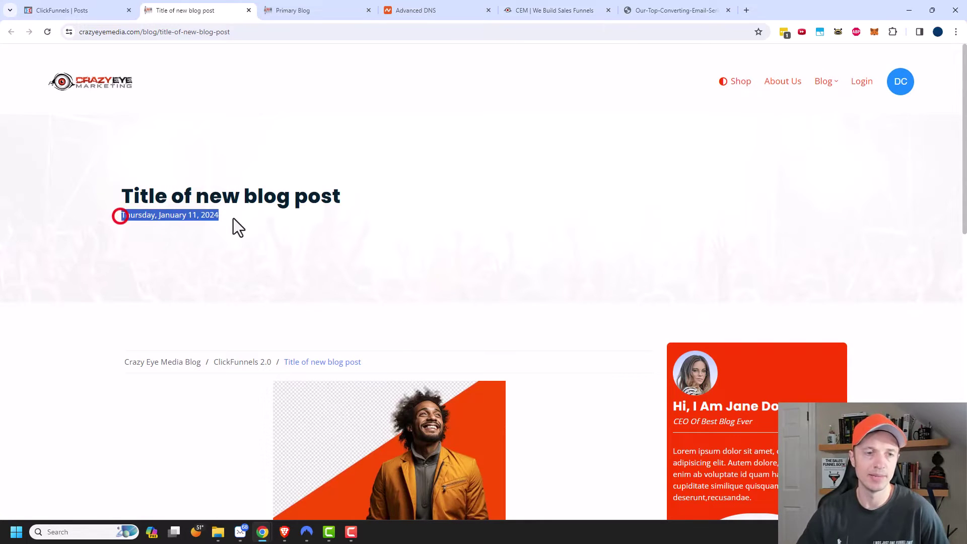
click(235, 225)
scroll(238, 243, down, 2)
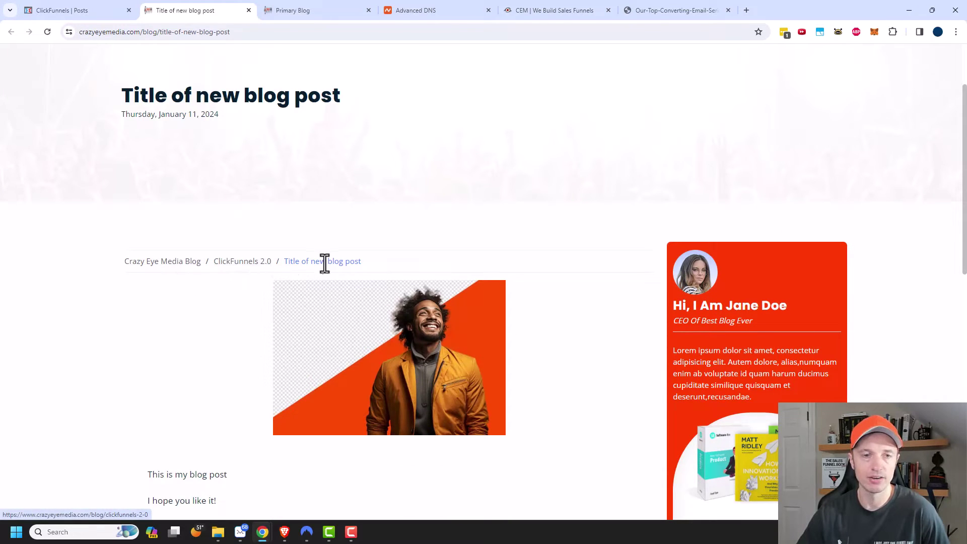
scroll(351, 265, down, 4)
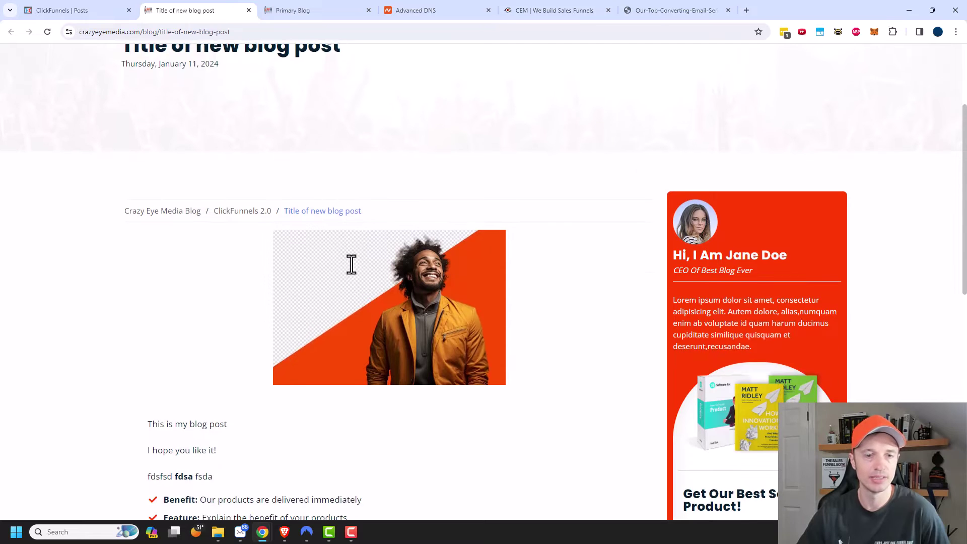
scroll(252, 345, down, 9)
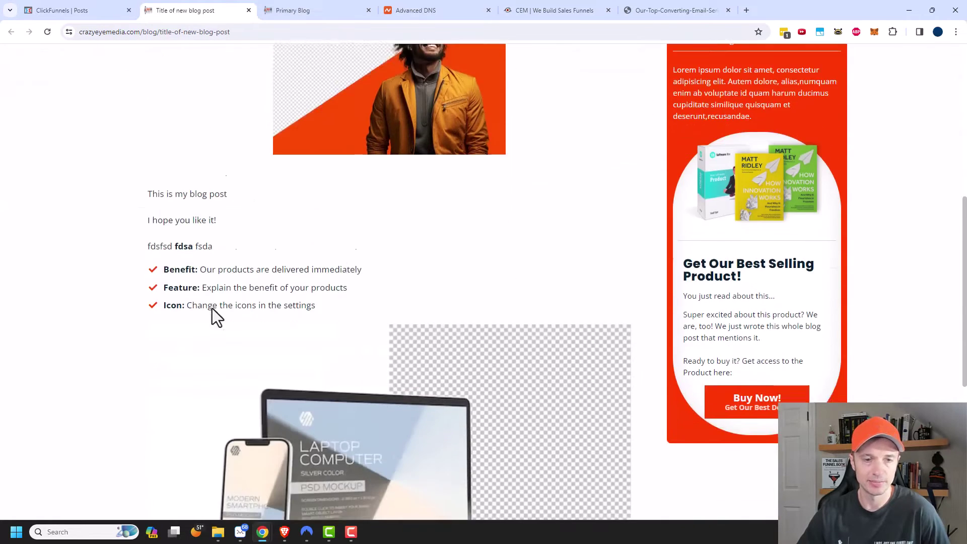
Step: Review the live post's title header, featured image and the author and product blocks in its sidebar
scroll(421, 389, up, 14)
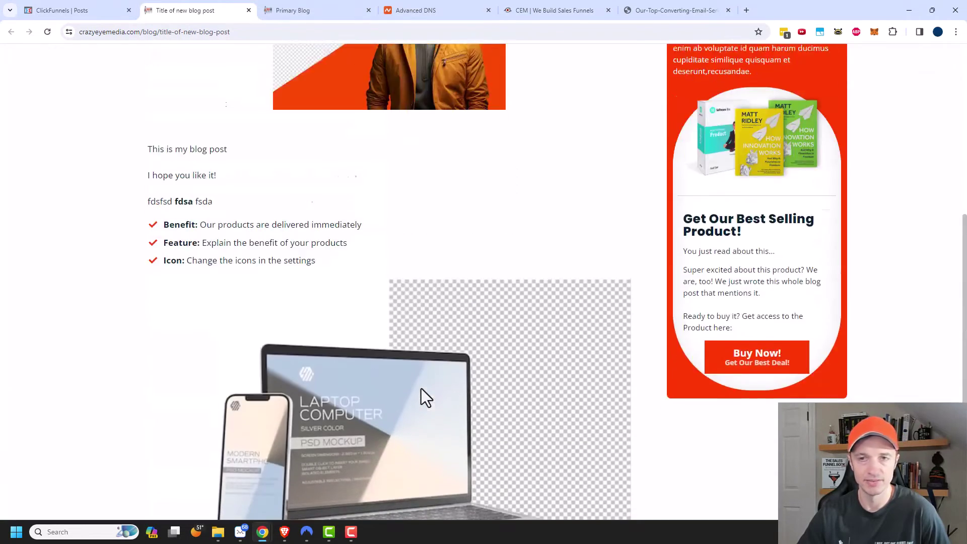
scroll(418, 395, up, 1)
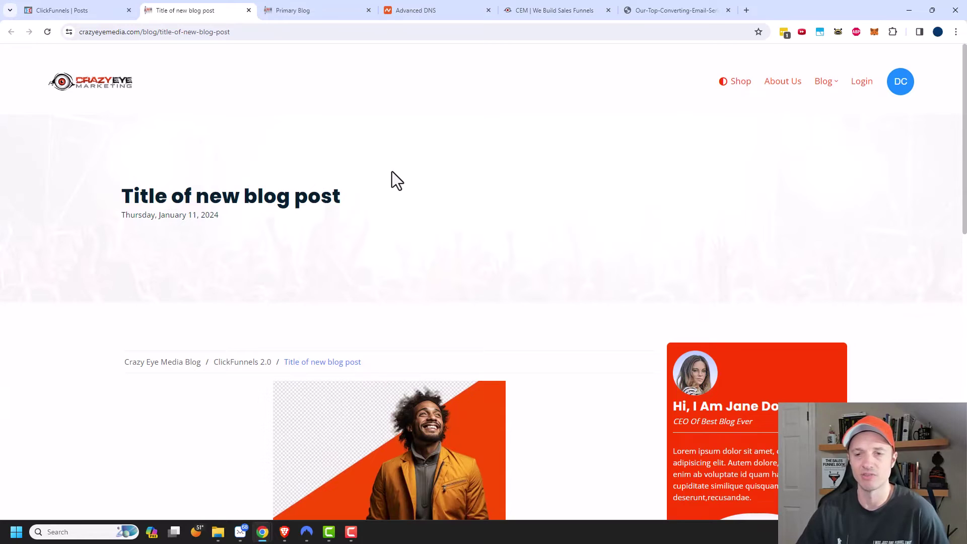
scroll(607, 211, down, 4)
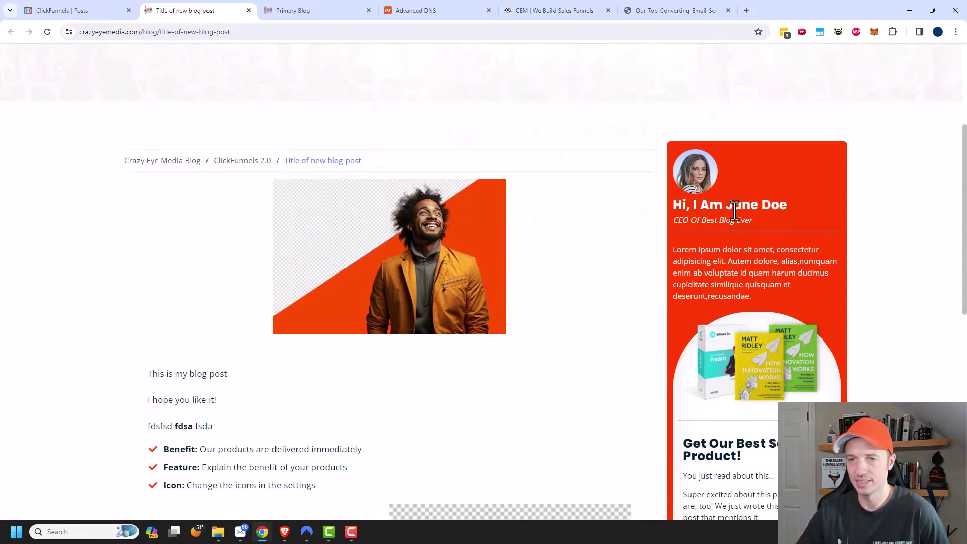
scroll(748, 207, down, 3)
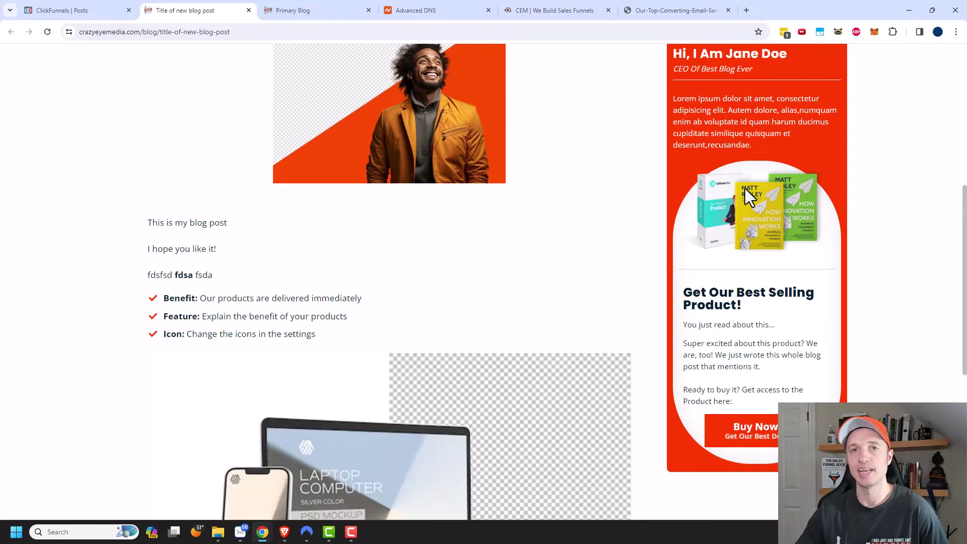
Step: Return to ClickFunnels and open the Hero Theme's Blog post template for customizing from the site overview
click(92, 7)
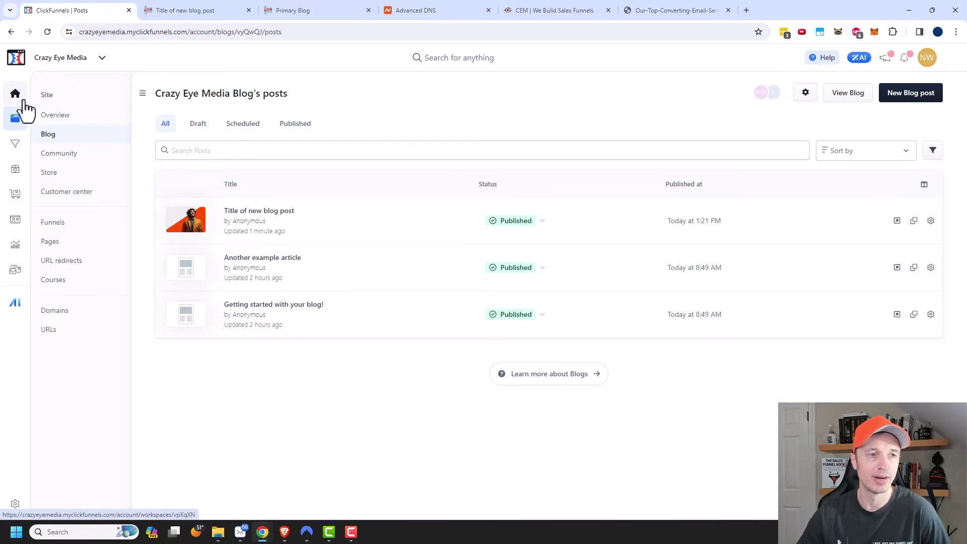
click(50, 115)
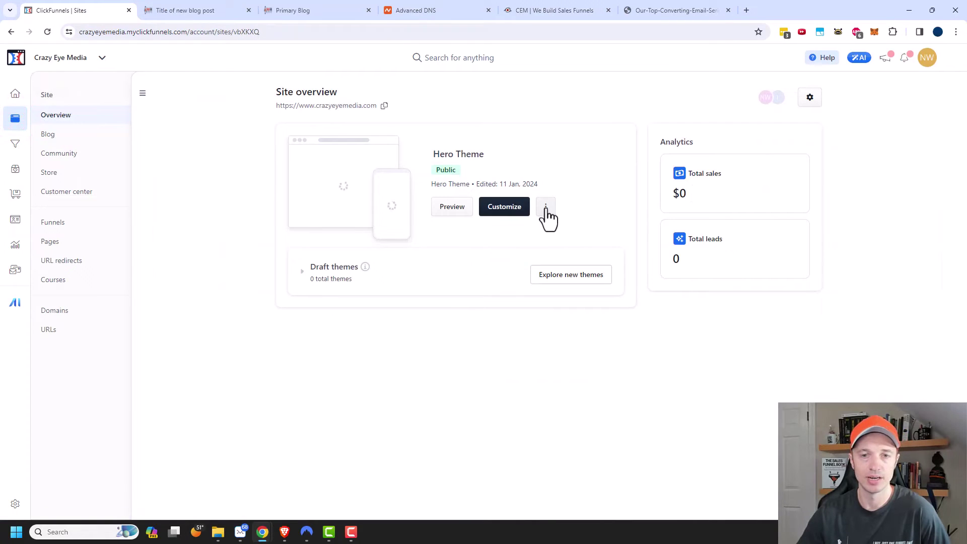
click(505, 207)
click(7, 145)
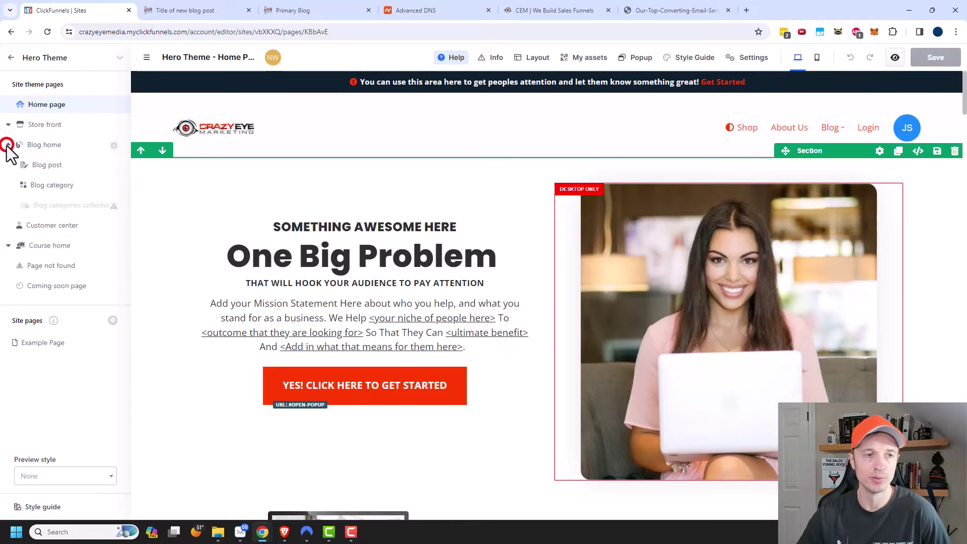
click(54, 167)
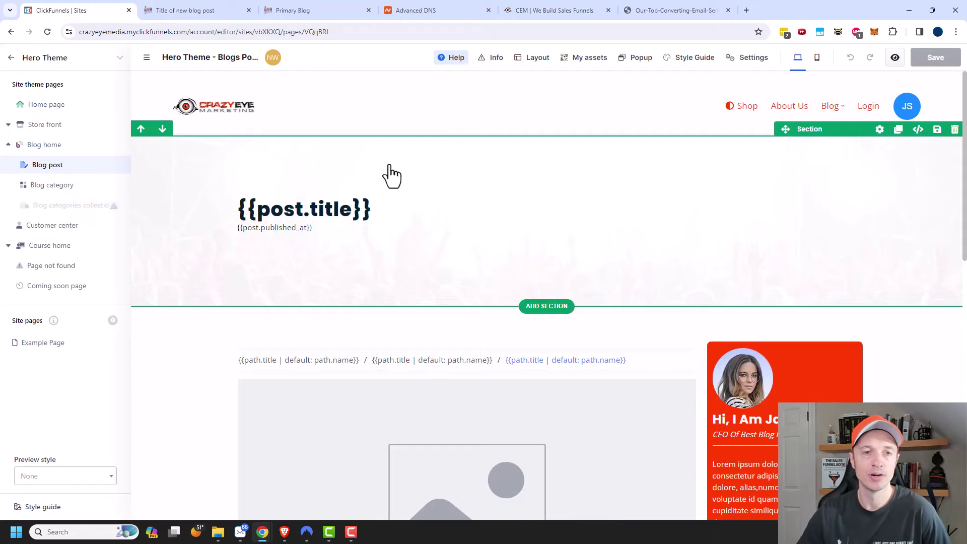
Step: Try to pull the post title section upward with a top margin of -70 px
click(880, 130)
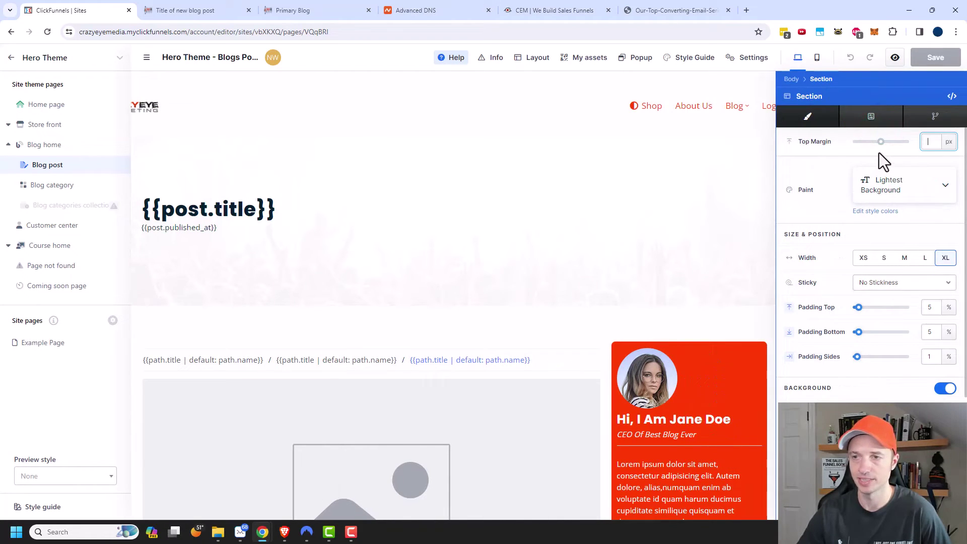
drag(880, 142, 863, 142)
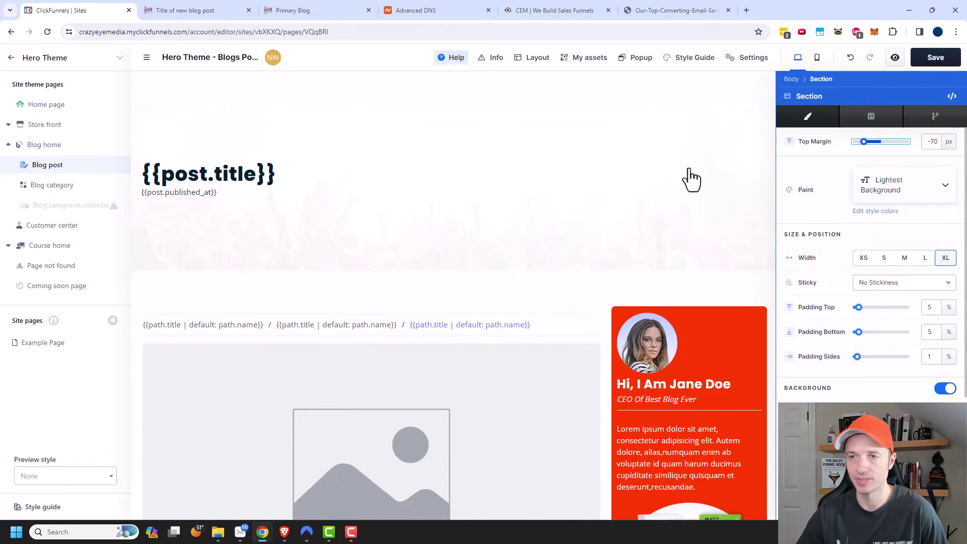
click(740, 158)
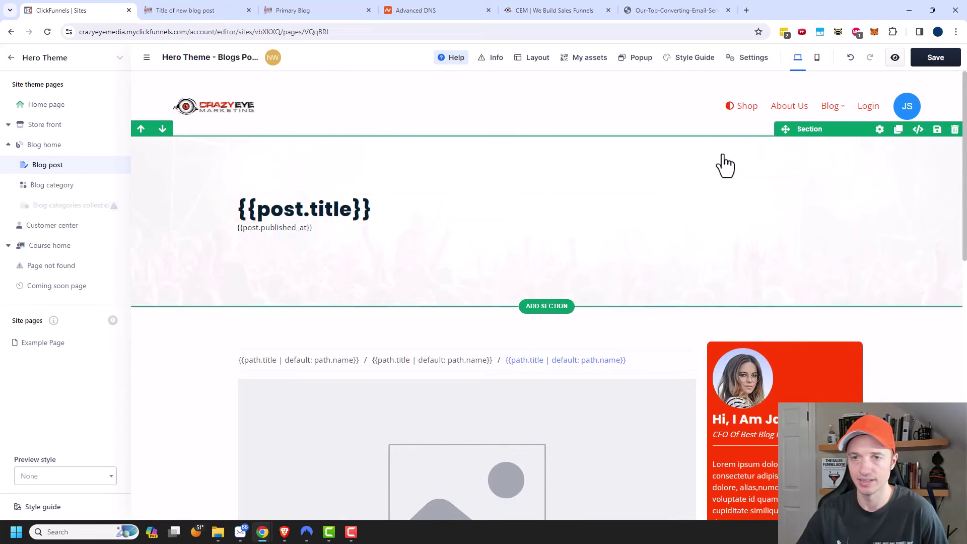
Step: Disable the background of the post title section and remove its top and bottom padding
click(879, 130)
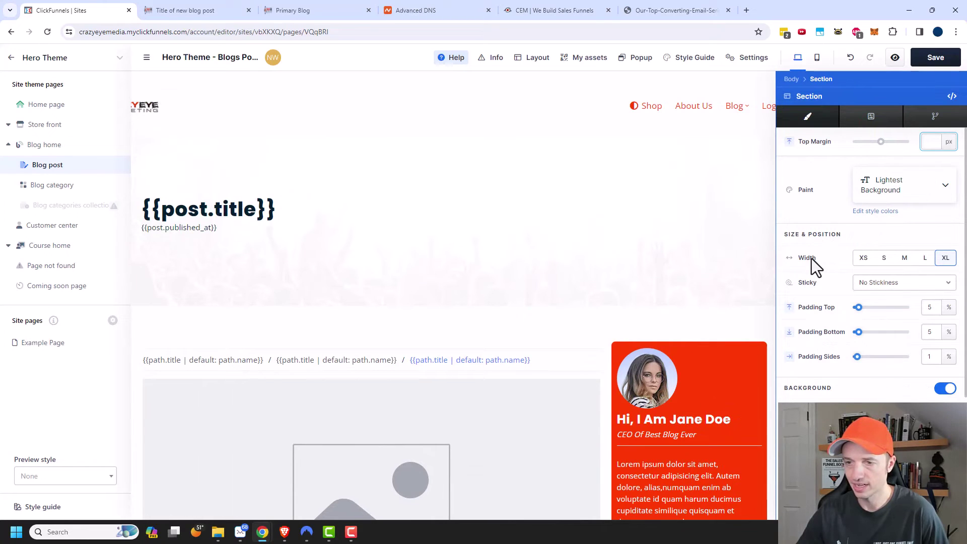
scroll(812, 258, down, 3)
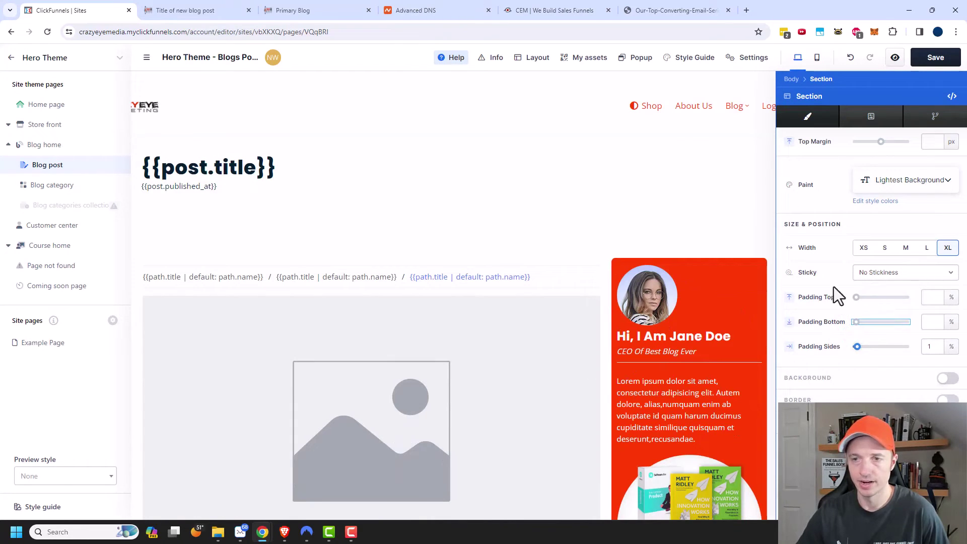
click(484, 232)
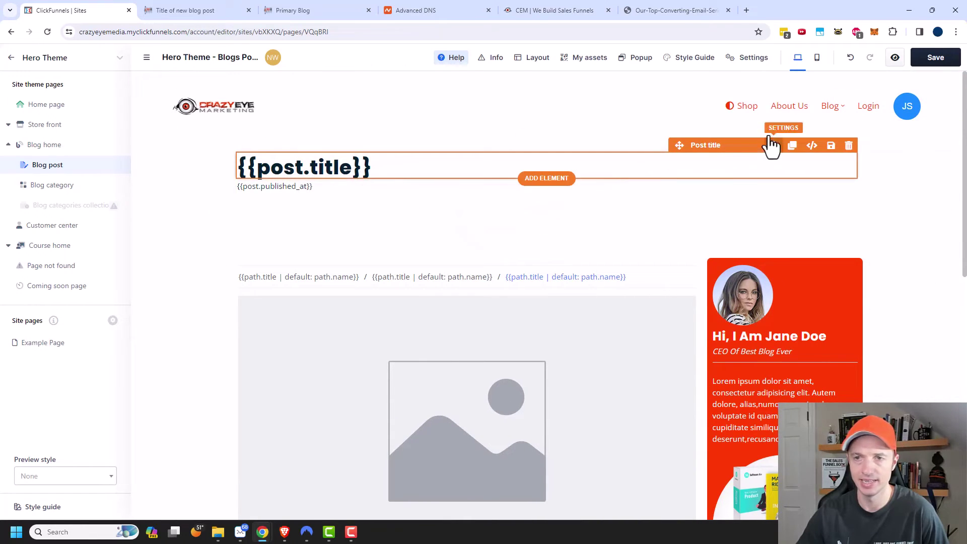
Step: Remove the top and bottom padding of the row holding the post title and published date
click(790, 129)
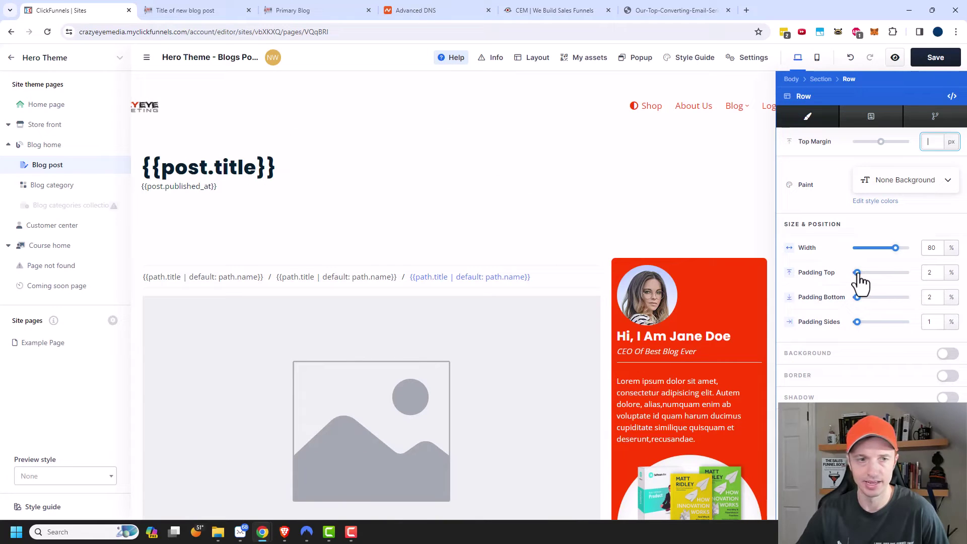
drag(858, 272, 855, 305)
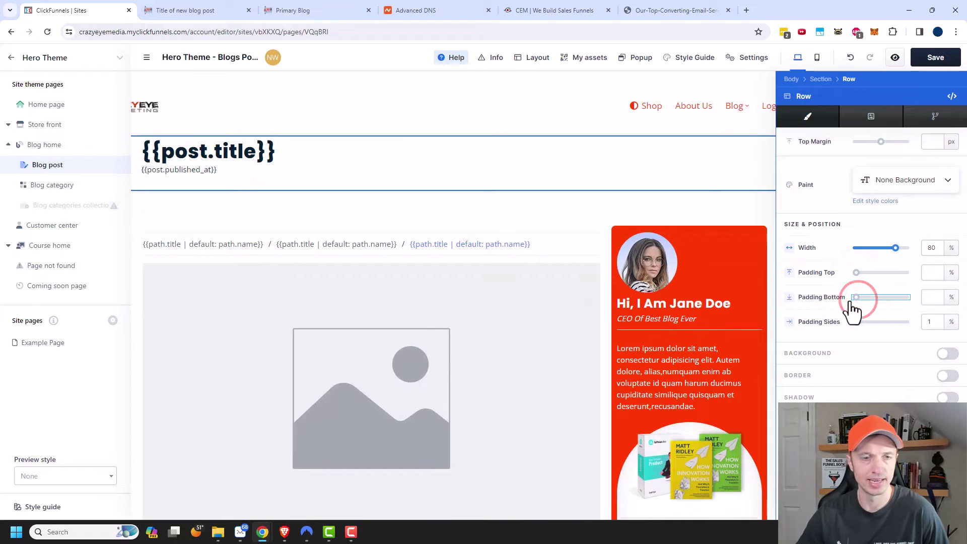
click(375, 204)
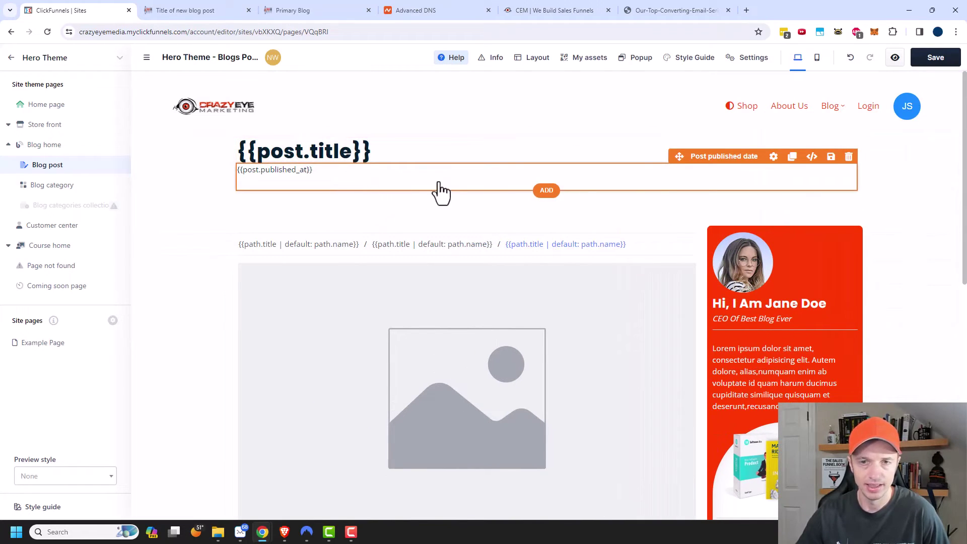
Step: Remove the bottom padding of the Post published date element
click(662, 182)
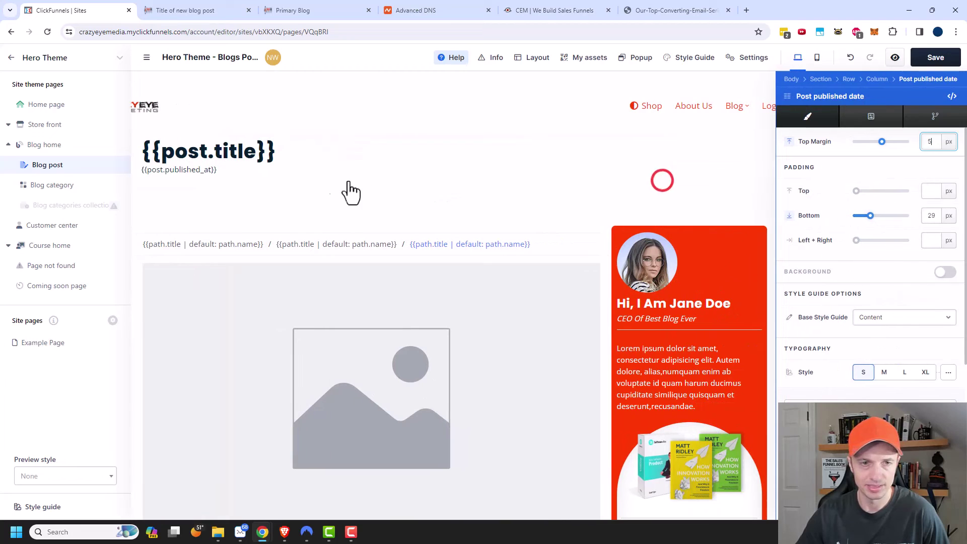
click(308, 191)
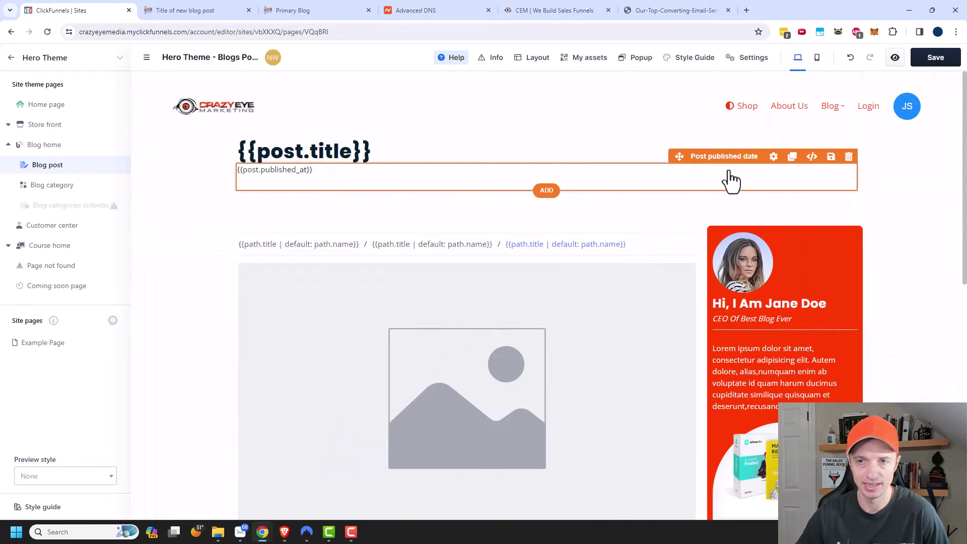
click(773, 157)
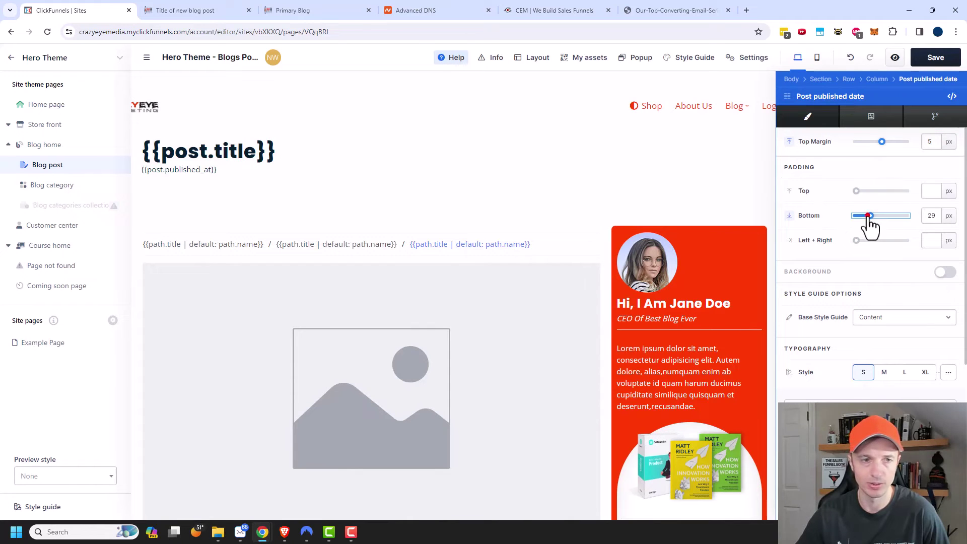
drag(870, 215, 854, 222)
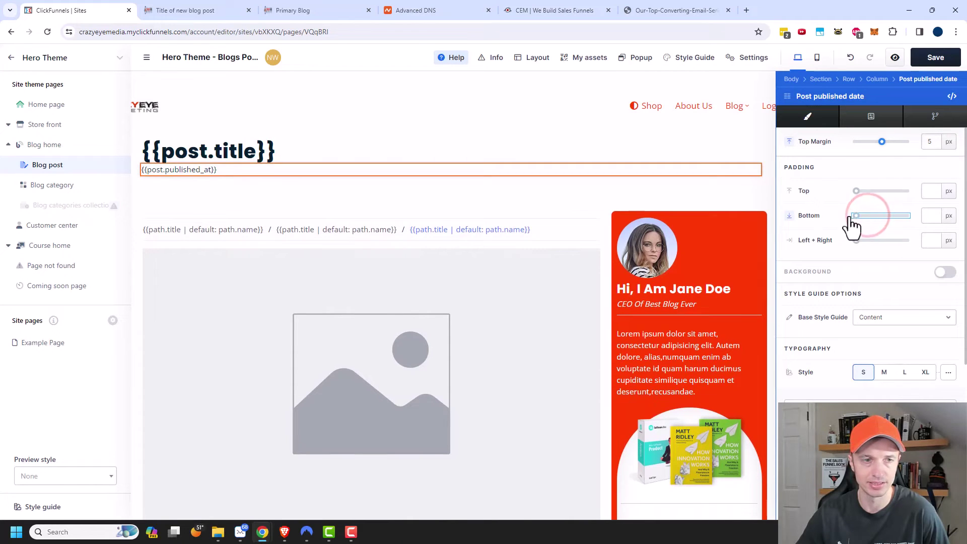
click(518, 146)
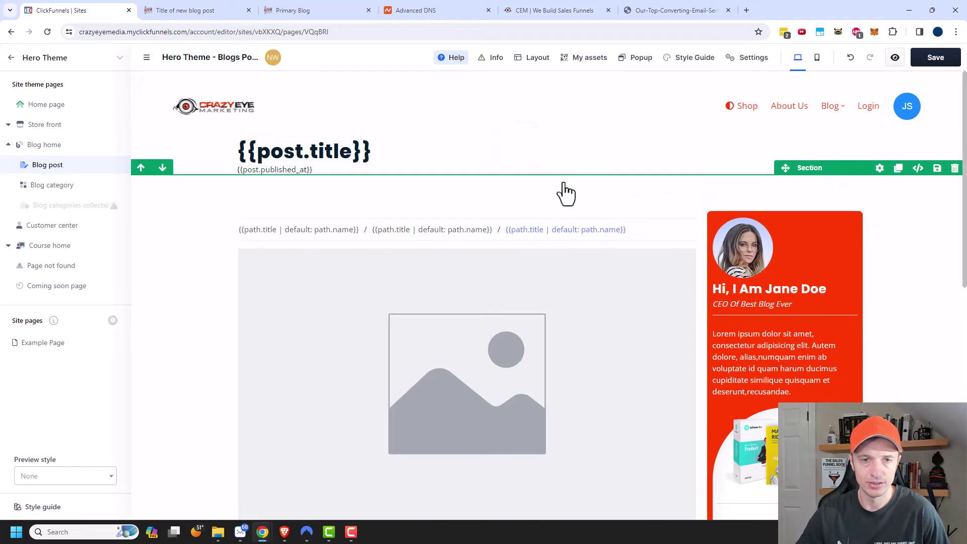
Step: Remove the top and bottom padding of the section that holds the breadcrumbs, post content and sidebar
click(881, 168)
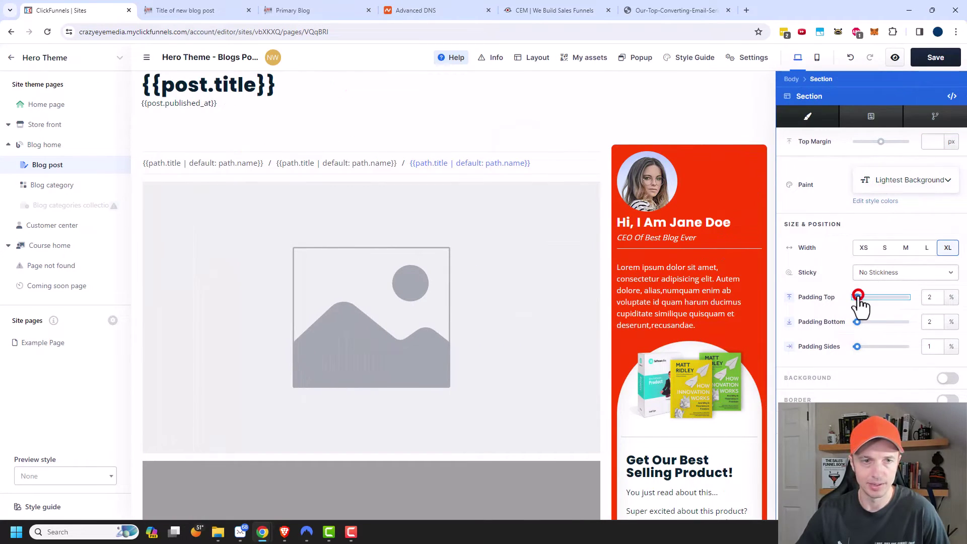
drag(858, 295, 856, 302)
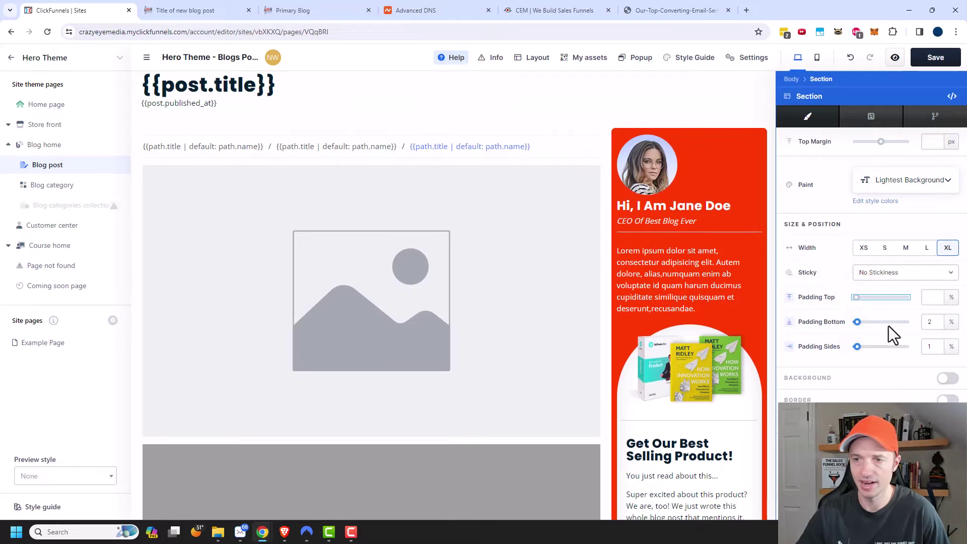
click(858, 322)
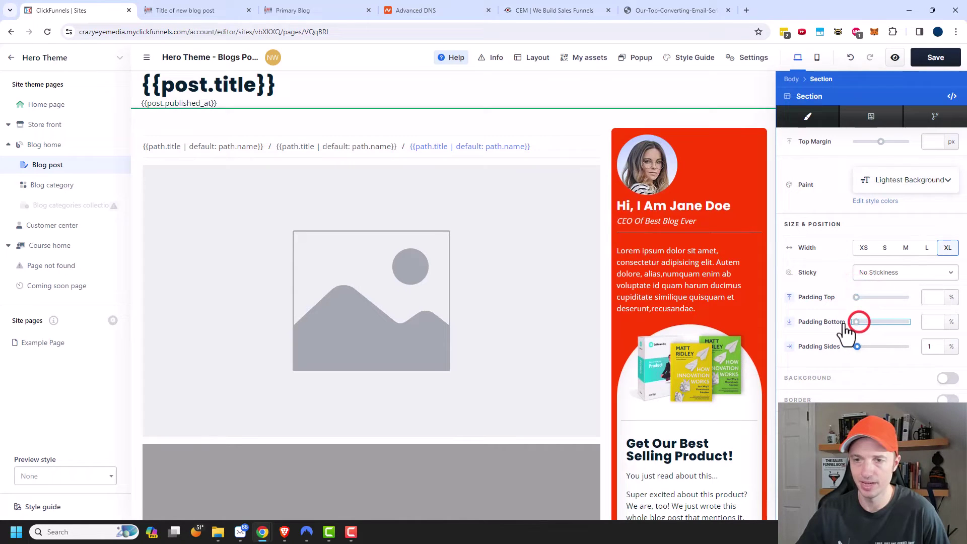
click(475, 124)
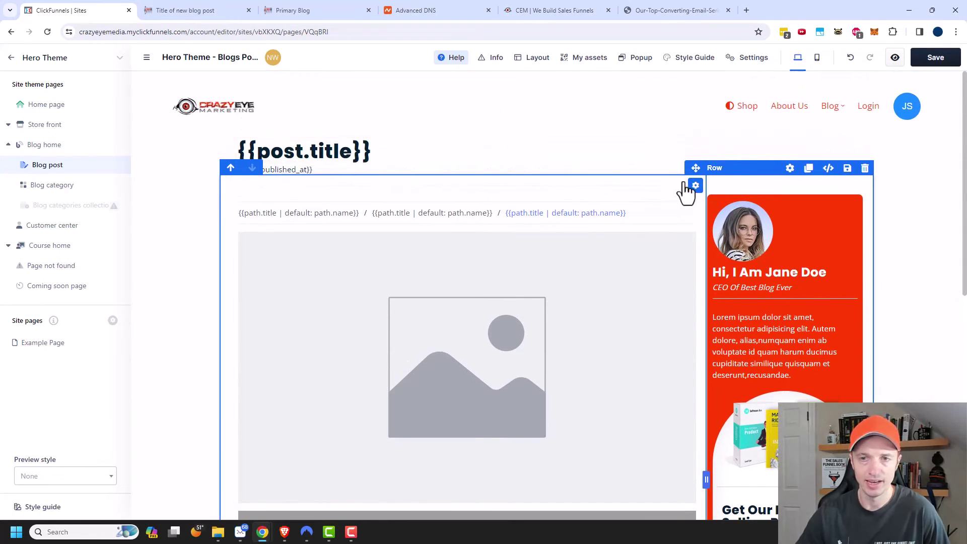
Step: Remove the top padding of the row containing the breadcrumbs, post image and sidebar
click(788, 167)
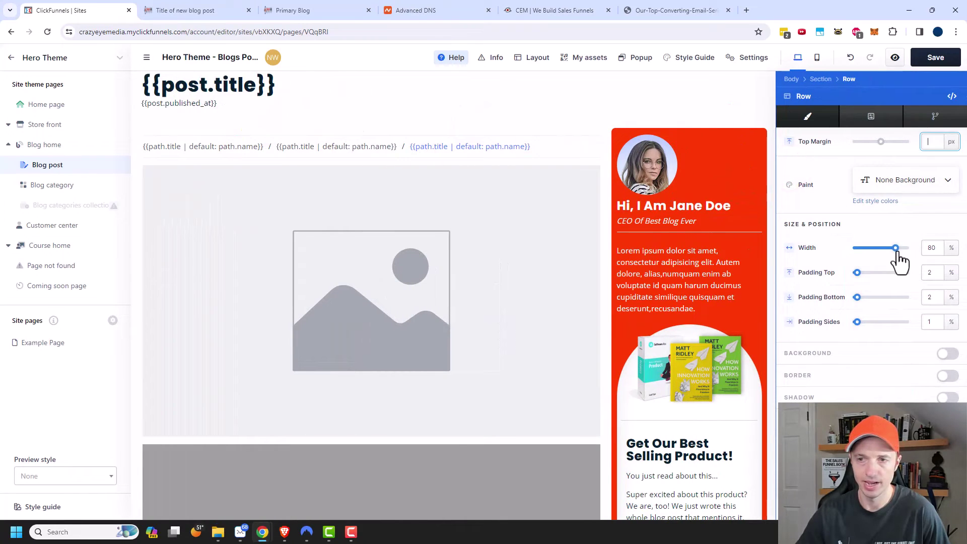
drag(854, 273, 854, 275)
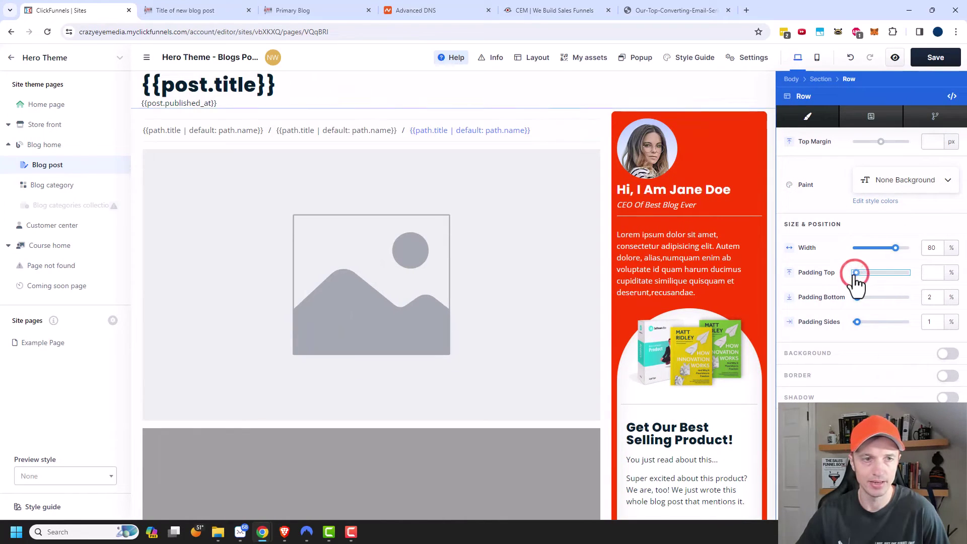
click(196, 230)
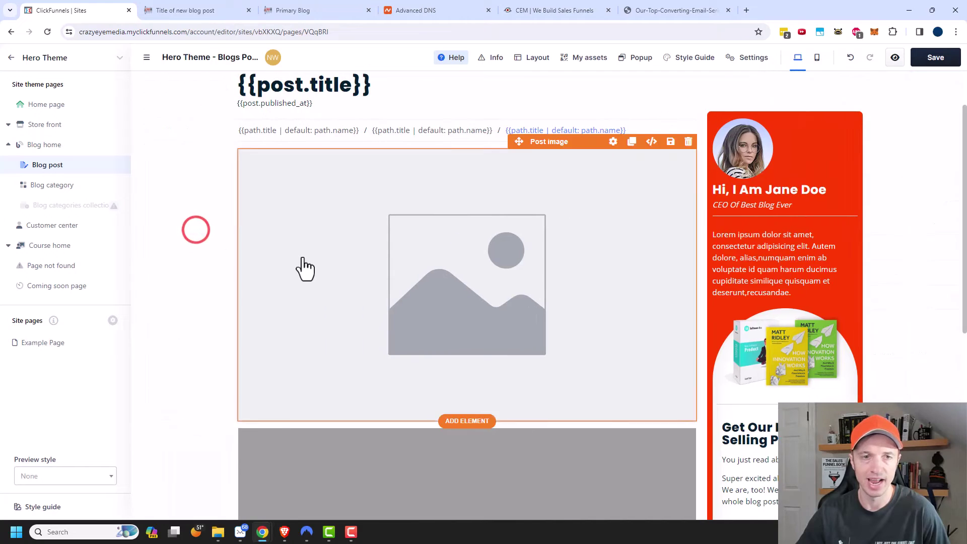
Step: Check the featured image on the live post, then delete the Post image element from the Blog post template
scroll(504, 257, up, 2)
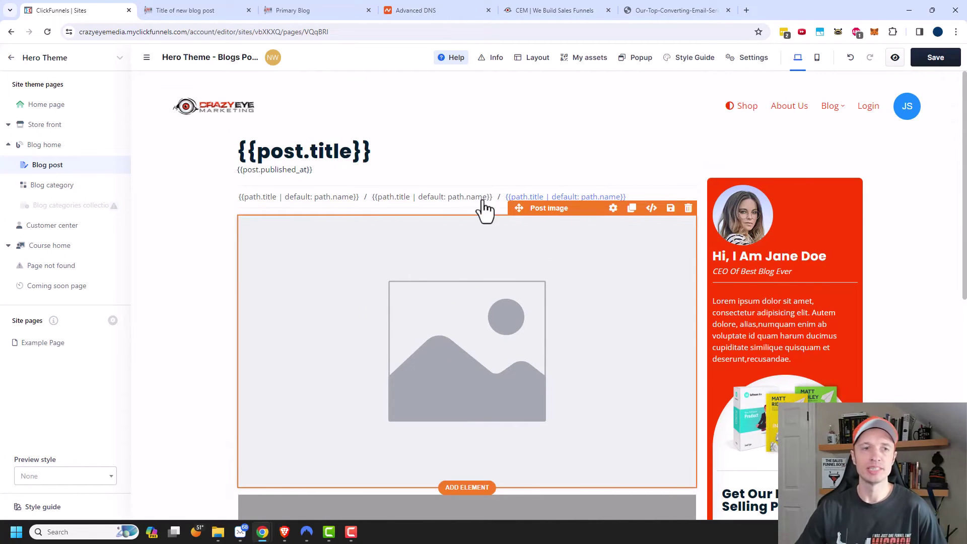
click(173, 10)
scroll(397, 191, up, 2)
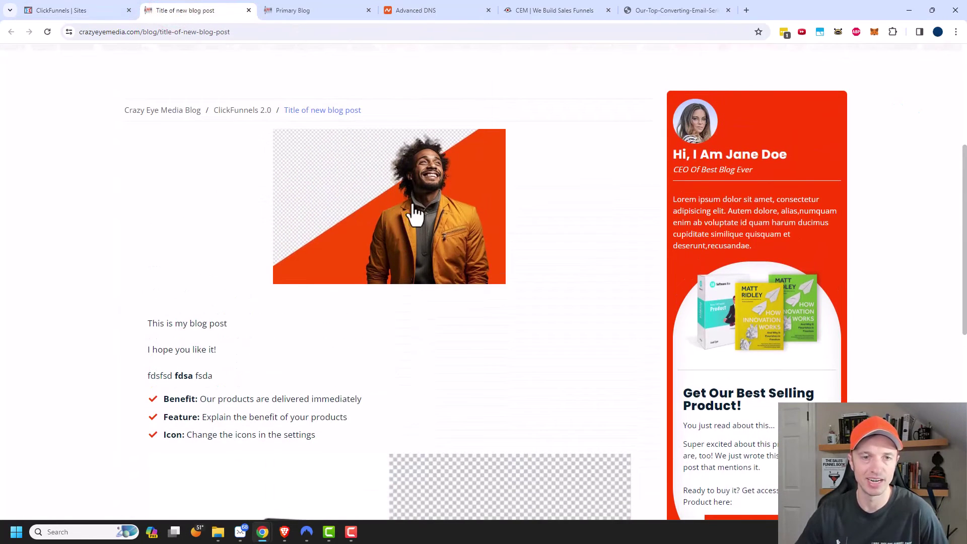
click(62, 10)
click(688, 208)
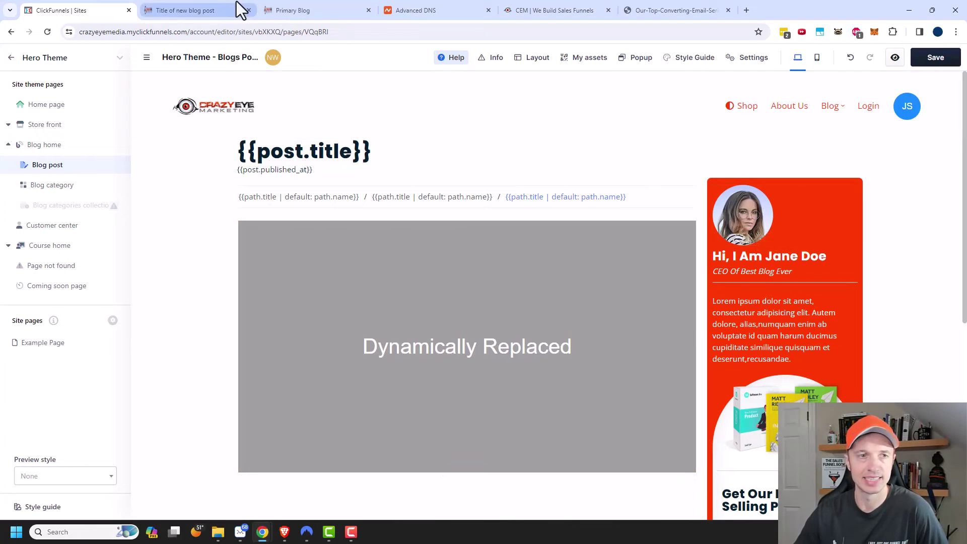
Step: Compare the sidebar with the live post, then delete the product image and the best-selling product block from the red sidebar
click(219, 7)
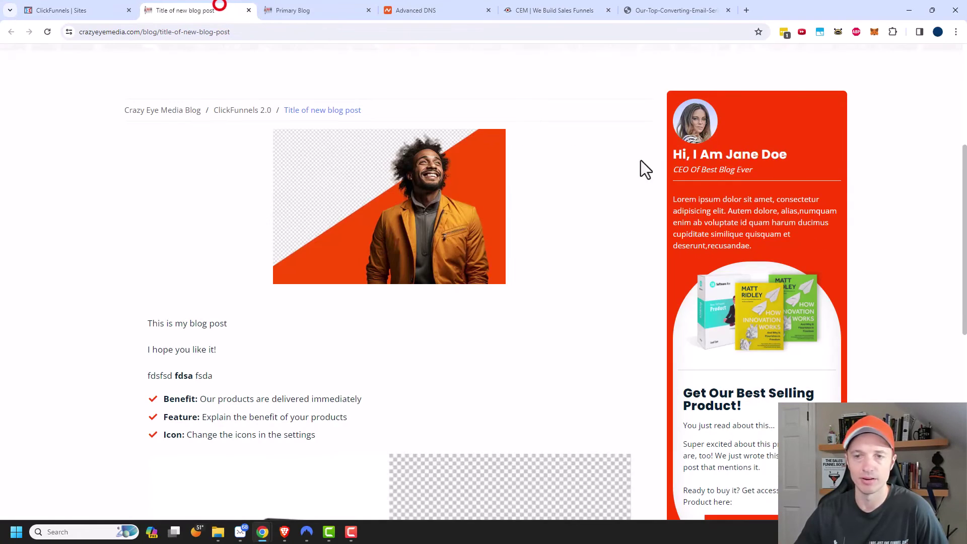
click(115, 5)
click(741, 216)
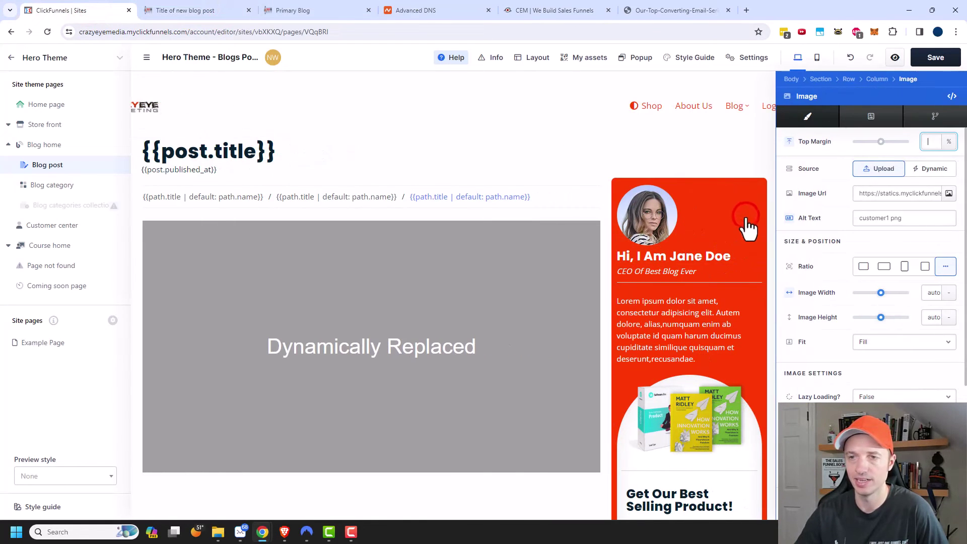
key(Escape)
scroll(773, 292, down, 2)
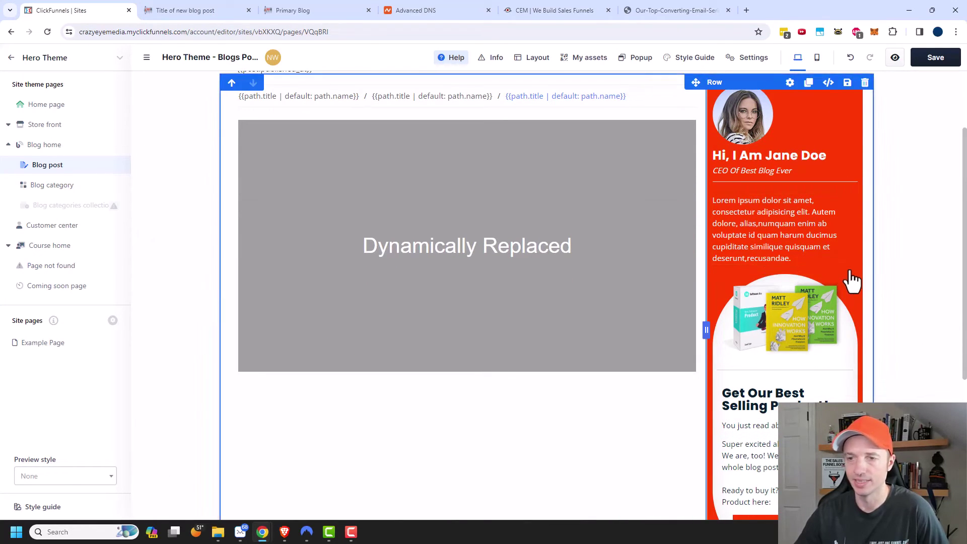
click(847, 269)
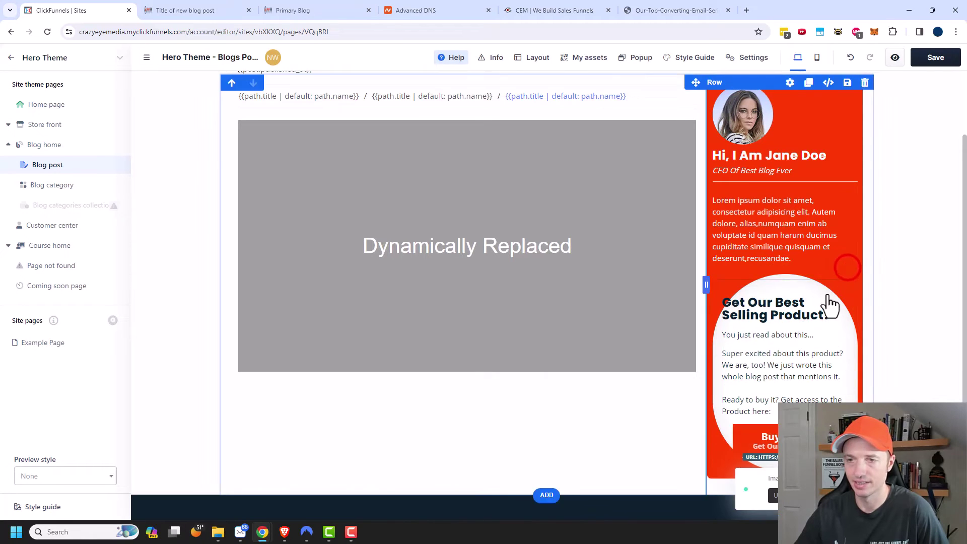
click(848, 288)
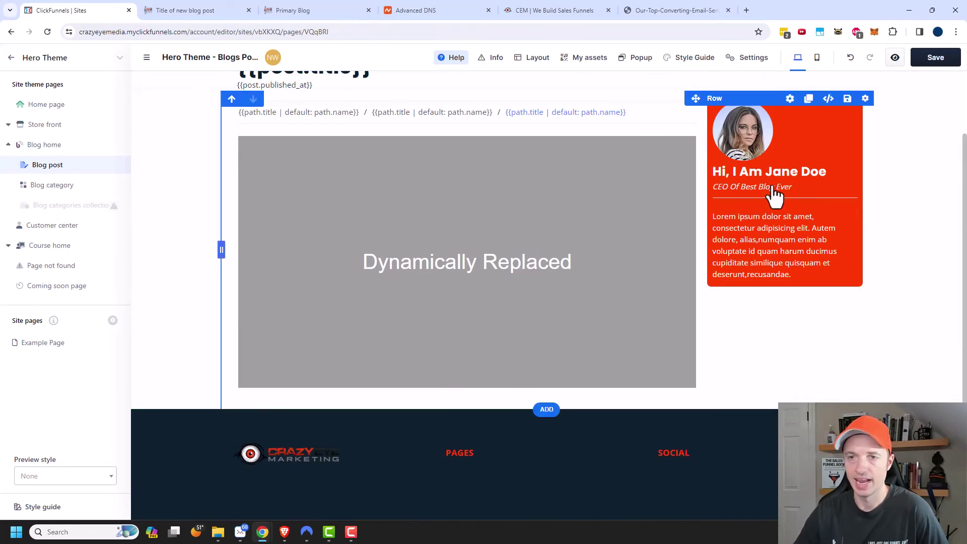
Step: Replace the placeholder name in the sidebar greeting with the author's first name and save the Blog post template
click(748, 171)
drag(767, 175, 824, 177)
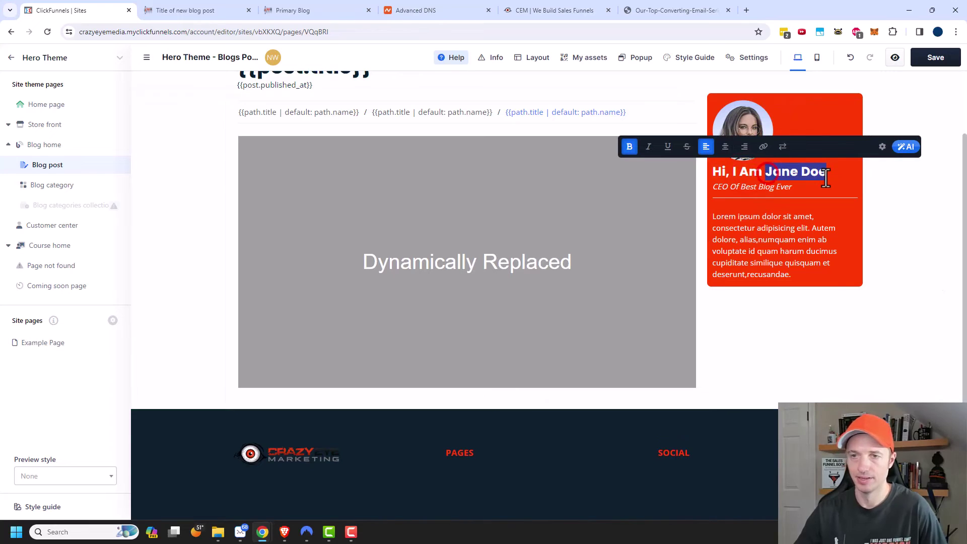
text(Nathan)
click(927, 237)
scroll(579, 295, up, 2)
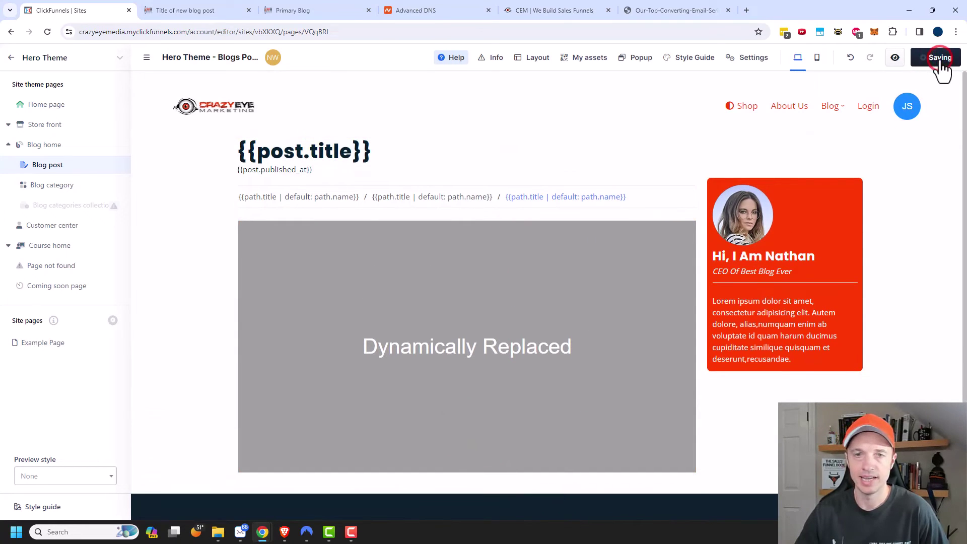
Step: Reload the live blog post and examine the edited sidebar and compact layout
click(192, 9)
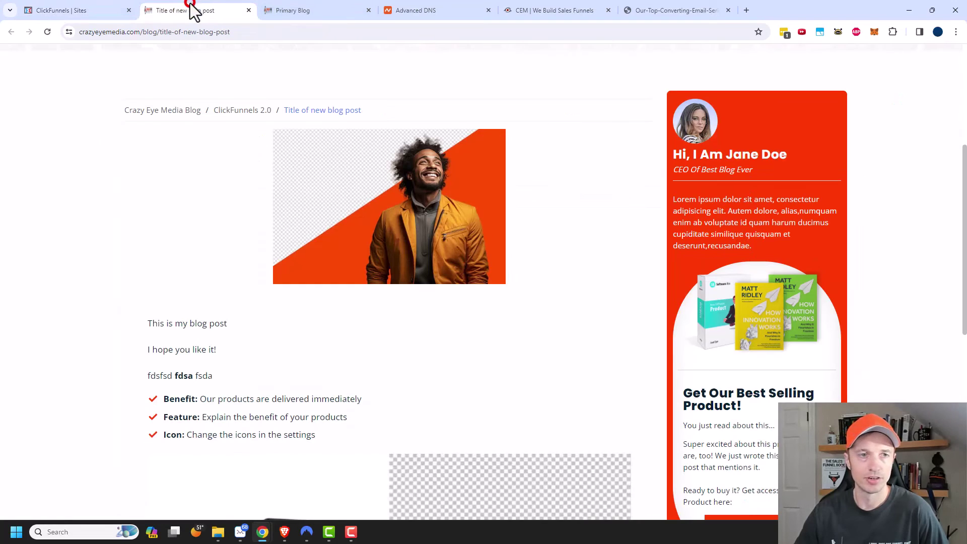
click(53, 225)
key(ctrl+r)
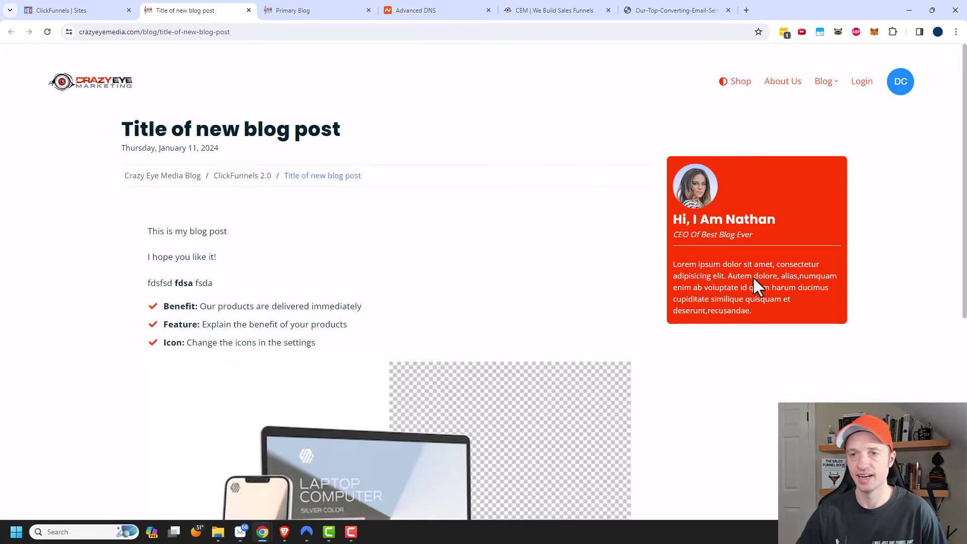
Step: Move the Breadcrumbs element below the Content Body and add a small amount of top padding to it
click(100, 11)
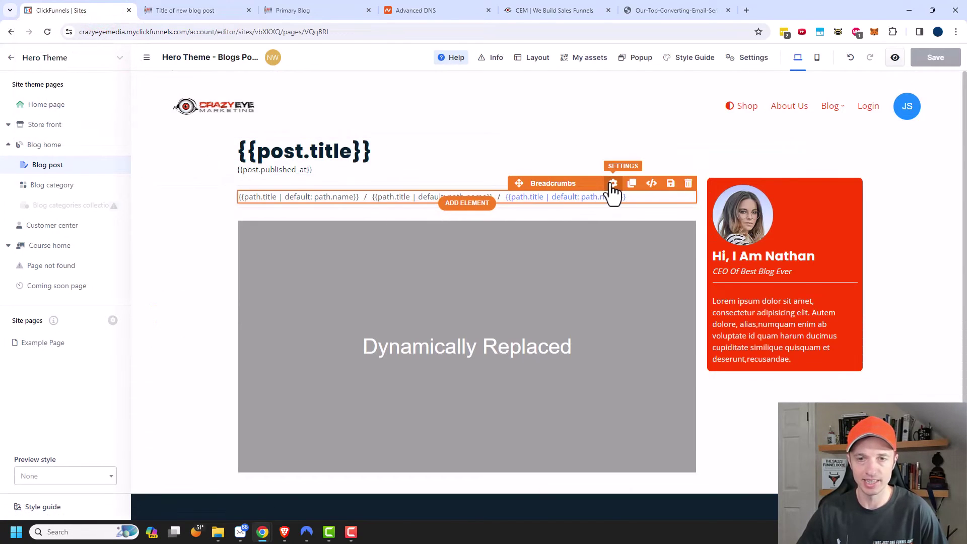
drag(610, 182, 544, 483)
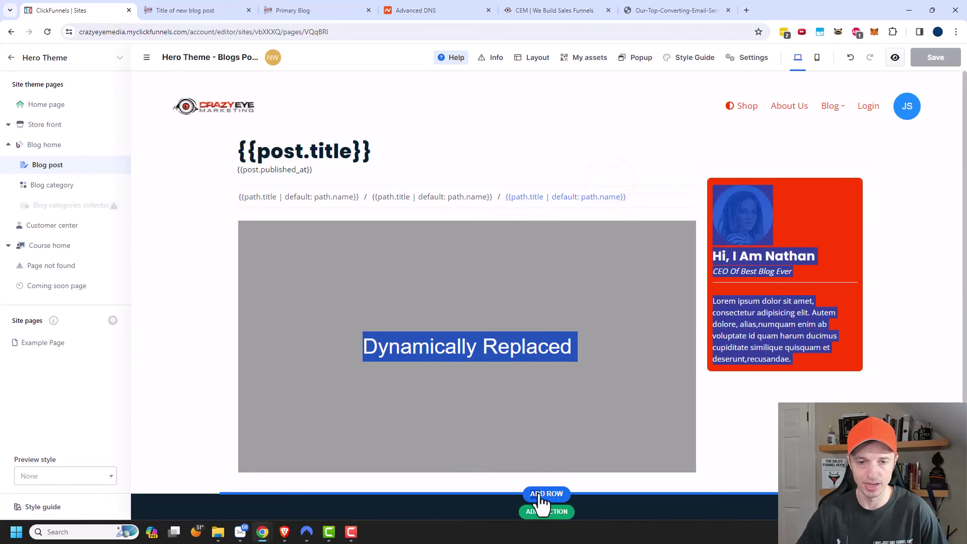
drag(518, 183, 335, 405)
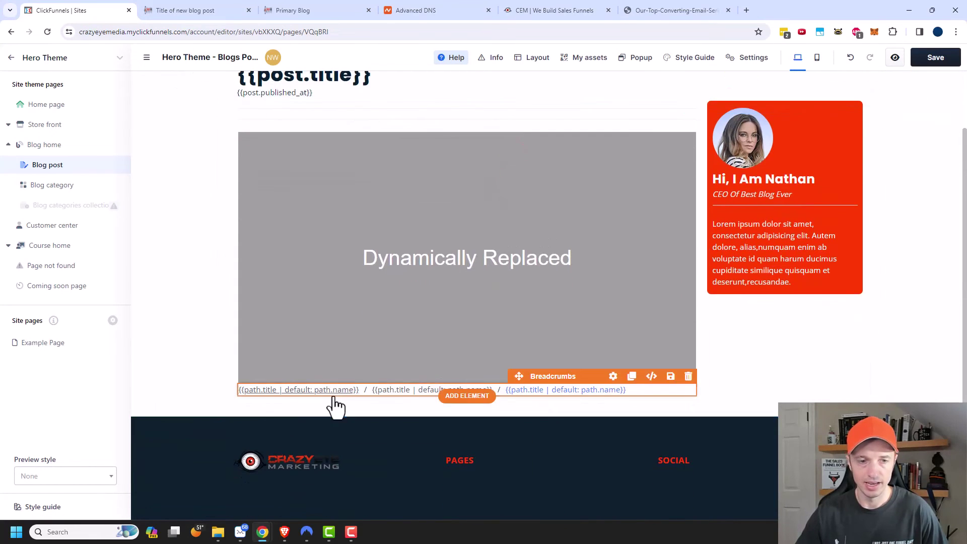
click(613, 376)
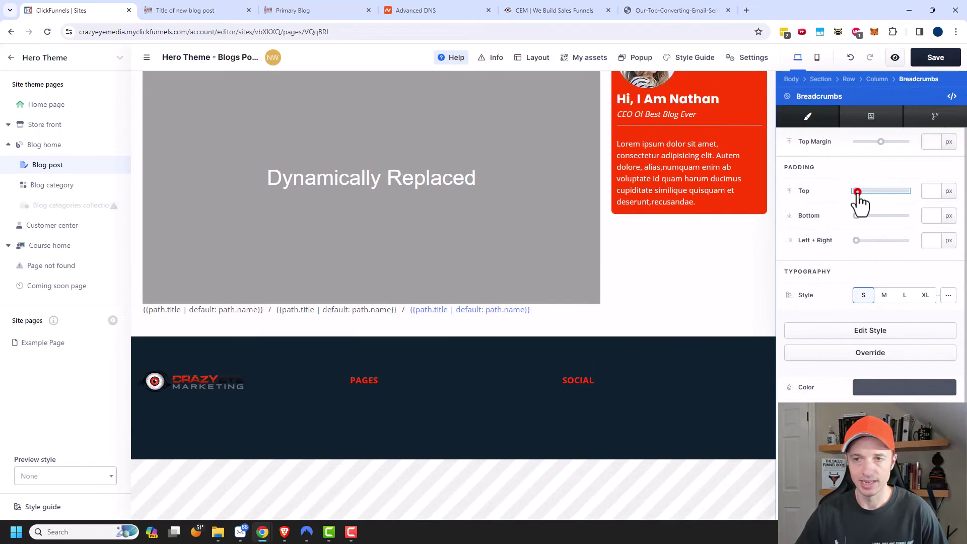
drag(856, 191, 868, 193)
key(Escape)
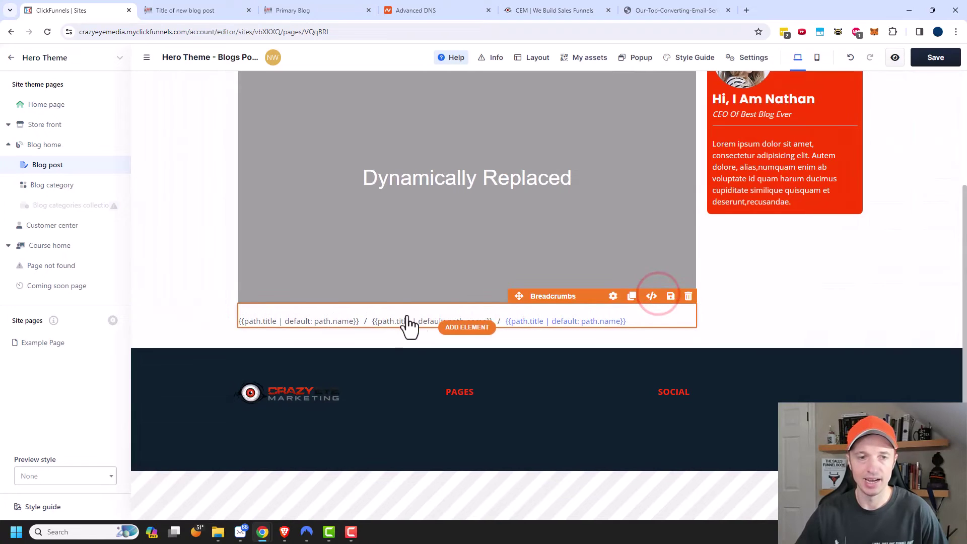
Step: Reload the live blog post, check the breadcrumbs beneath the content, and return to the Blog post template
click(204, 10)
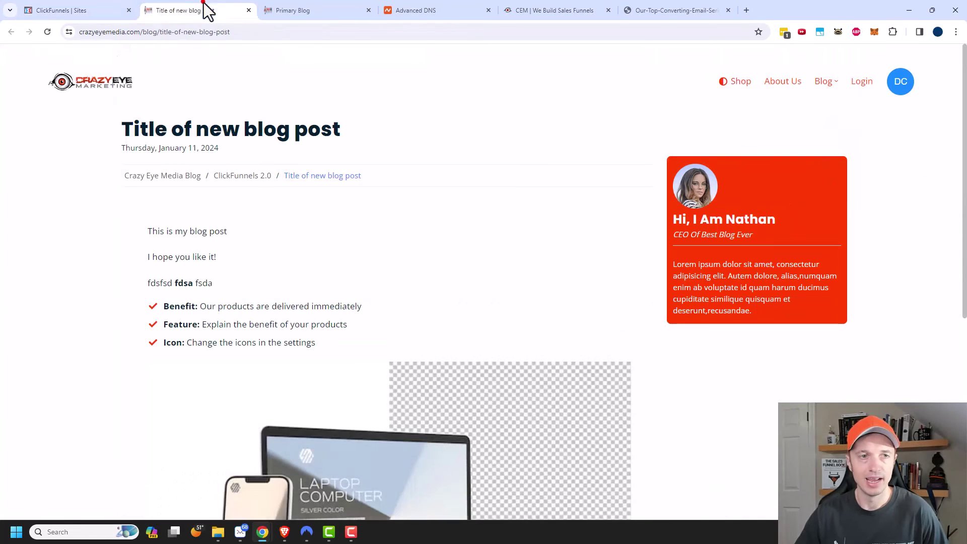
key(F5)
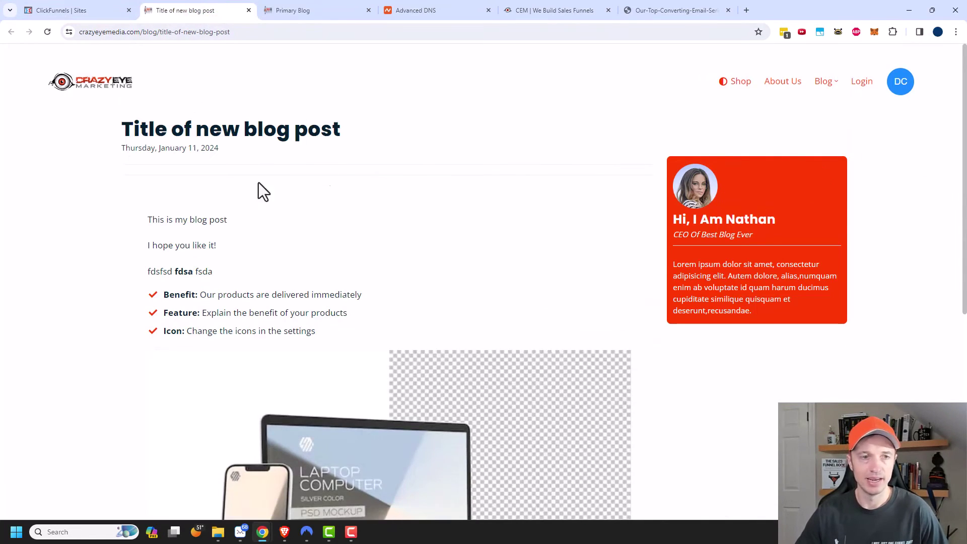
scroll(221, 212, down, 7)
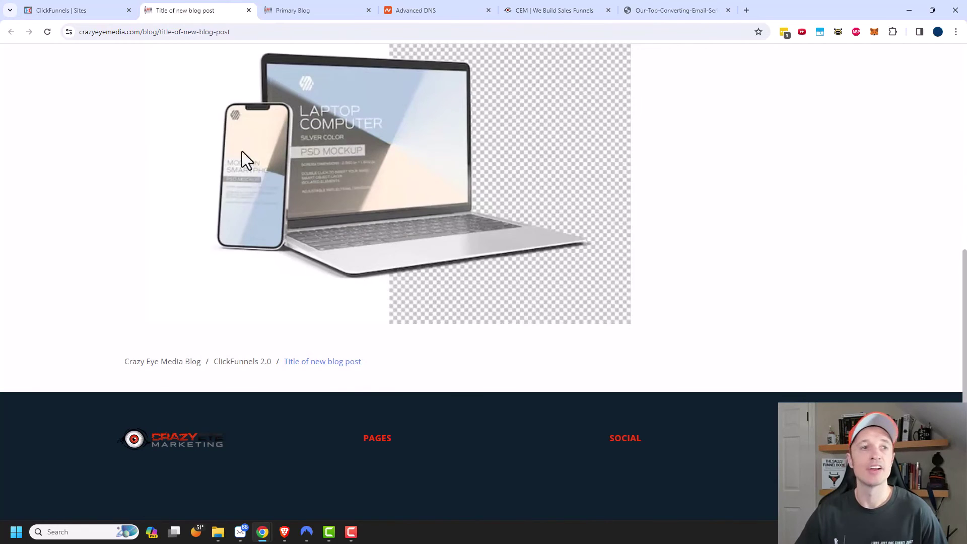
click(89, 10)
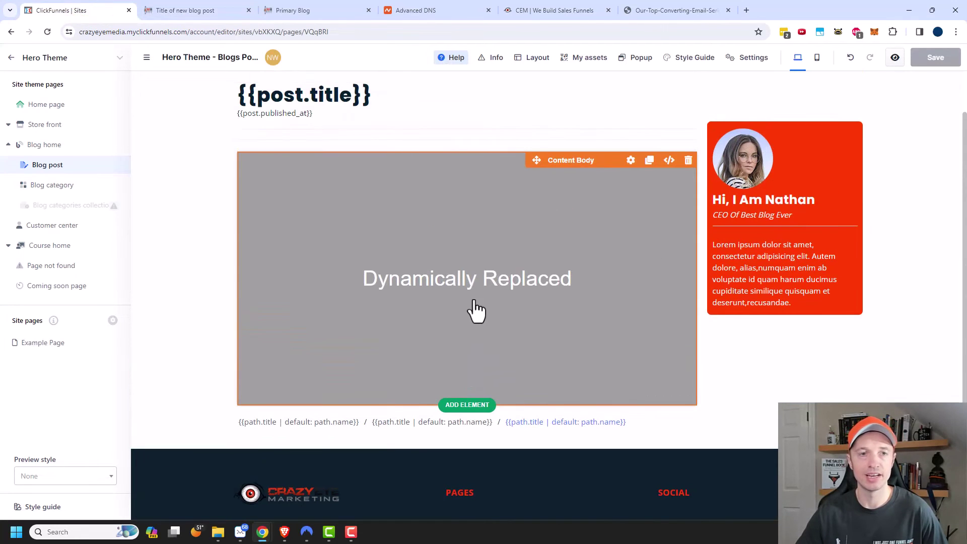
scroll(296, 214, up, 2)
click(448, 172)
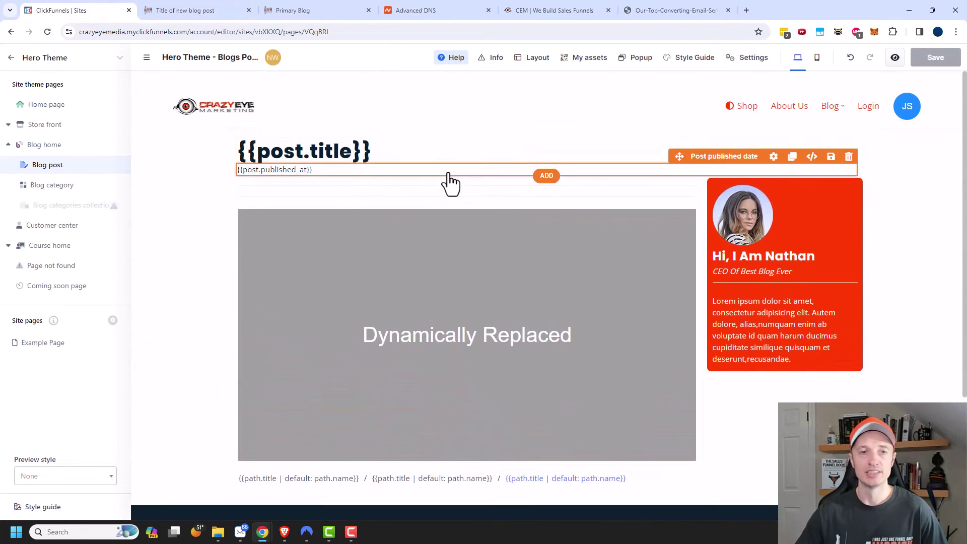
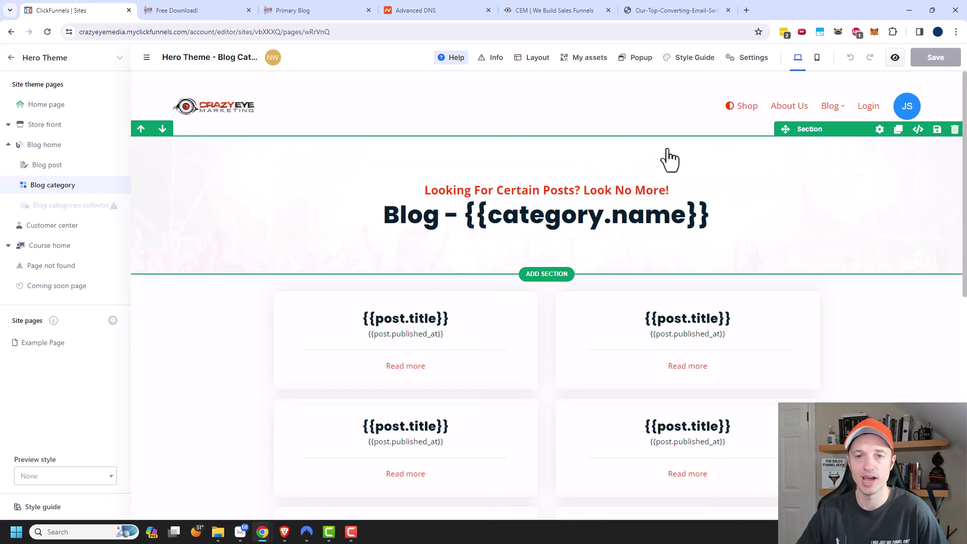
Step: Add the line "Fish sticks" below the category name in the Blog category headline, save, and check the live category page
click(670, 160)
click(664, 233)
click(625, 229)
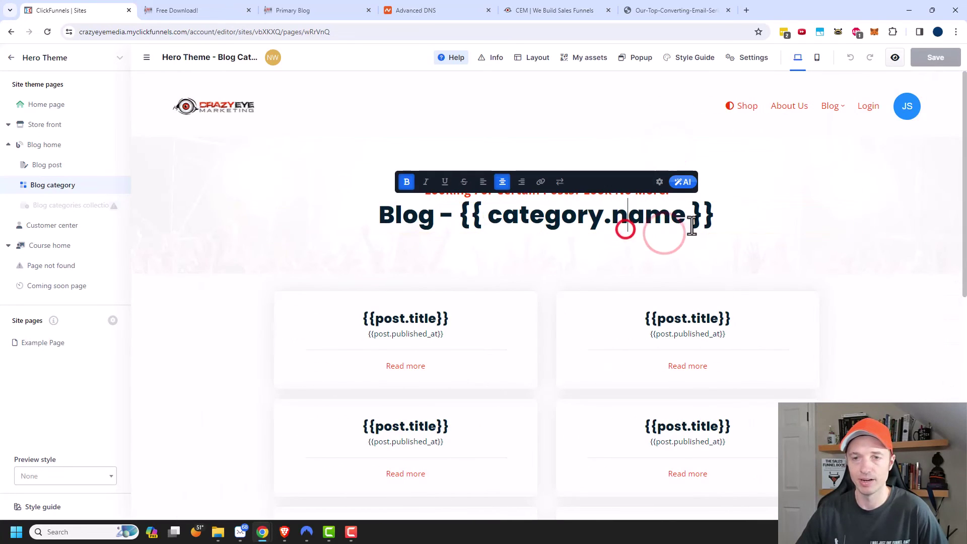
click(721, 222)
key(Return)
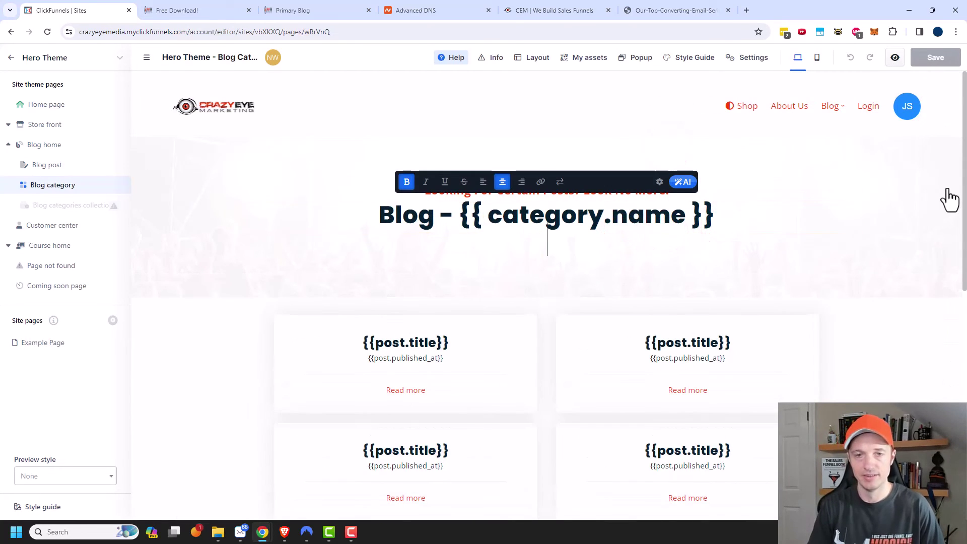
text(Fish sticks)
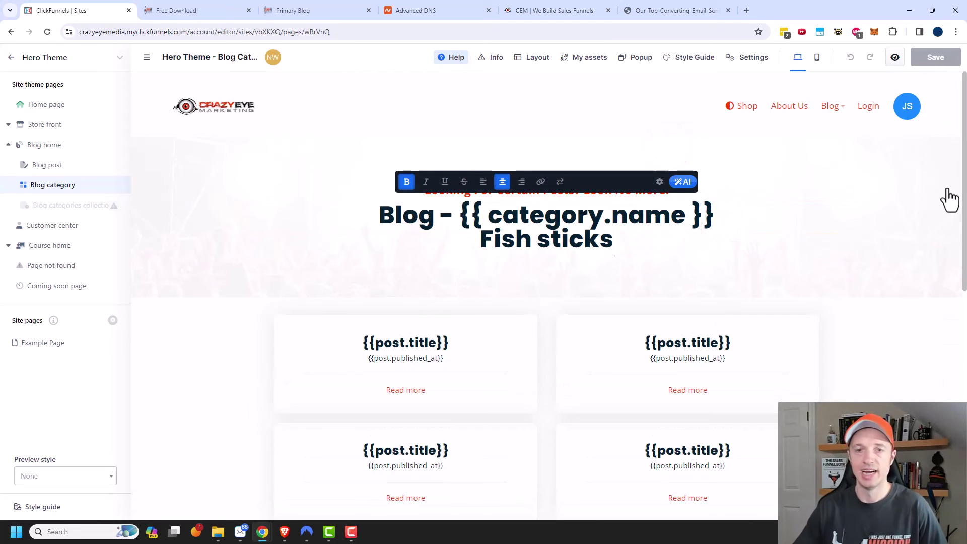
click(874, 267)
click(934, 58)
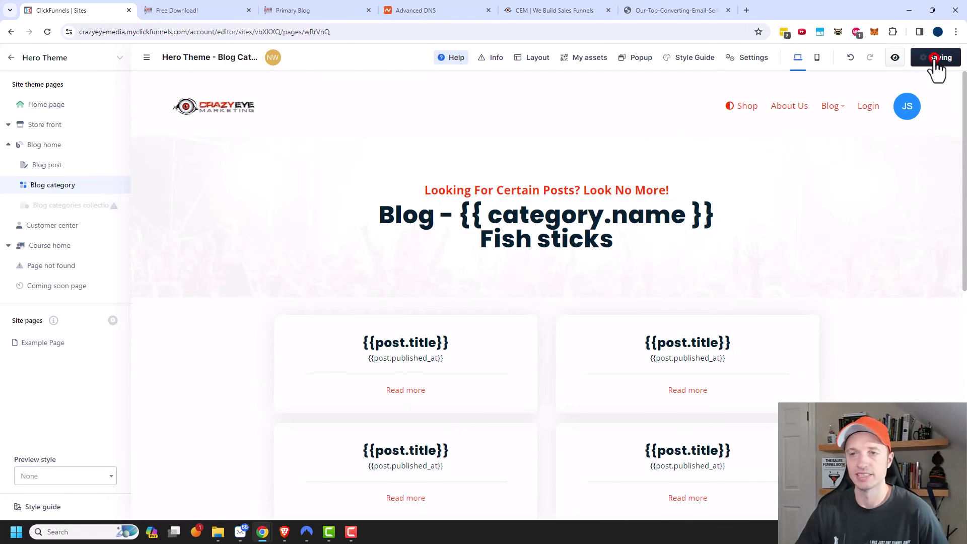
click(196, 8)
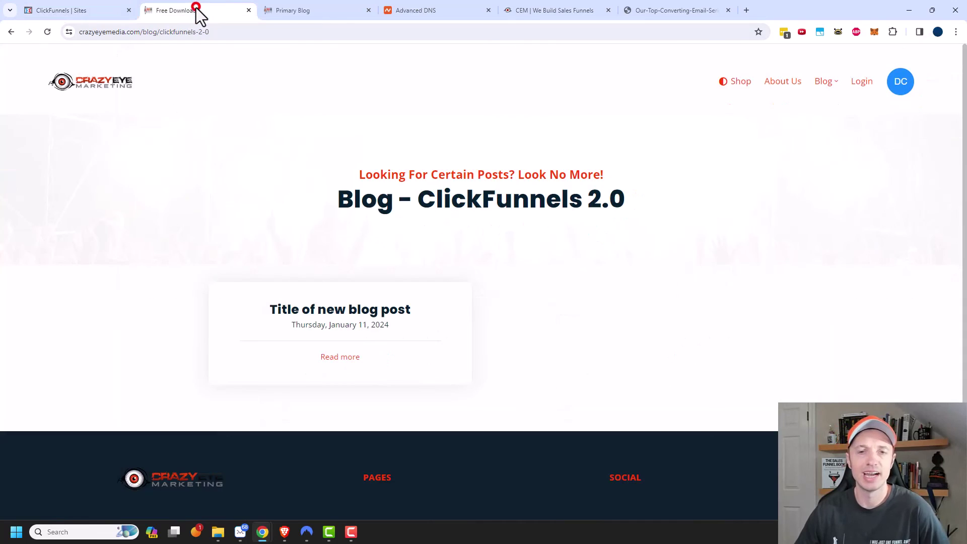
click(48, 32)
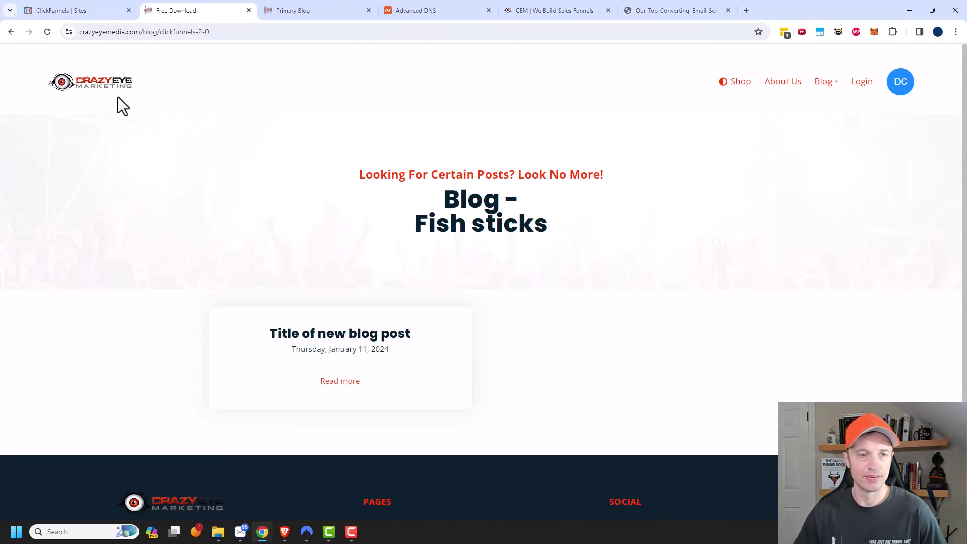
Step: Insert a blank line between the category name and "Fish sticks" in the headline, save, and check the live category page
click(72, 7)
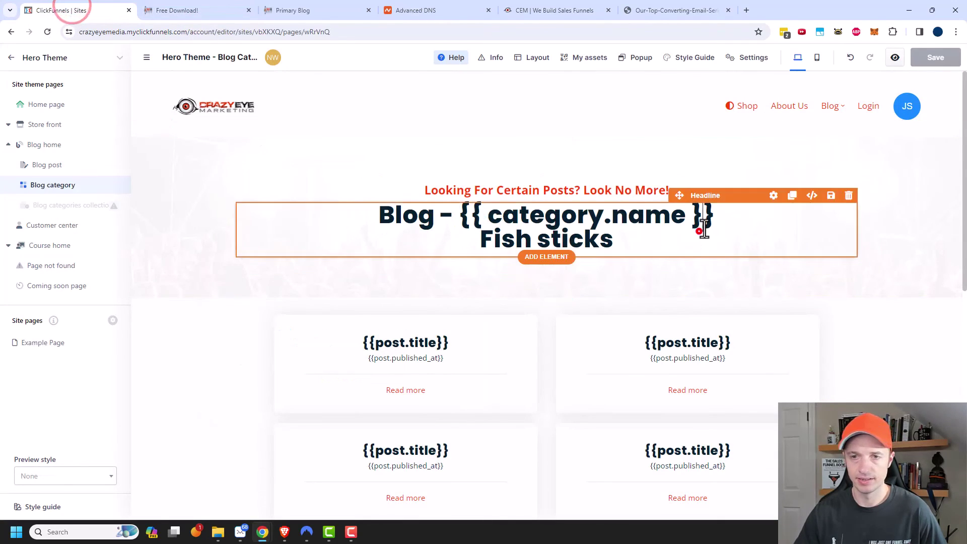
click(702, 229)
key(Return)
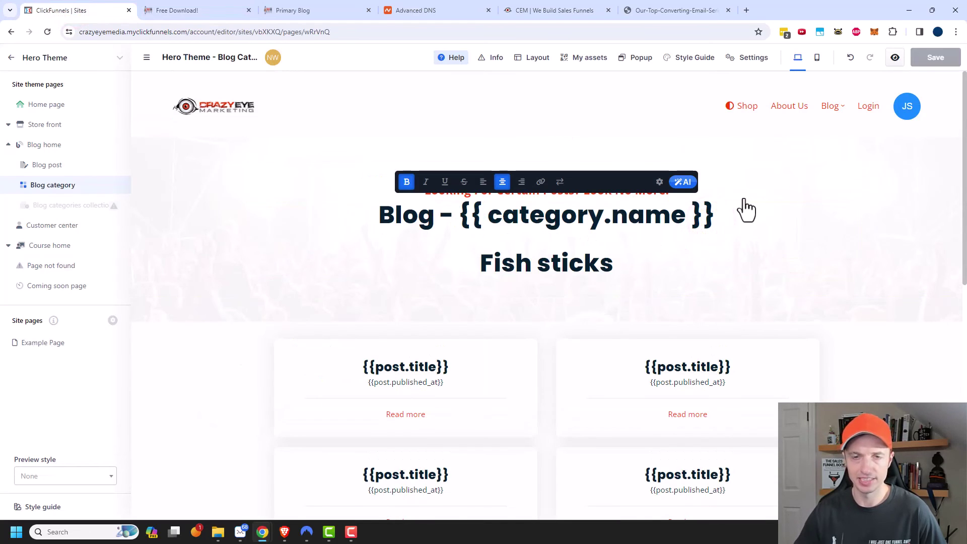
click(862, 201)
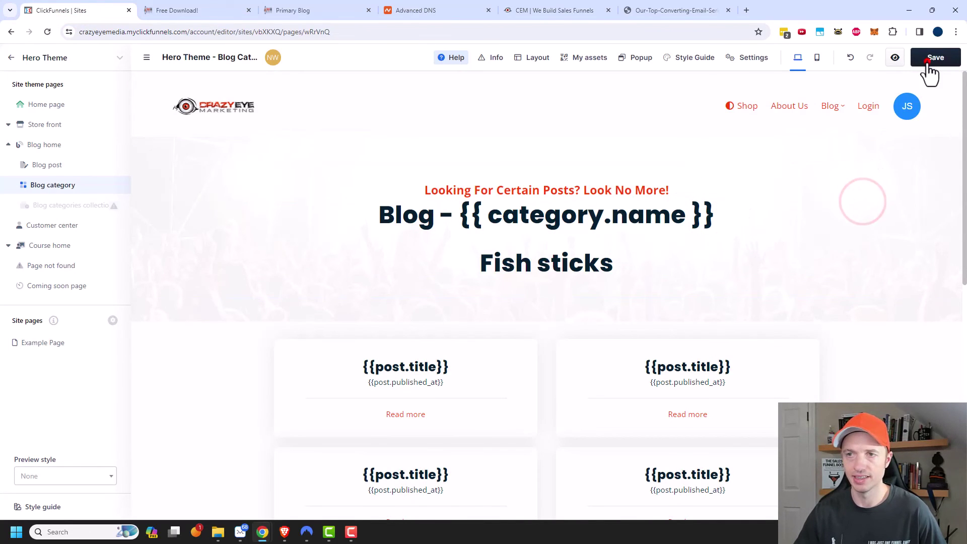
click(928, 60)
click(176, 9)
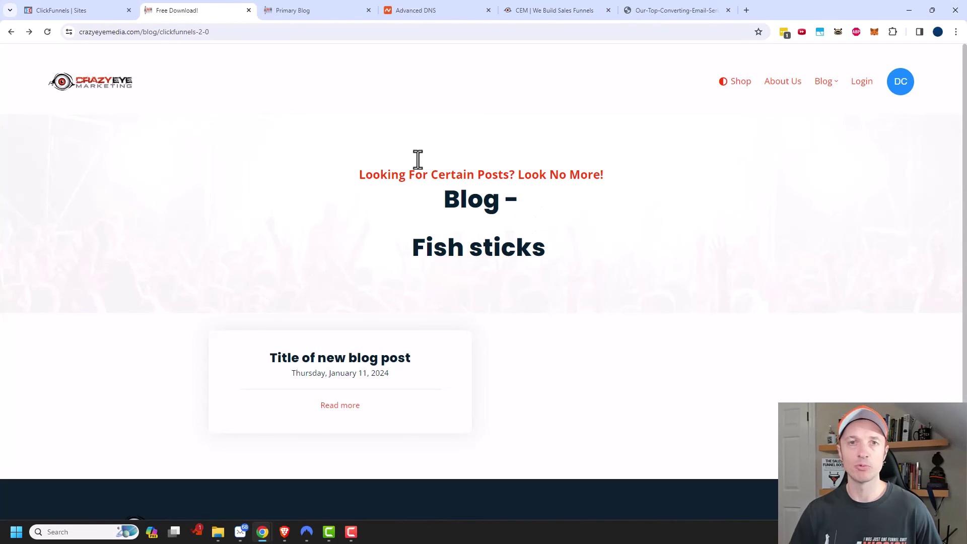
Step: Try to remove the "Fish sticks" line from the Blog category headline
click(78, 9)
click(619, 280)
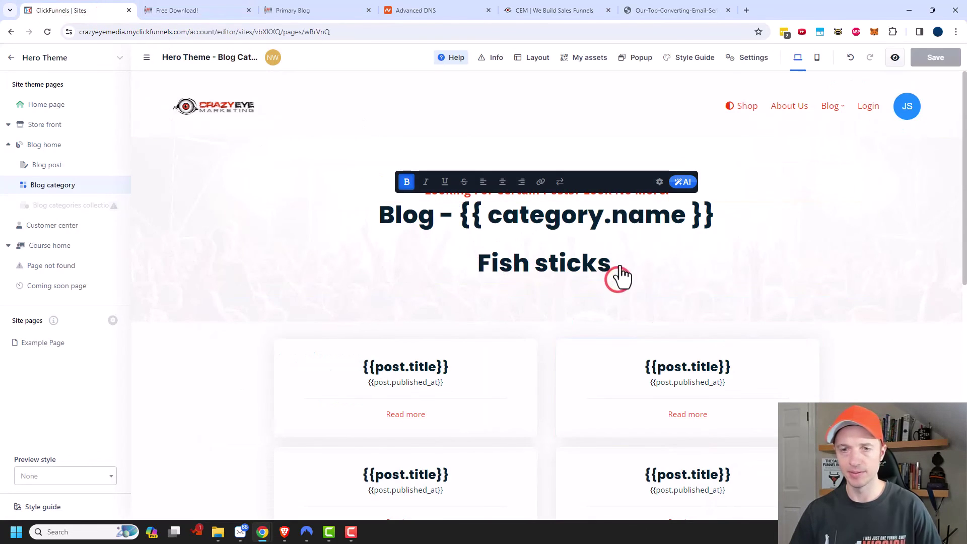
key(BackSpace)
key(BackSpace)
key(BackSpace)
key(BackSpace)
key(BackSpace)
key(BackSpace)
key(BackSpace)
key(BackSpace)
key(BackSpace)
key(BackSpace)
key(BackSpace)
key(BackSpace)
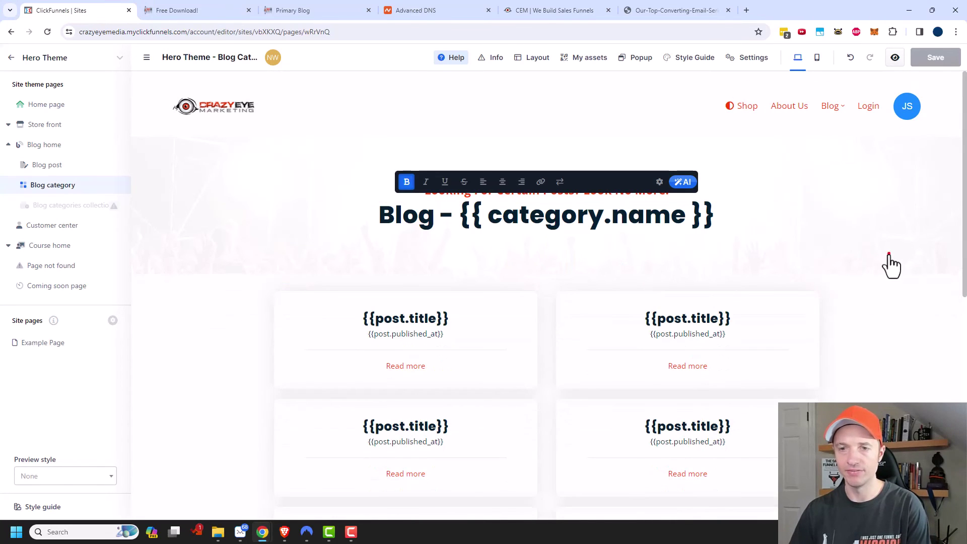
click(889, 255)
Step: Delete the "Fish sticks" text and the blank line so the headline holds only "Blog - {{ category.name }}"
click(632, 257)
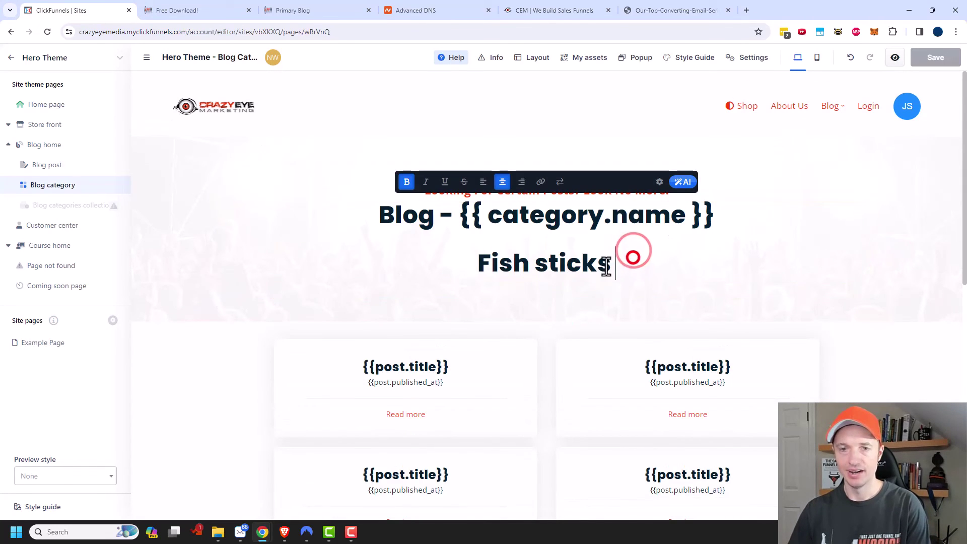
key(BackSpace)
key(BackSpace)
key(BackSpace)
key(BackSpace)
key(BackSpace)
key(BackSpace)
key(BackSpace)
key(BackSpace)
key(BackSpace)
key(BackSpace)
click(637, 287)
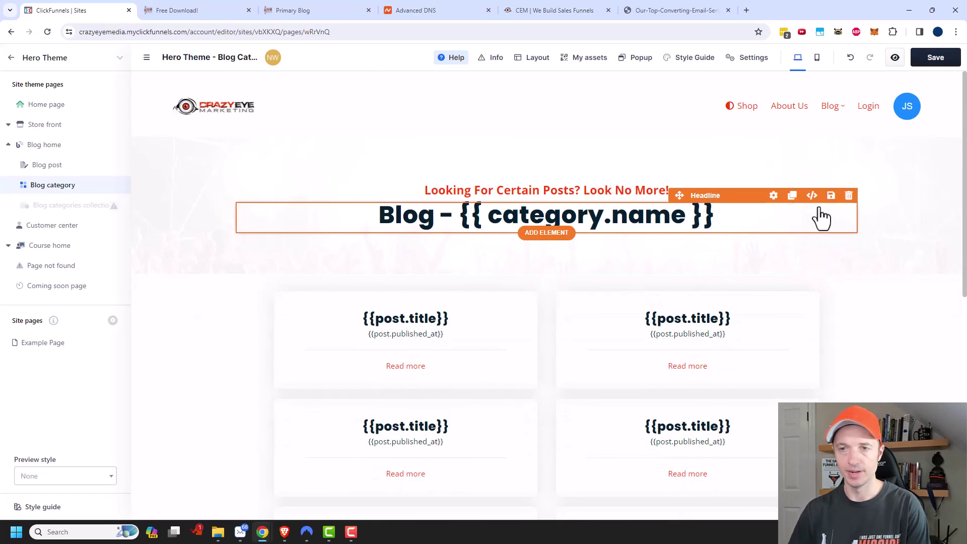
Step: Duplicate the Blog category headline, replace the copy's text with "Fish Sticks", and save the template
click(792, 195)
click(641, 244)
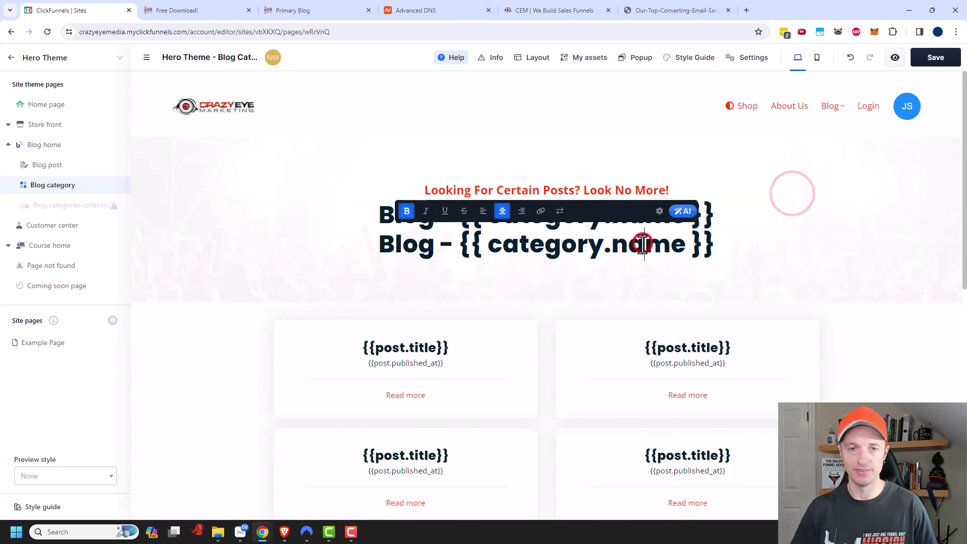
key(ctrl+a)
text(Fish Sticks)
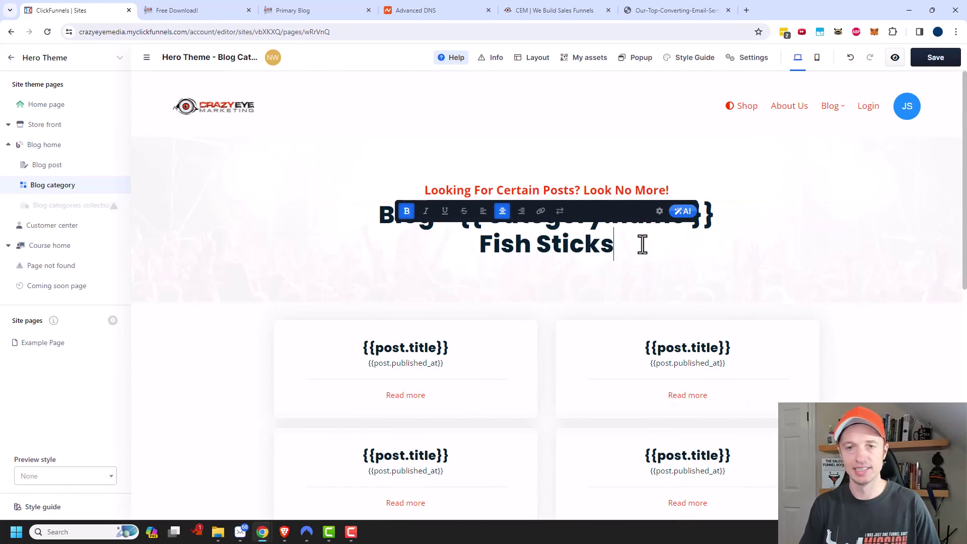
click(933, 58)
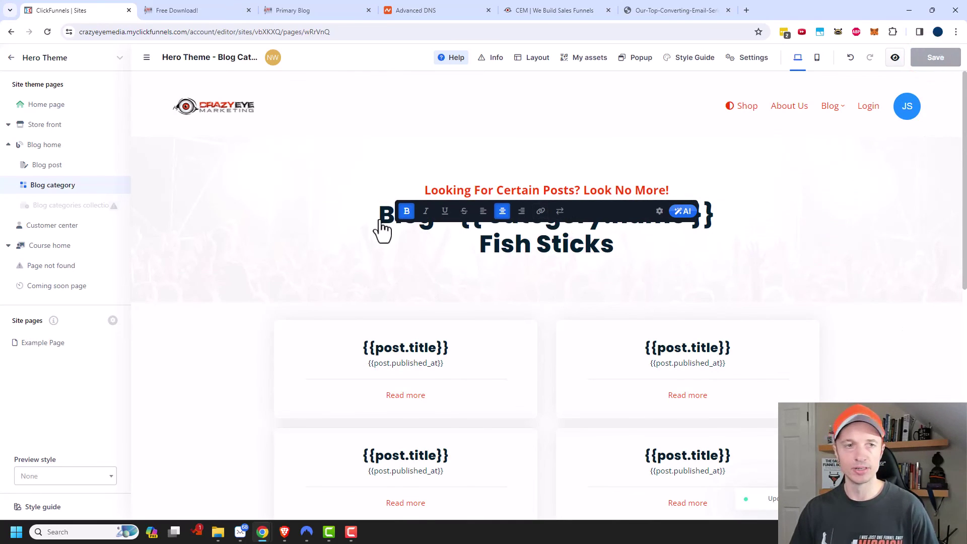
click(345, 276)
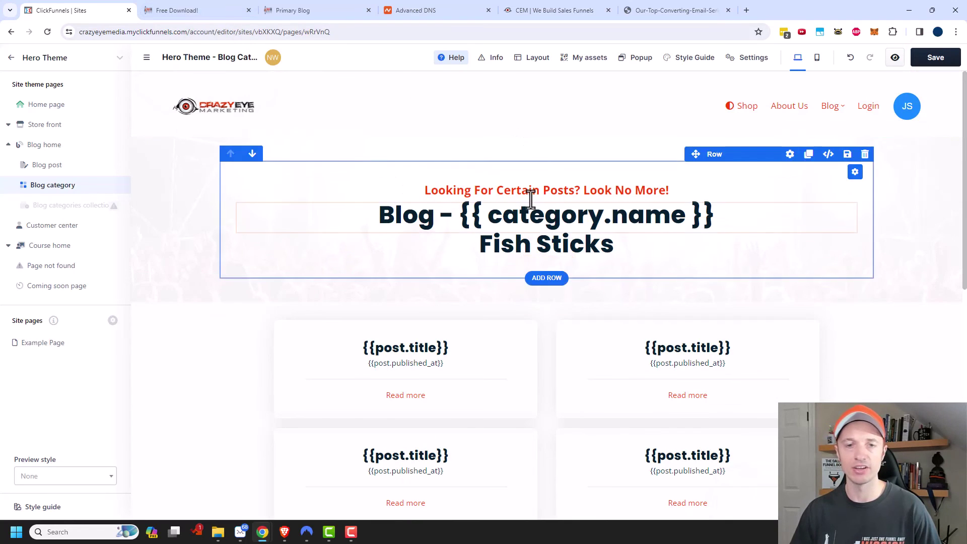
Step: Add a blog post Image element to the post card and place it above the post title
scroll(471, 349, down, 1)
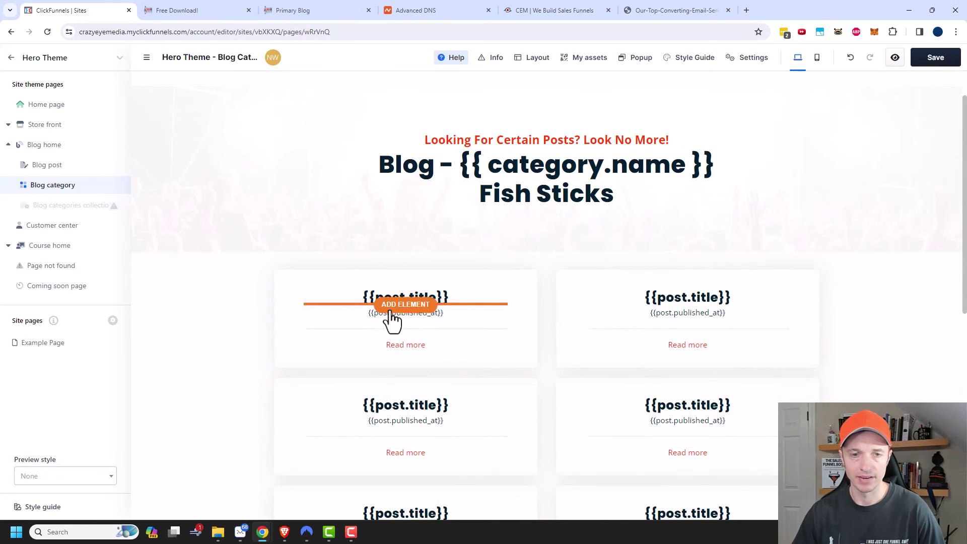
click(391, 311)
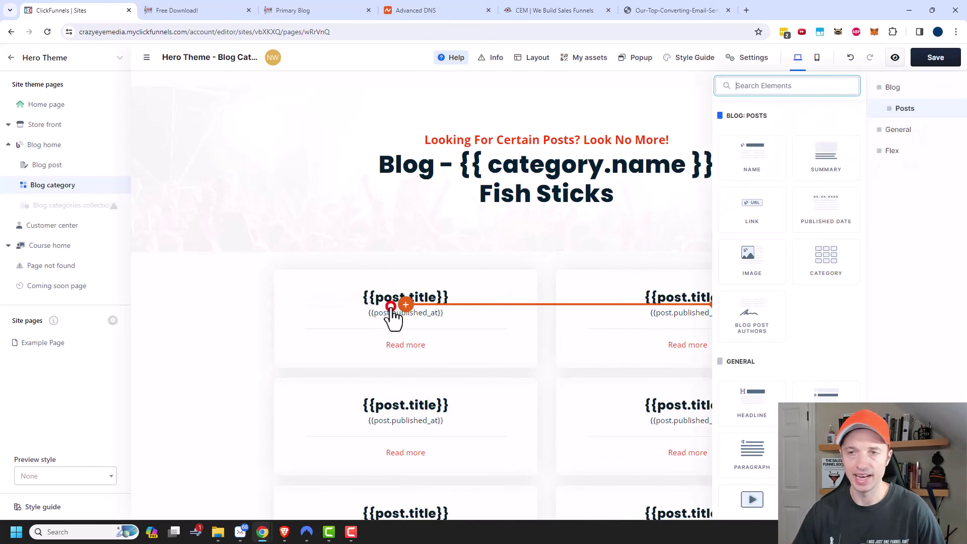
click(749, 261)
click(376, 394)
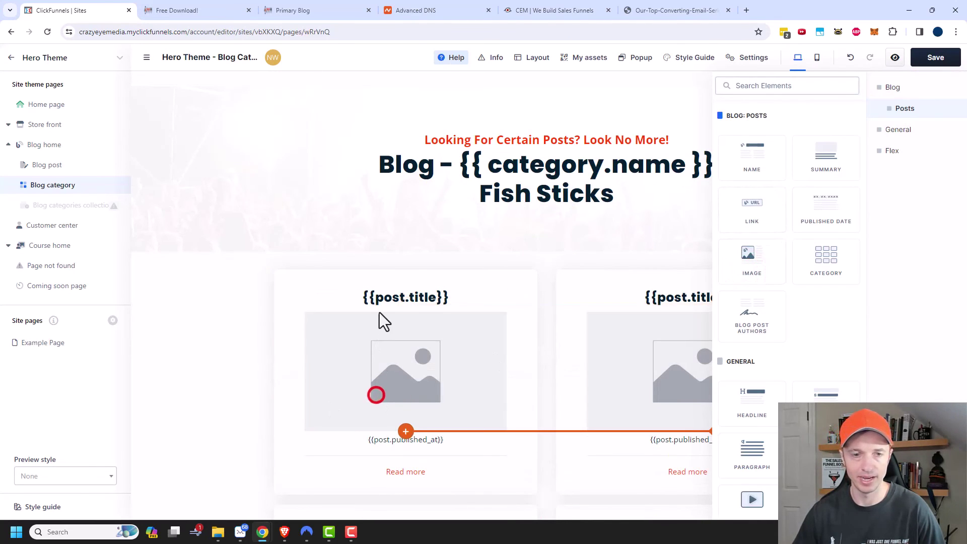
drag(383, 320, 400, 288)
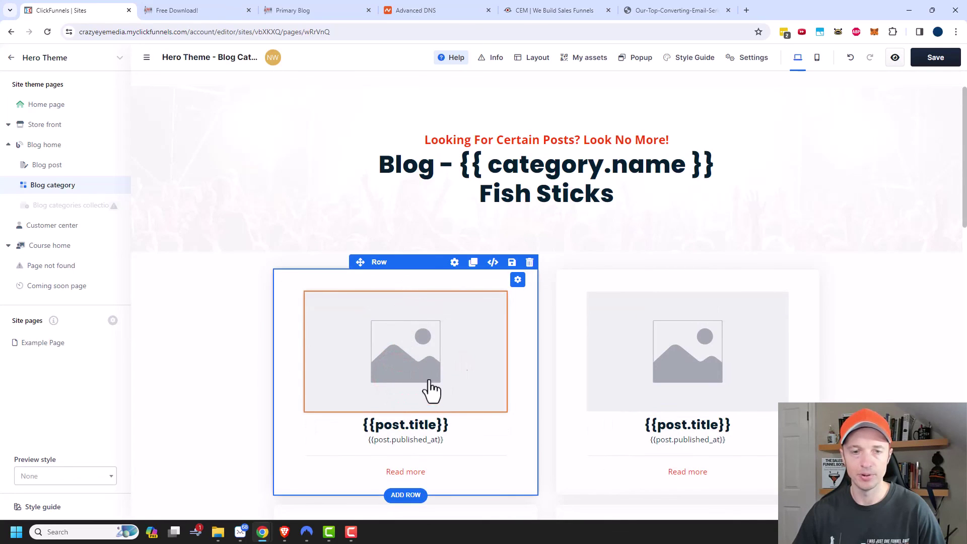
Step: Reload the live blog category page and check the separate "Fish Sticks" headline and the post card image
click(153, 9)
click(152, 301)
key(F5)
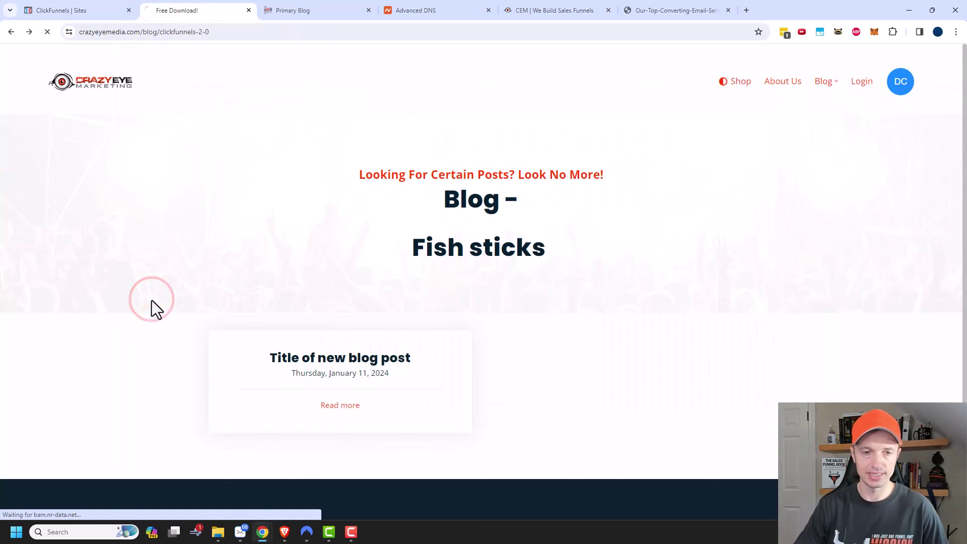
scroll(157, 315, down, 2)
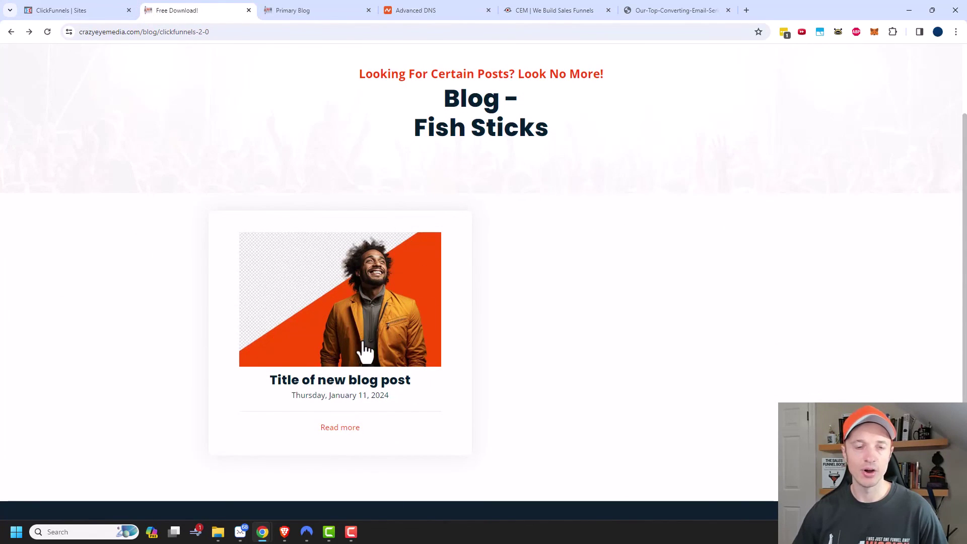
scroll(373, 340, up, 2)
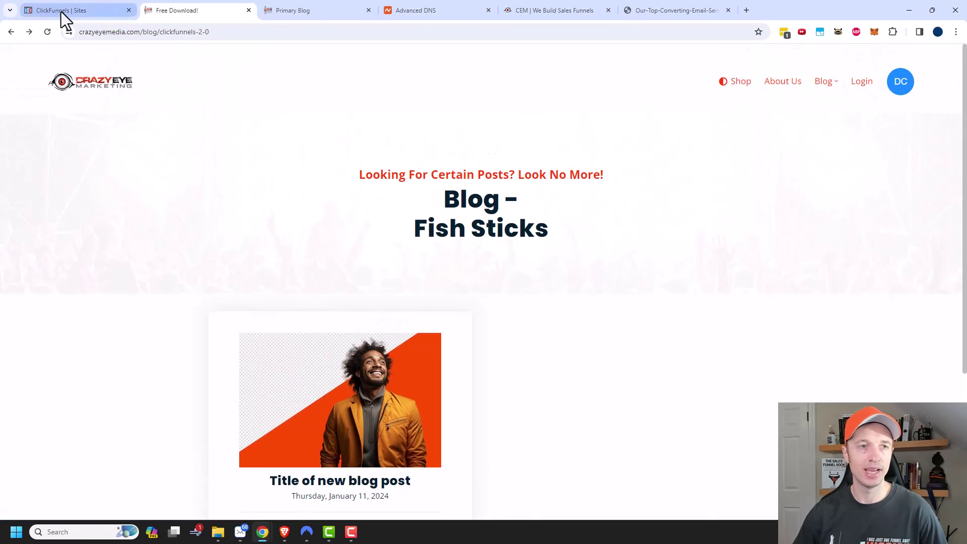
Step: Open the live blog home page at crazyeyemedia.com/blog/ and look through its posts and product section
click(236, 31)
drag(201, 32, 428, 32)
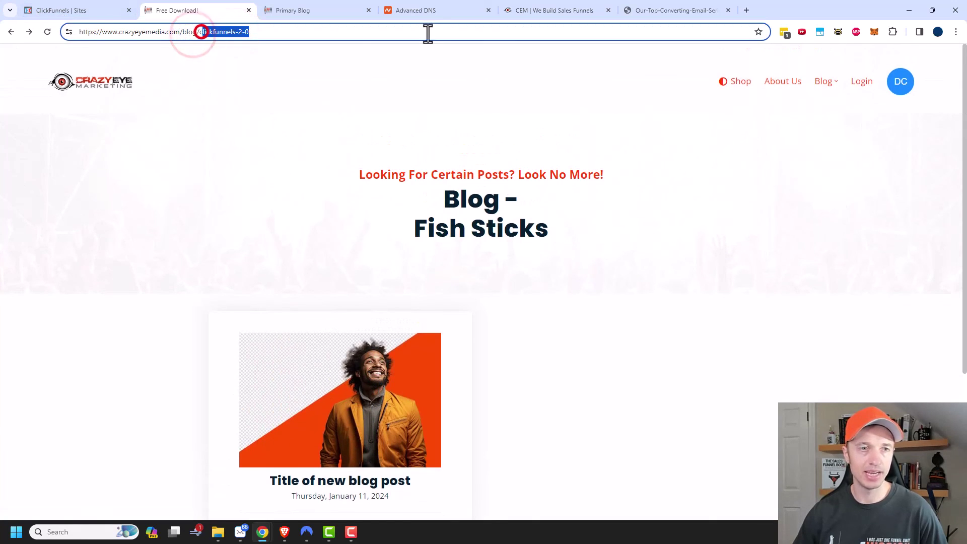
key(BackSpace)
key(Return)
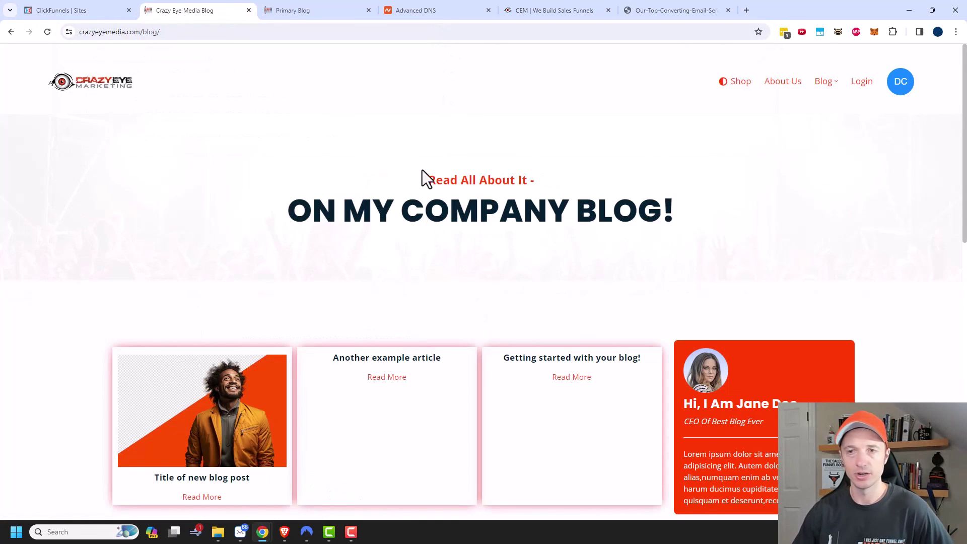
scroll(565, 191, down, 7)
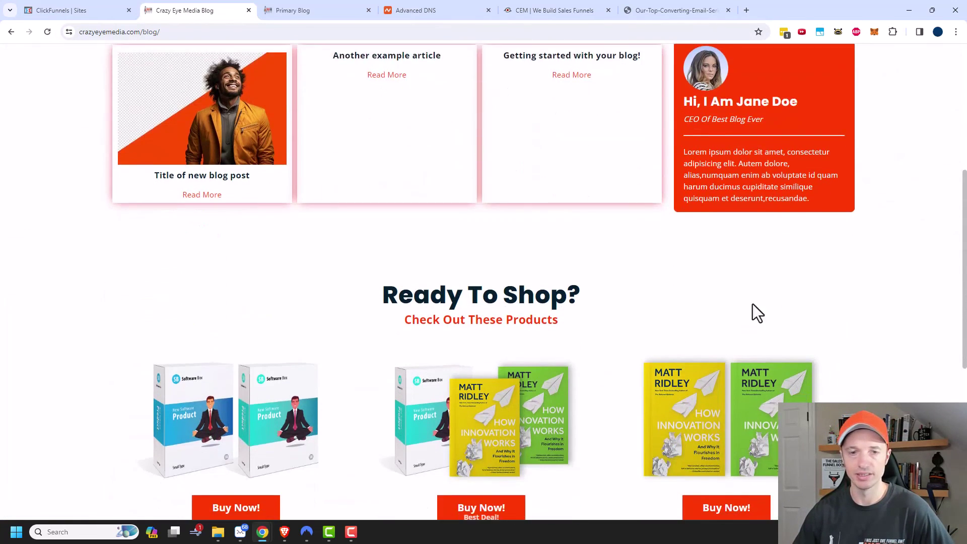
Step: Open the theme's Blog home page in the editor and examine its headline, post grid and product section
click(56, 10)
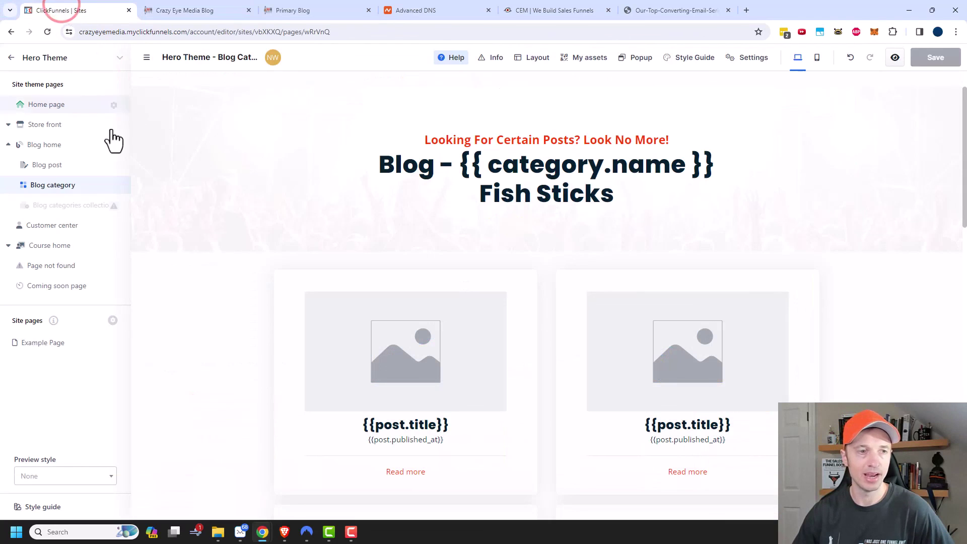
click(52, 145)
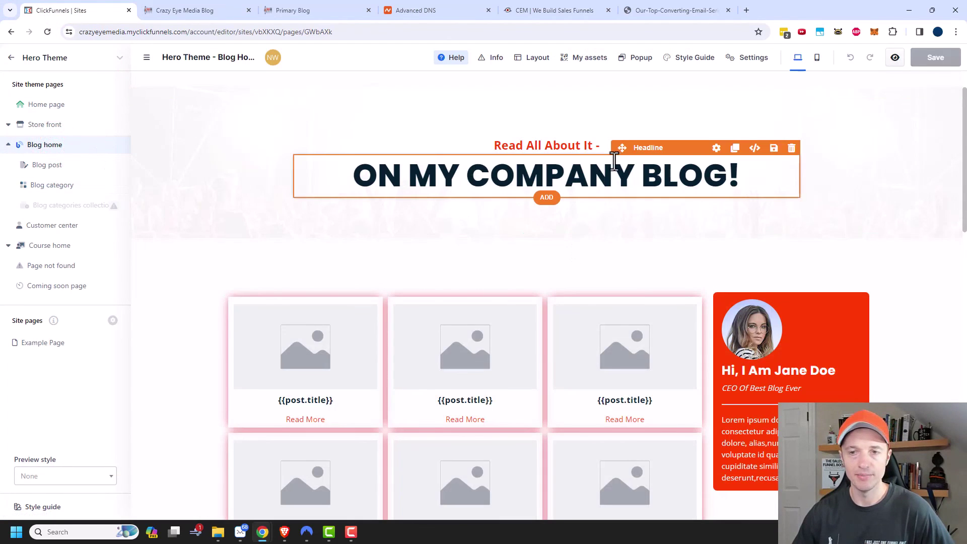
scroll(610, 217, down, 1)
scroll(580, 242, down, 1)
scroll(557, 292, up, 2)
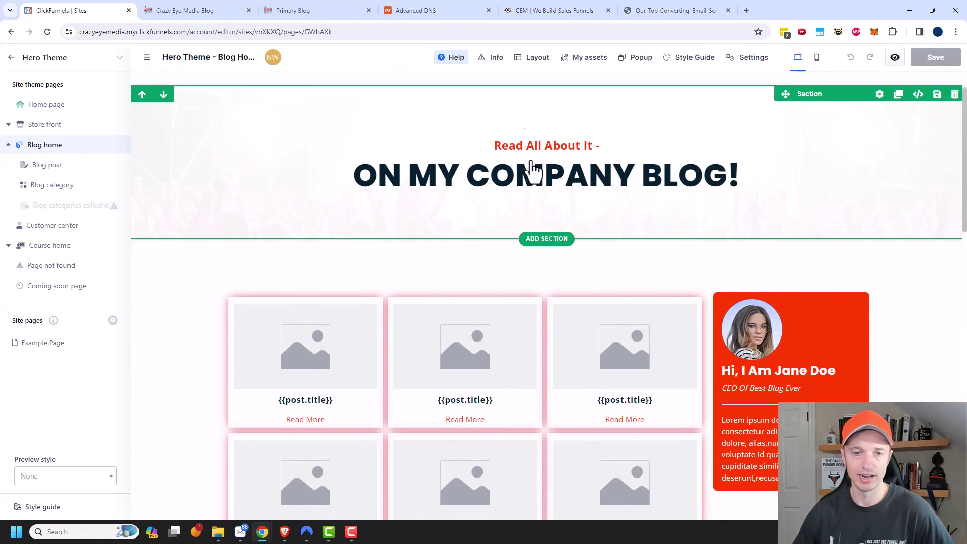
scroll(570, 326, down, 3)
scroll(571, 325, down, 8)
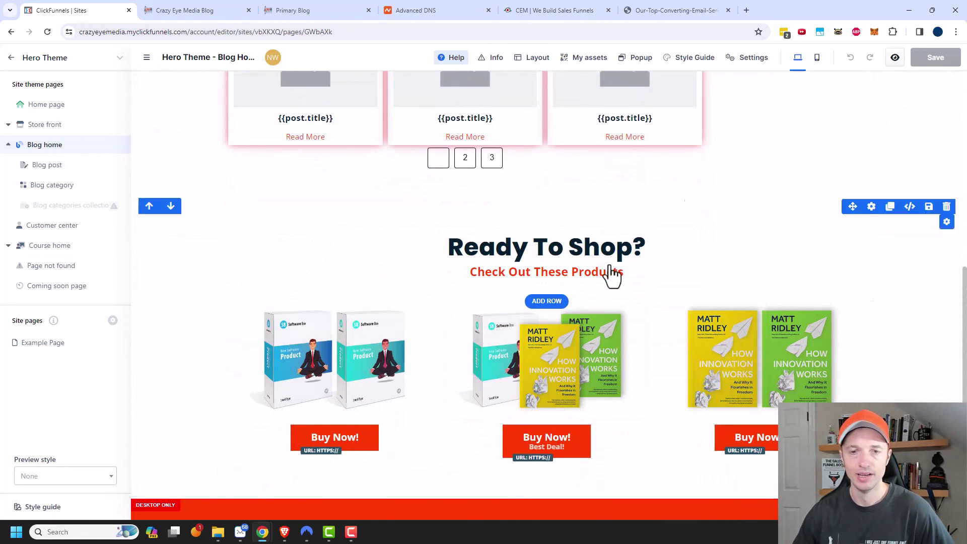